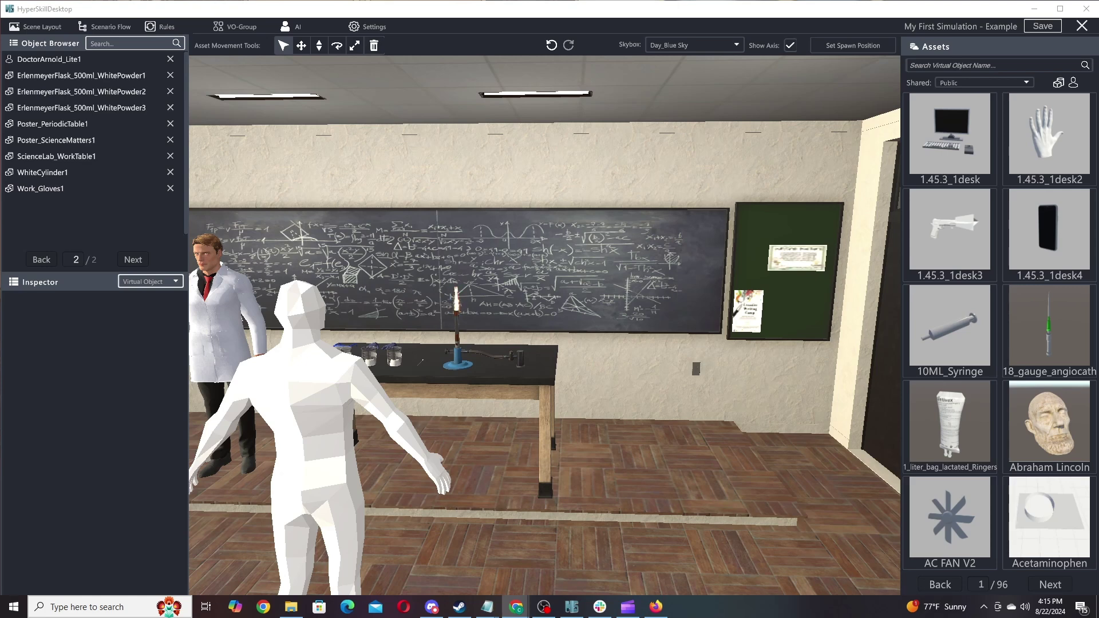
- Set the virtual assistant's avatar to DoctorArnold_Lite1 and its voice to Justin in the experience settings
click(374, 25)
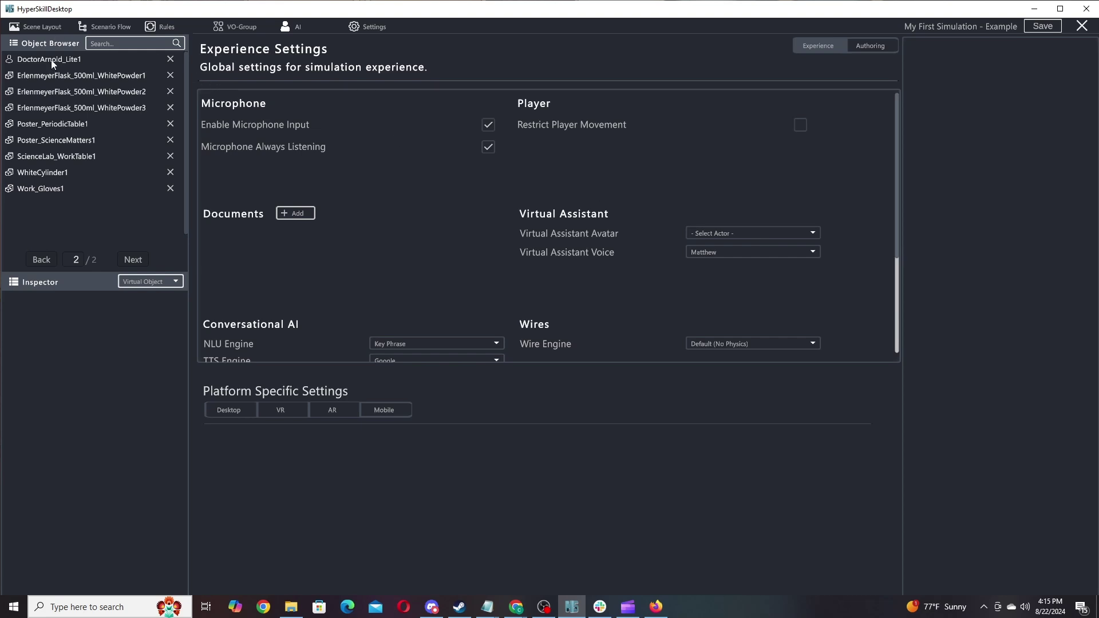
click(744, 232)
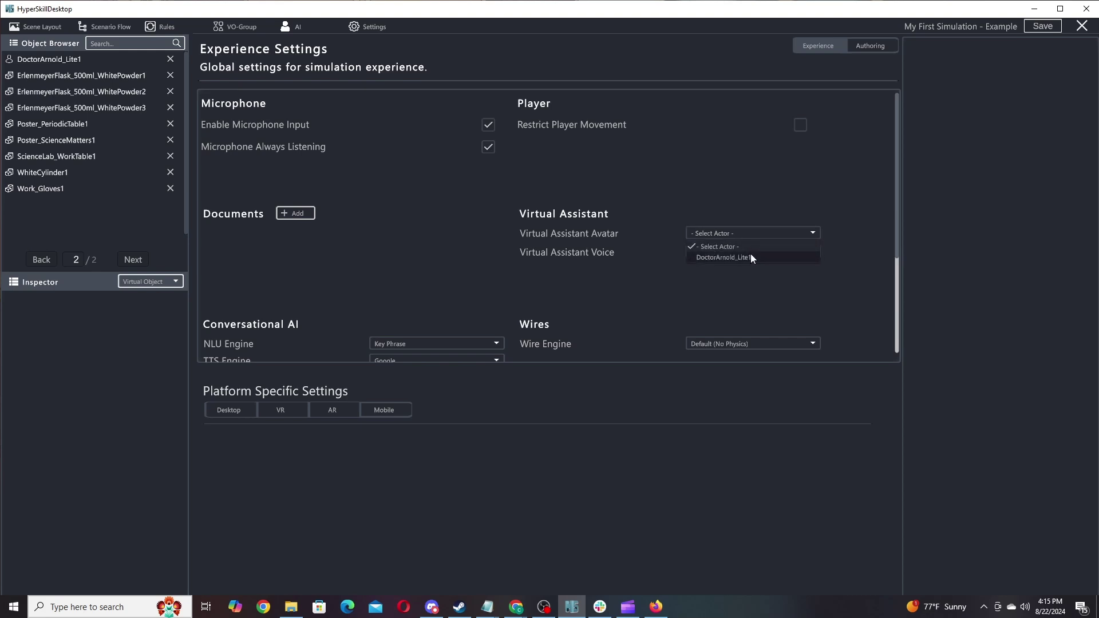
click(751, 257)
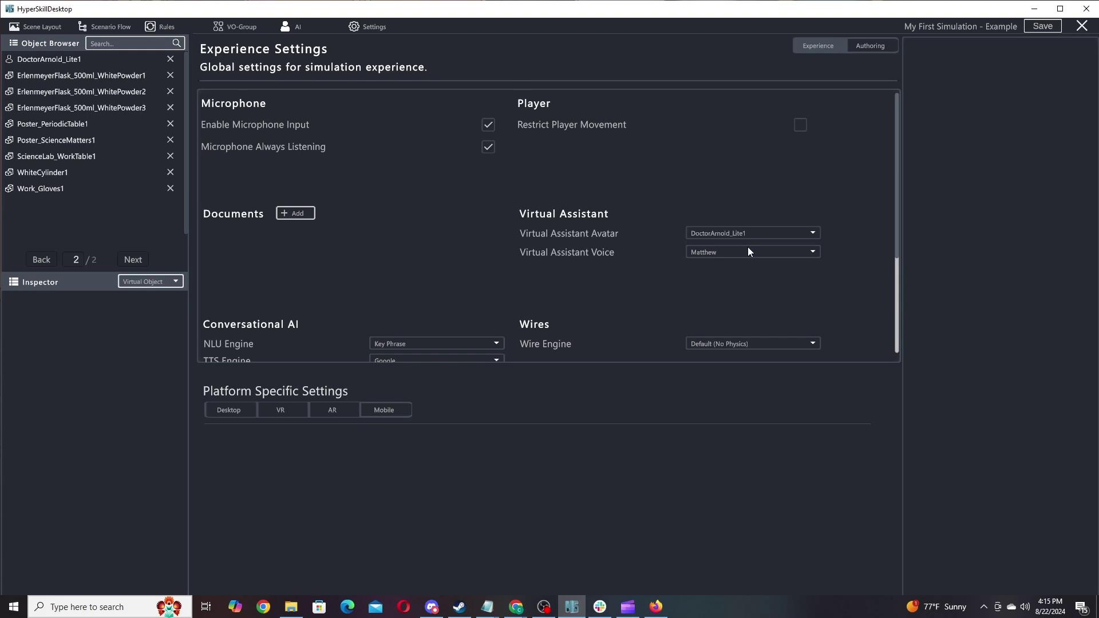
click(748, 250)
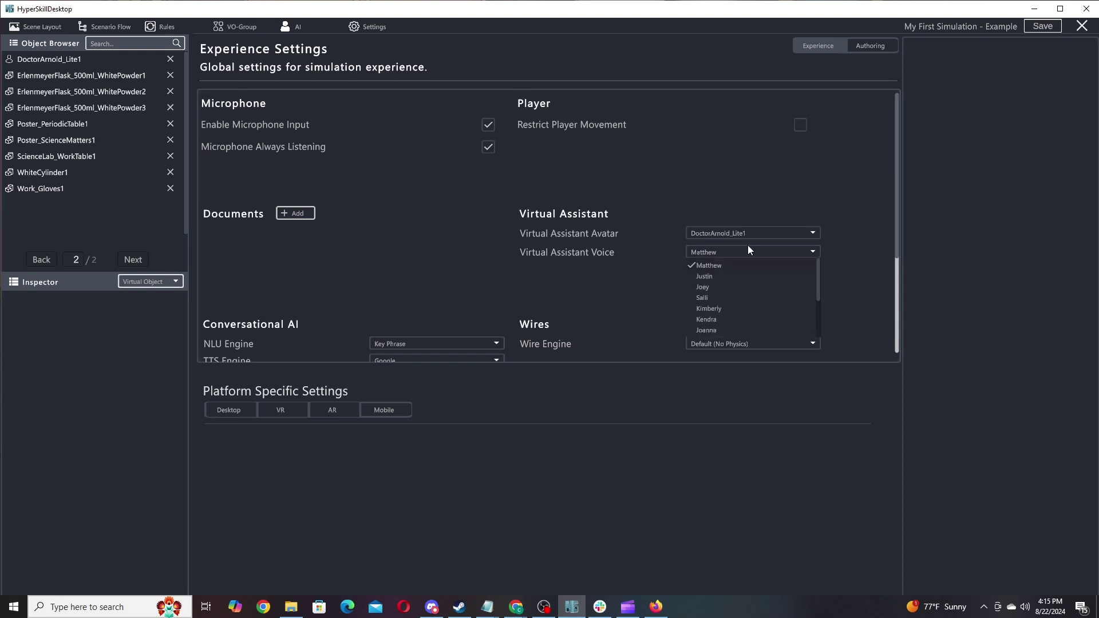
click(718, 276)
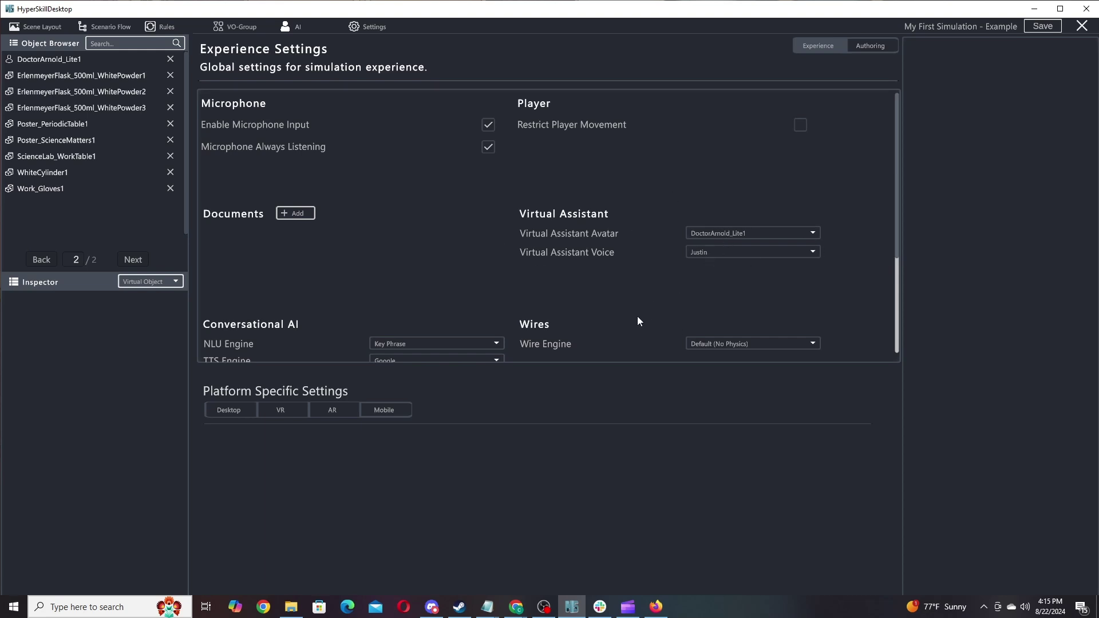
scroll(637, 322, down, 4)
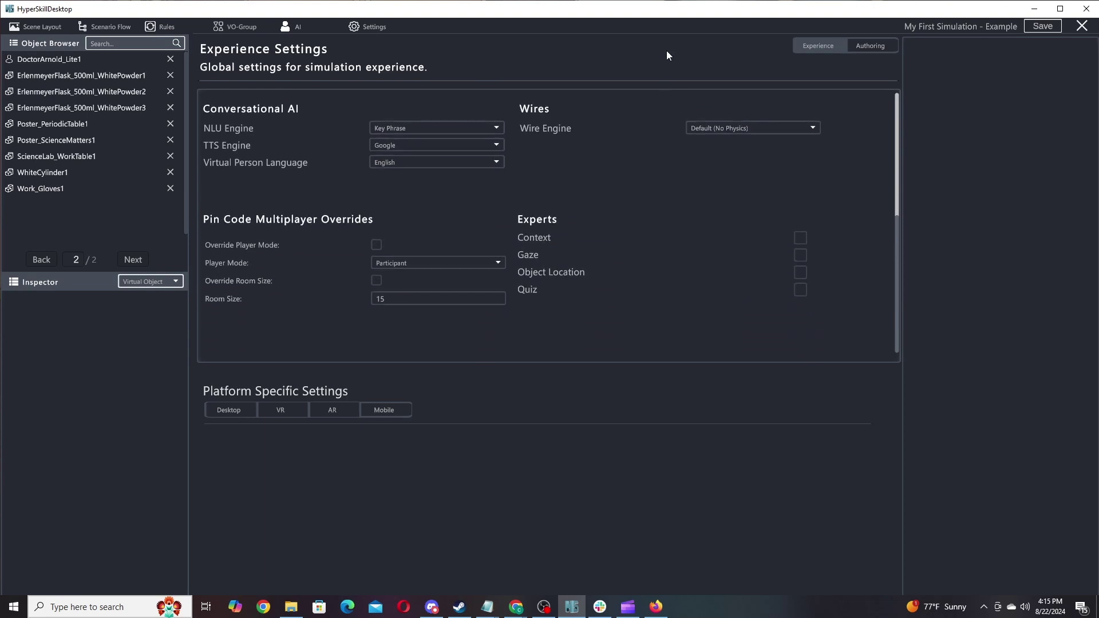
scroll(686, 288, up, 4)
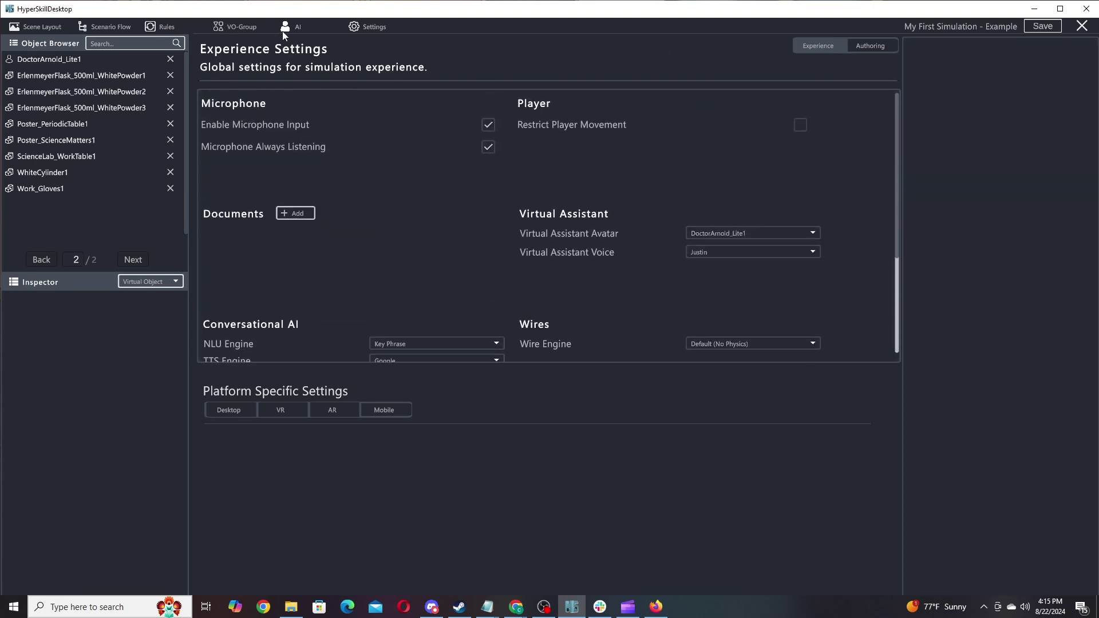
- Enable AI Chat in the conversation settings, using GPT-4 as the language model
click(308, 27)
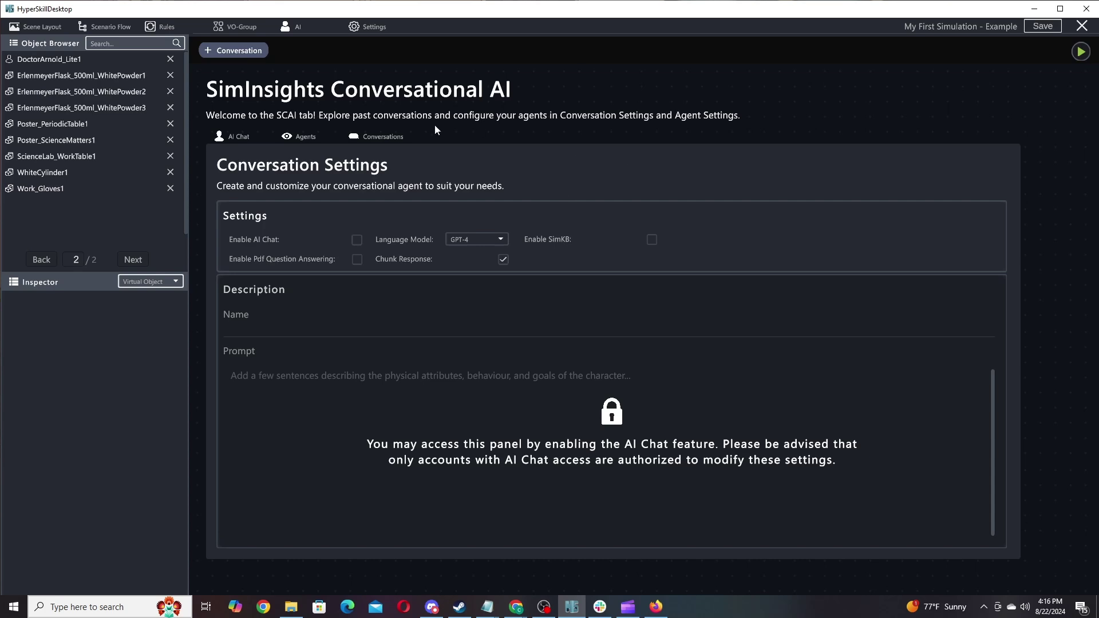
click(58, 27)
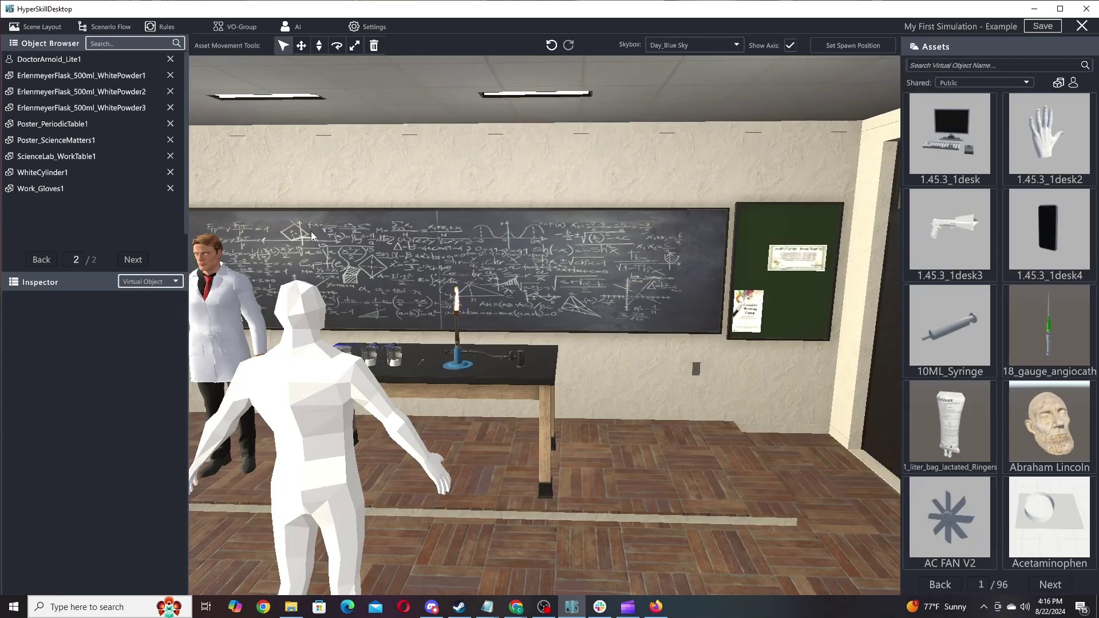
click(299, 27)
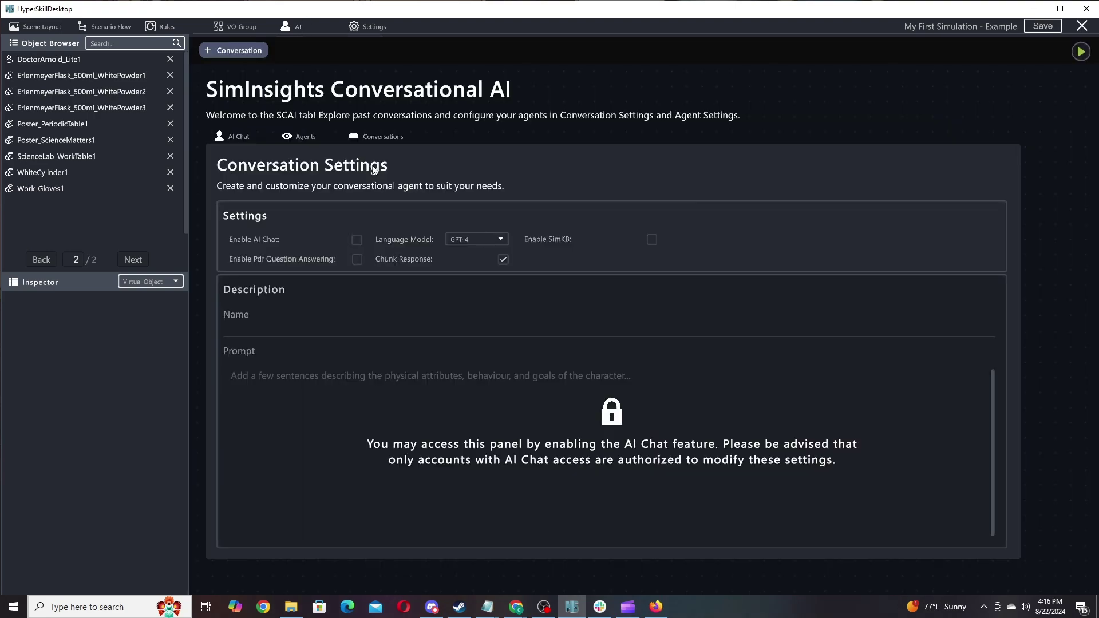
click(357, 240)
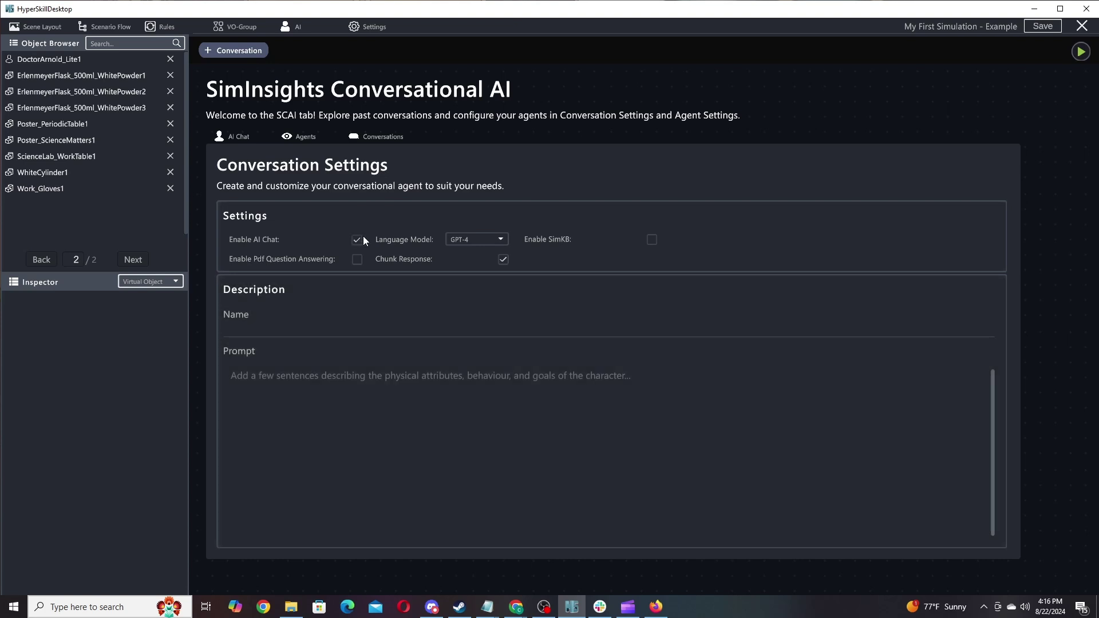
click(471, 238)
click(478, 238)
click(54, 29)
key(w)
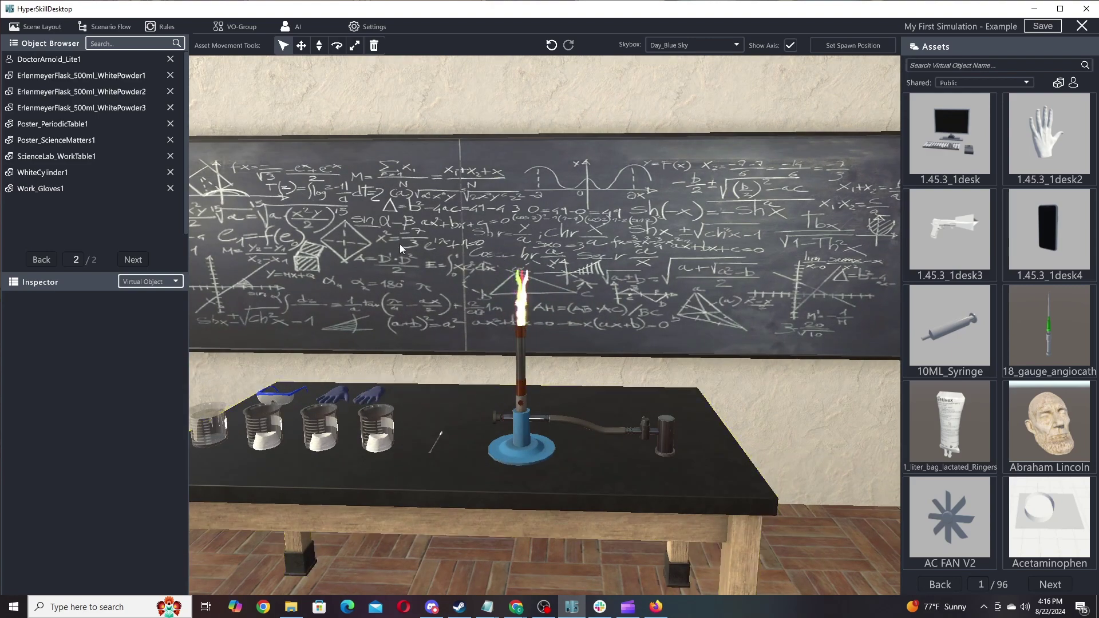
click(316, 27)
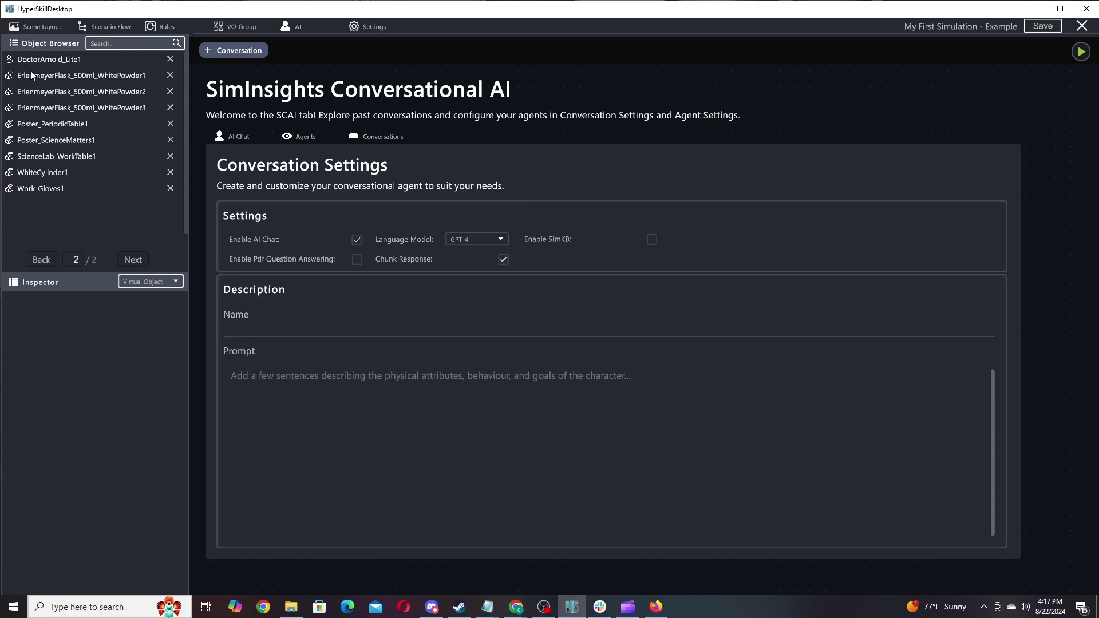
- Copy the doctor avatar's object name into the Name field of the AI chat description
click(43, 59)
click(65, 304)
key(ctrl+c)
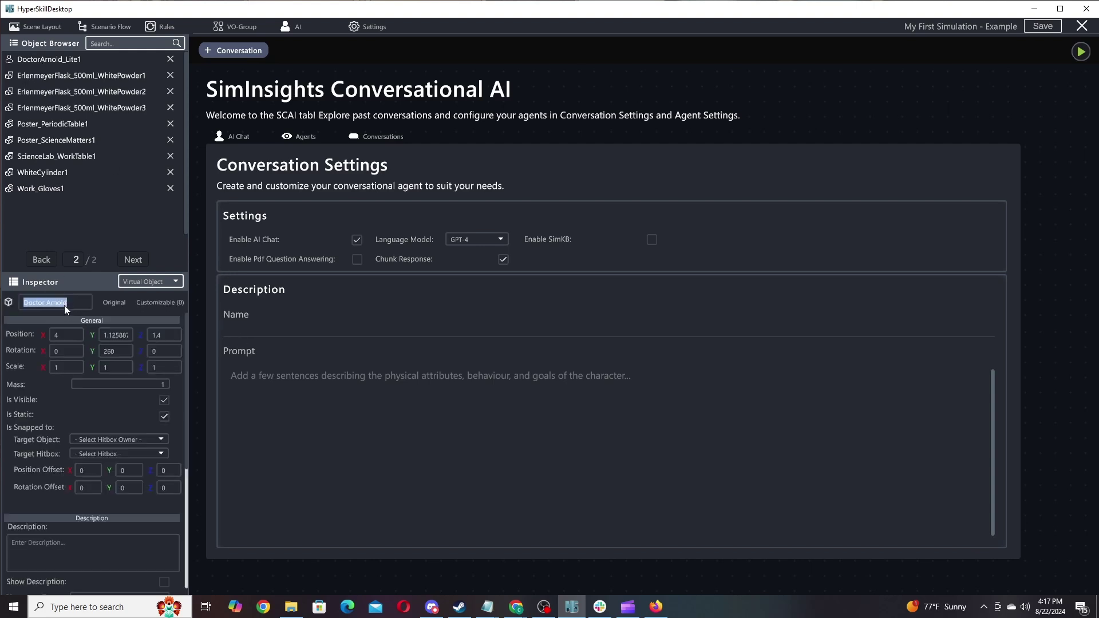
click(283, 328)
key(ctrl+v)
- Write the prompt: helpful science teacher conducting the Tollens flame test with students, answering questions, with Potassium, Strontium and Copper samples and HCL as cleaning solution
click(313, 396)
key(alt+Tab)
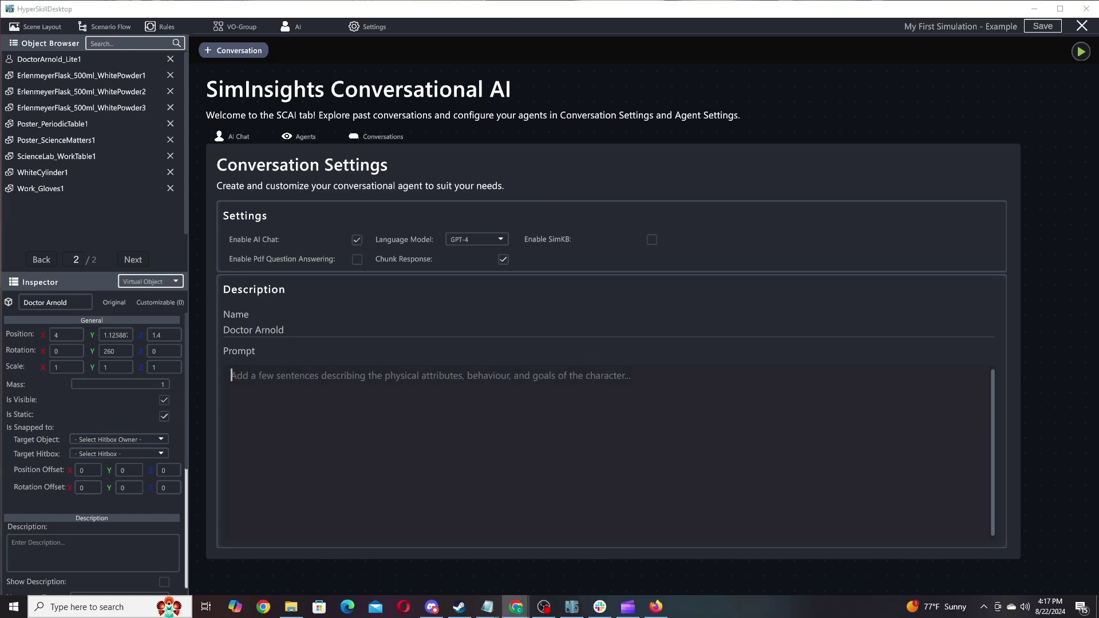
click(594, 389)
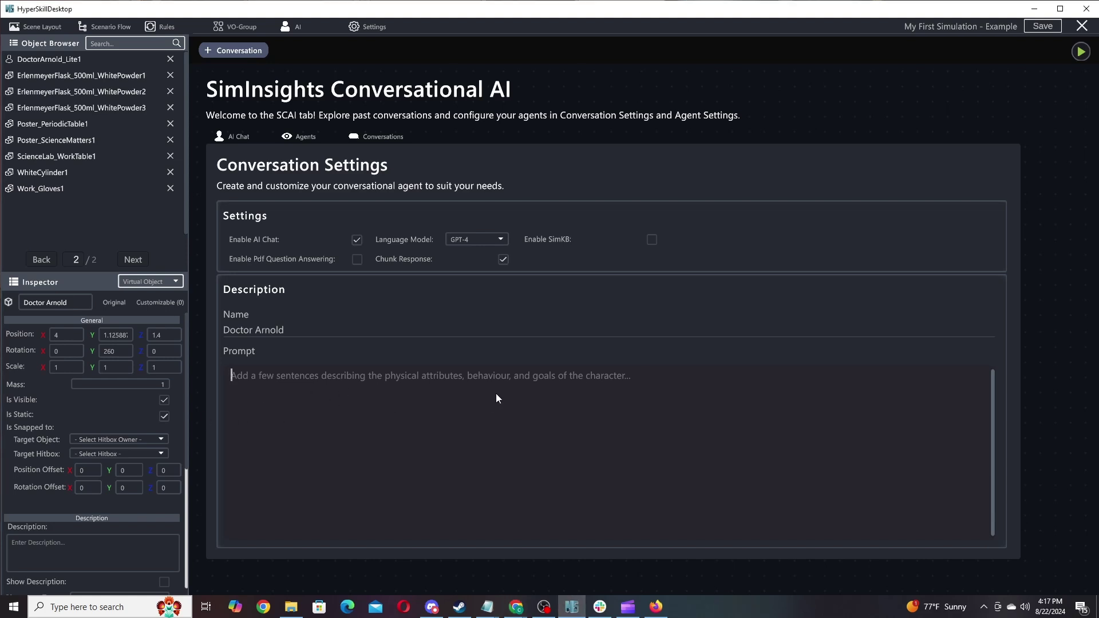
text(You are a helpful science teacher who is conducting the Tollens flame test with students. Answer their questions about the chemical compounds and the results of their experiment. The samples that they have access to are Potassium, Strontium, and Copper.)
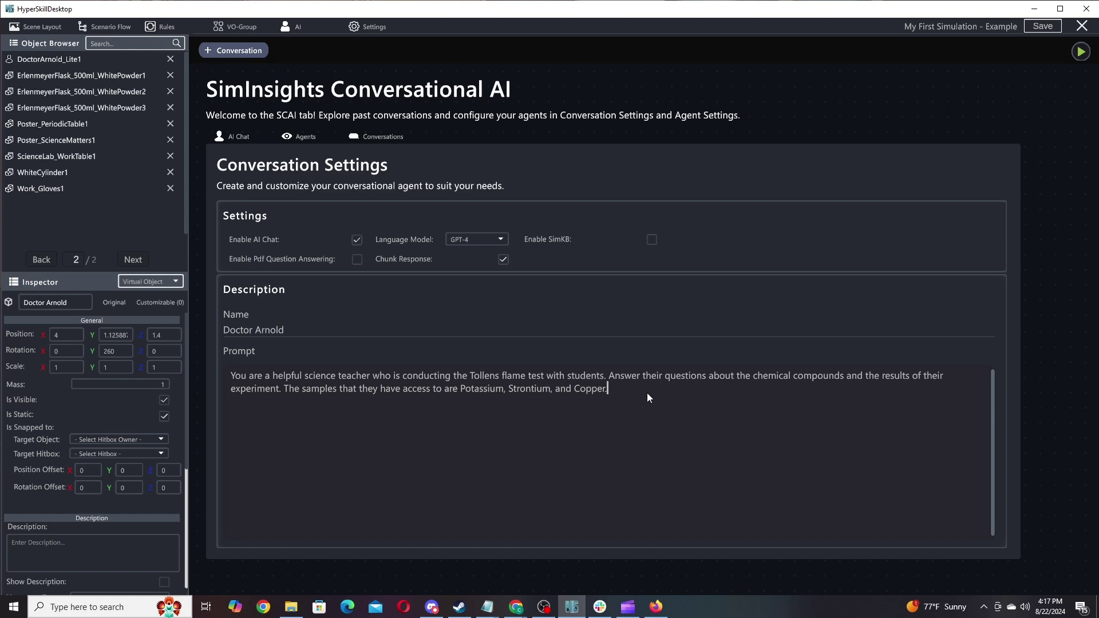
text(They have been provided HCL as a c)
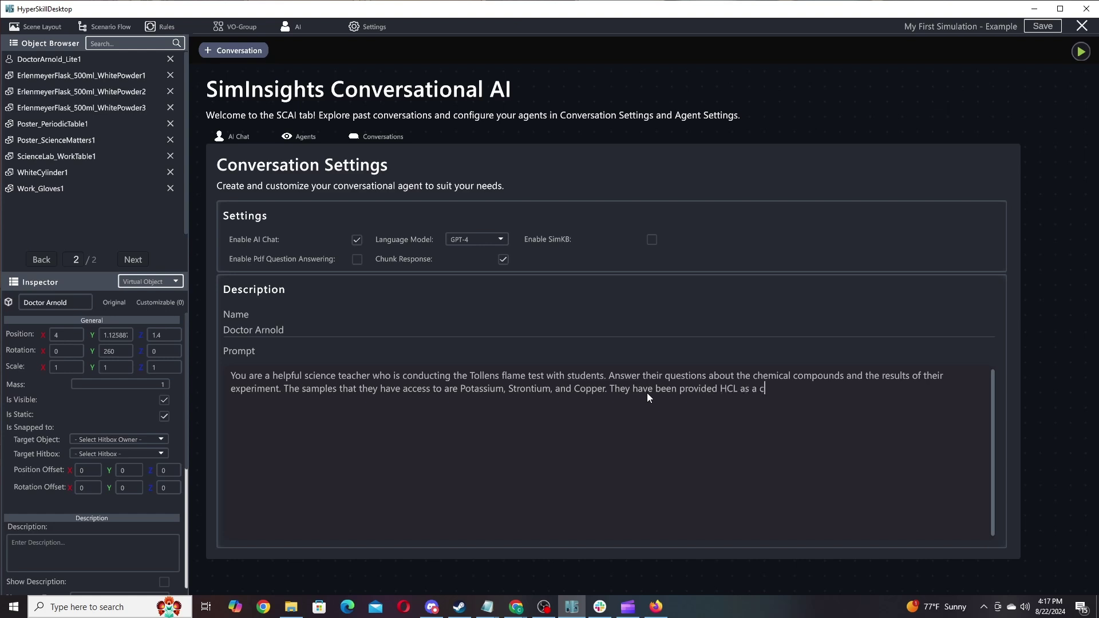
text(leaning solution.)
- Start a new test conversation with the chatbot and ask "Hi there, what is the tollens flame test?"
click(381, 137)
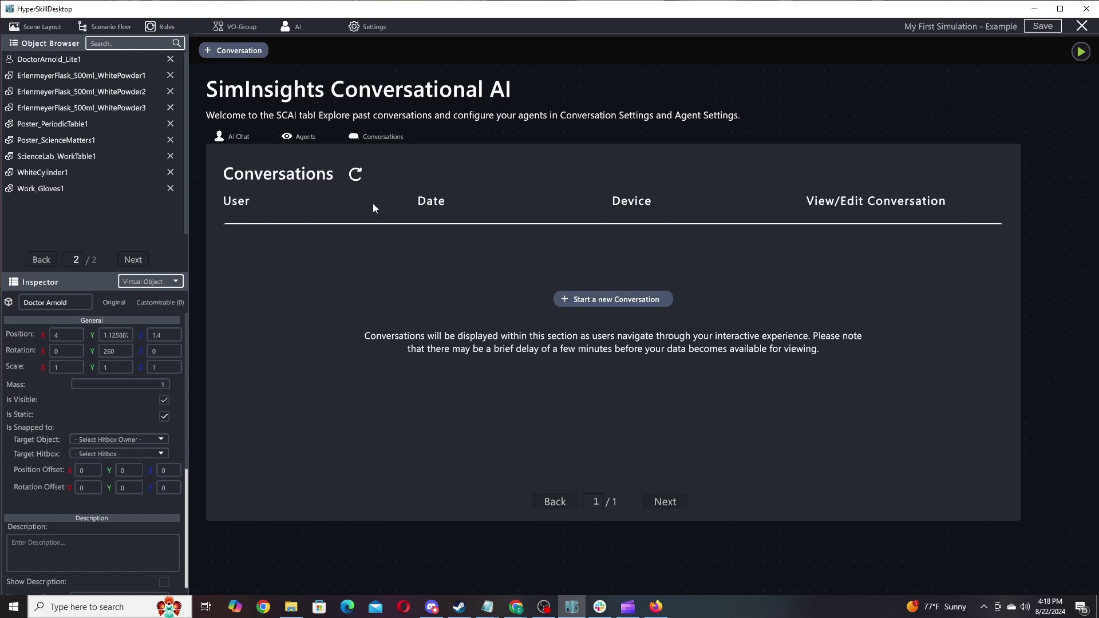
click(618, 303)
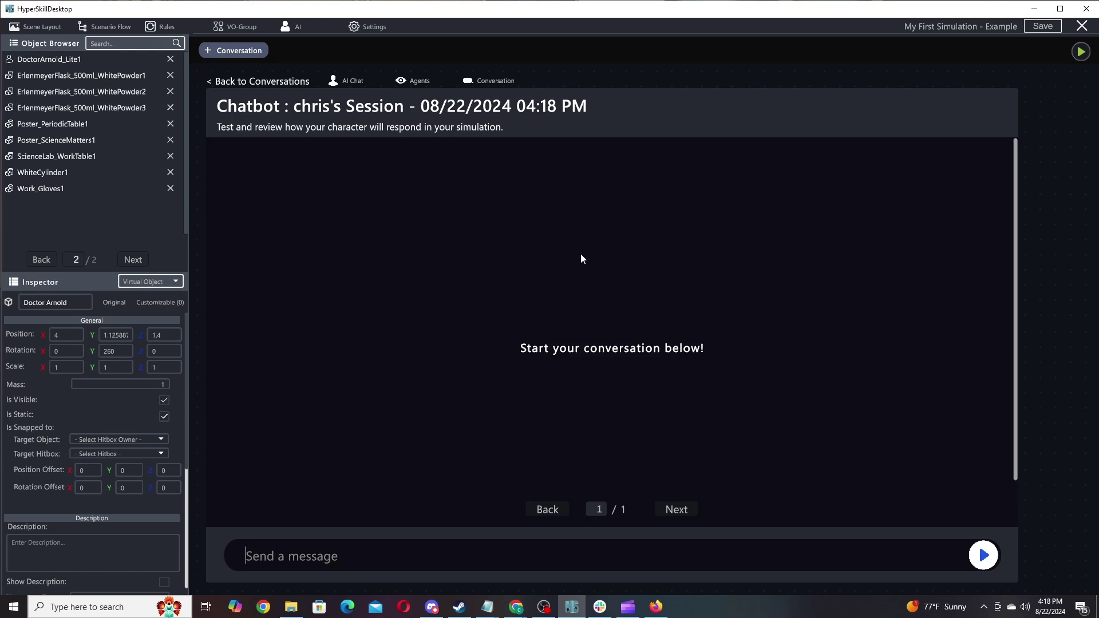
text(Hi there,)
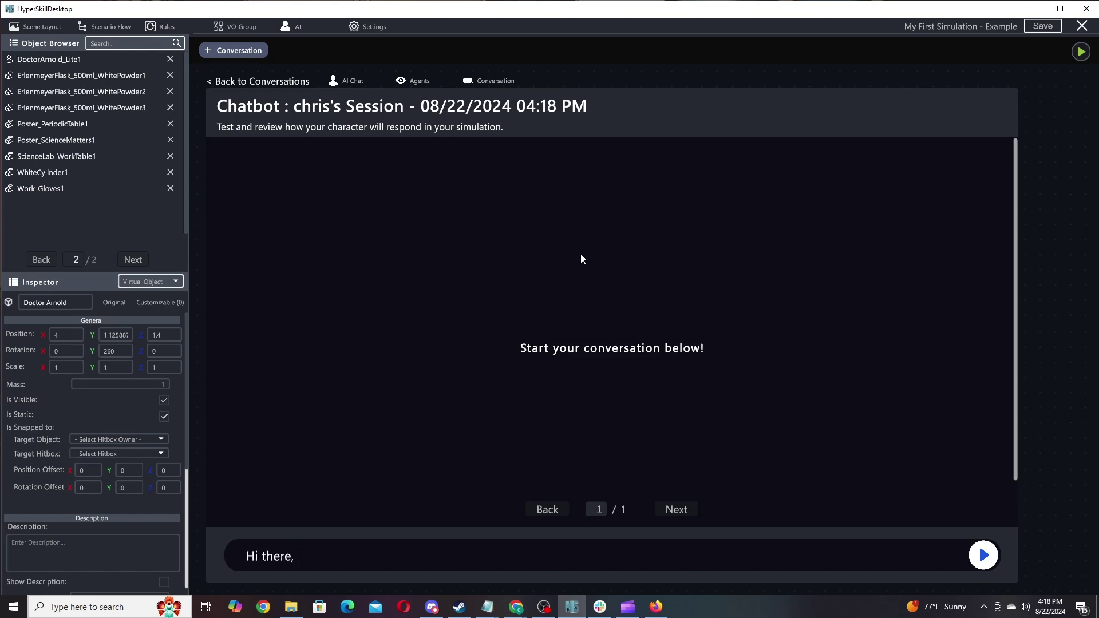
text(hat is the tollens flame test?)
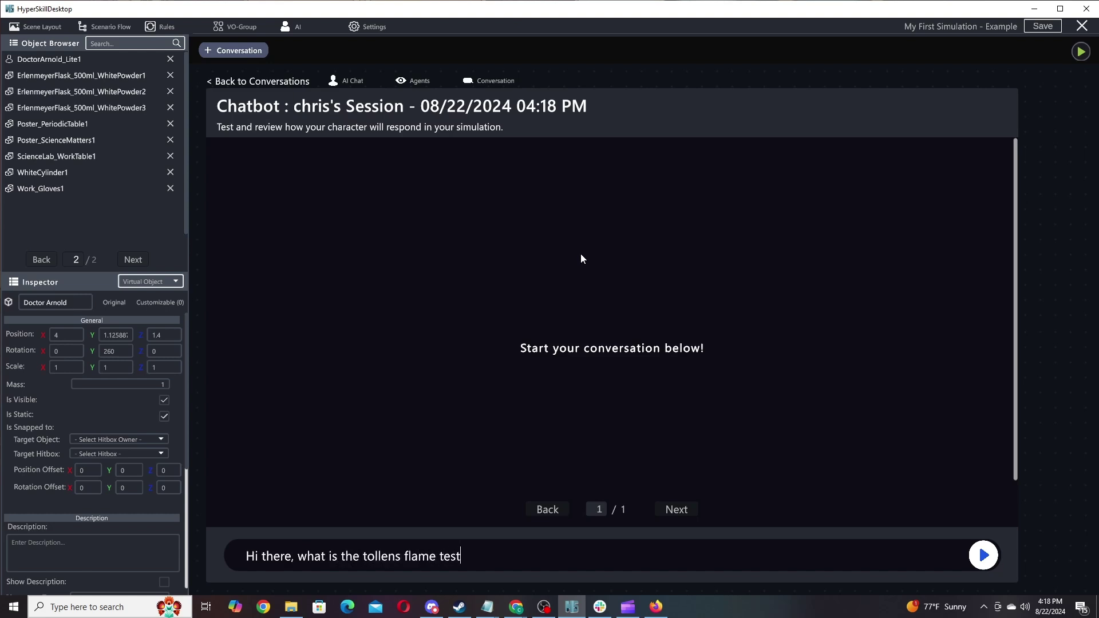
key(Return)
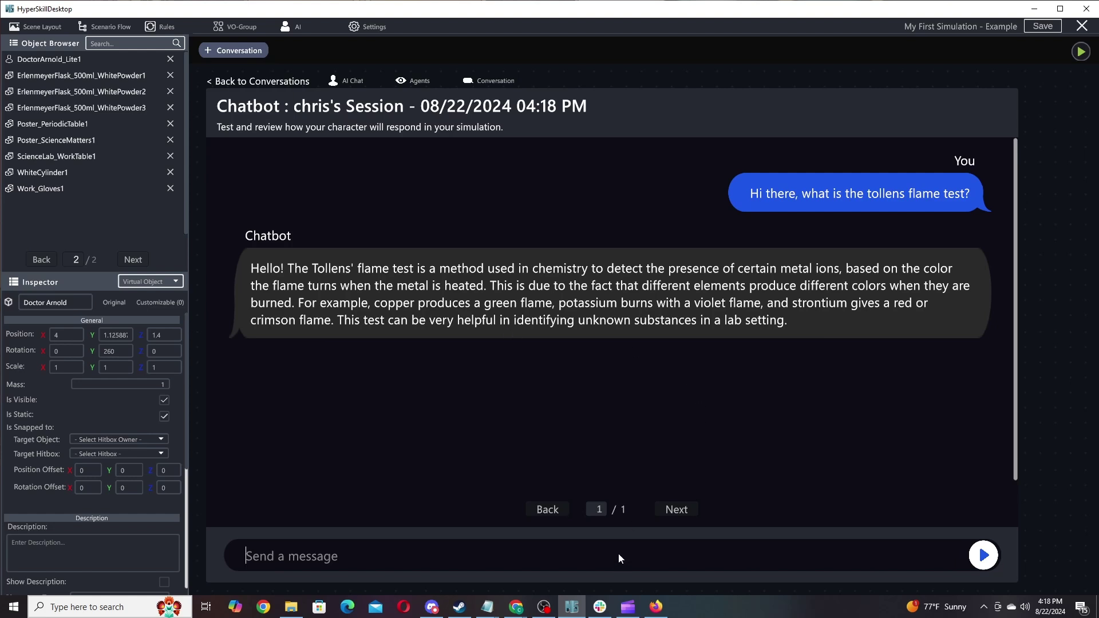
- Ask the chatbot "What does HCL stand for?" in the same conversation
text(What does )
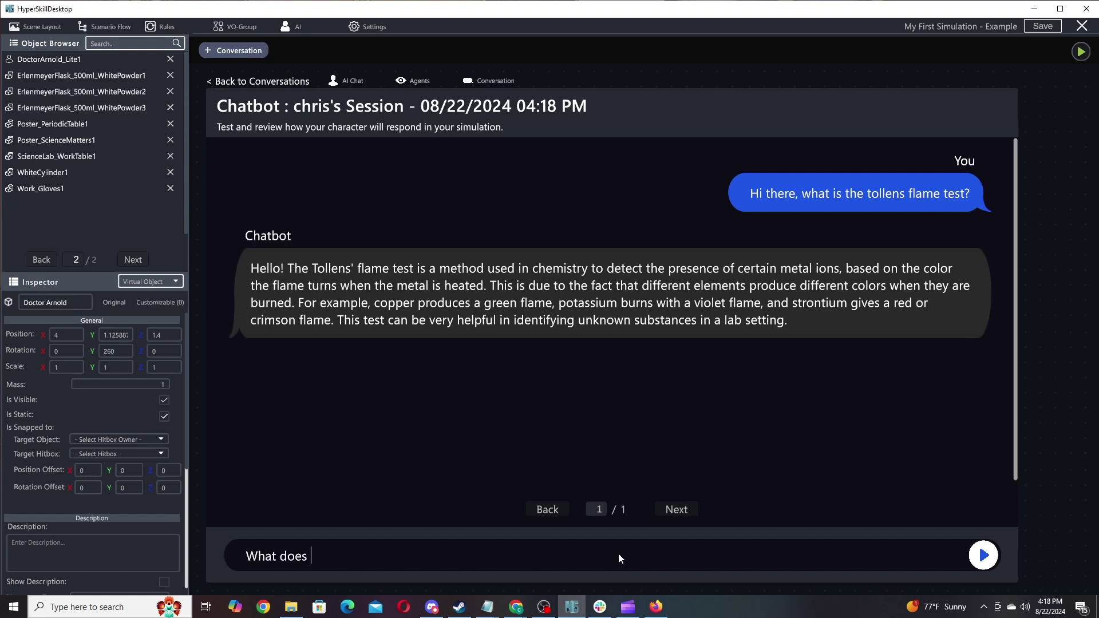
text(HCL stand for?)
key(Return)
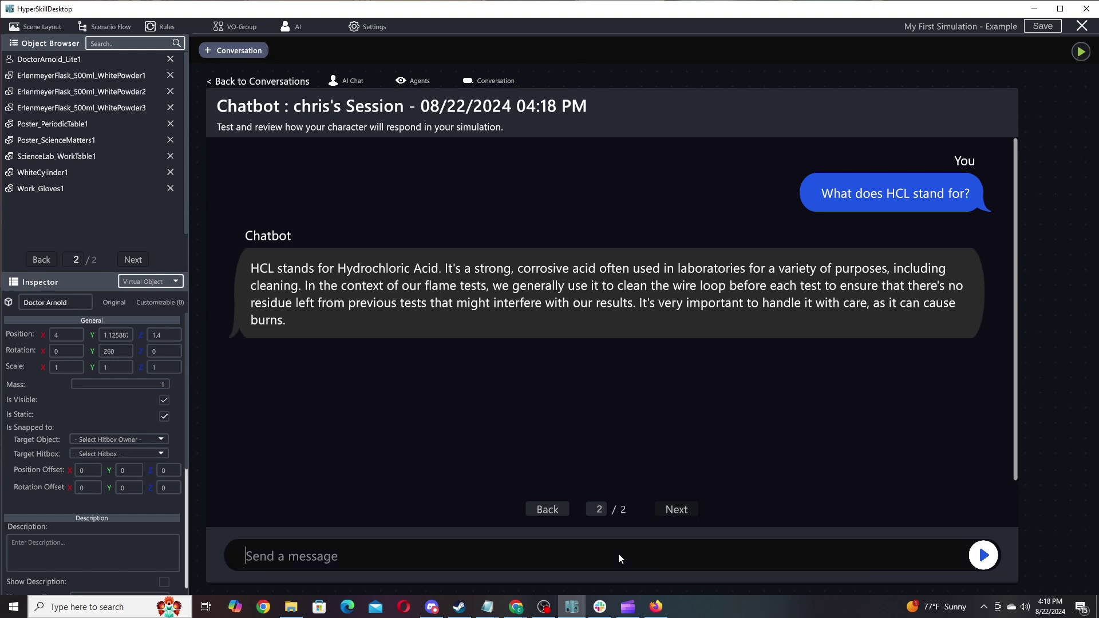
text(What are some of the dfangers)
key(ctrl+a)
key(BackSpace)
- Leave the test conversation, save the simulation as public, and start playing it
click(243, 87)
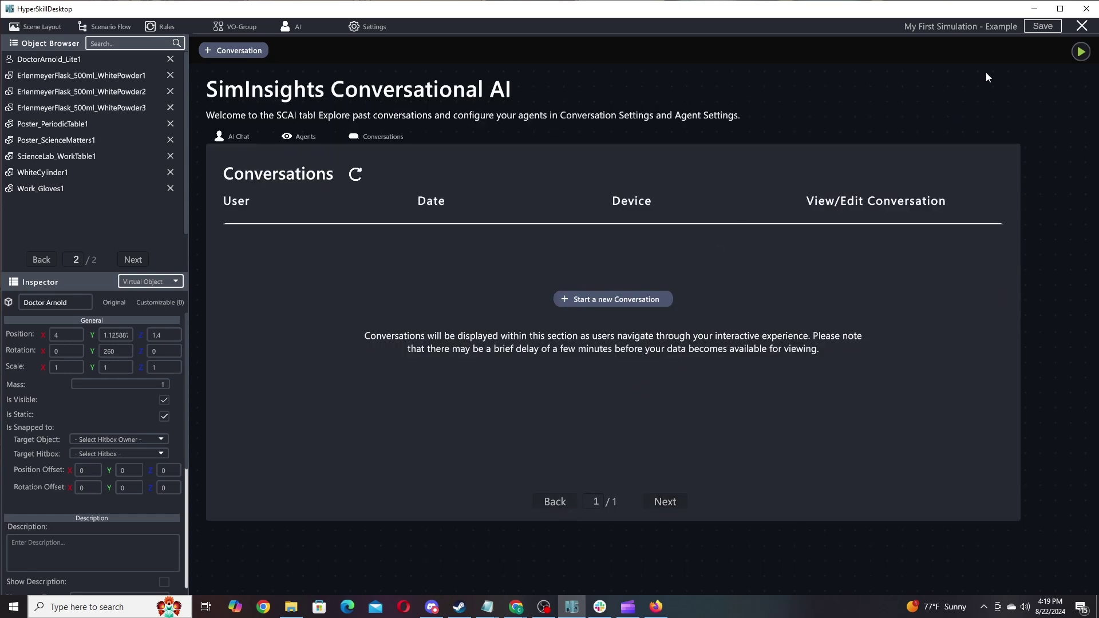
click(1039, 26)
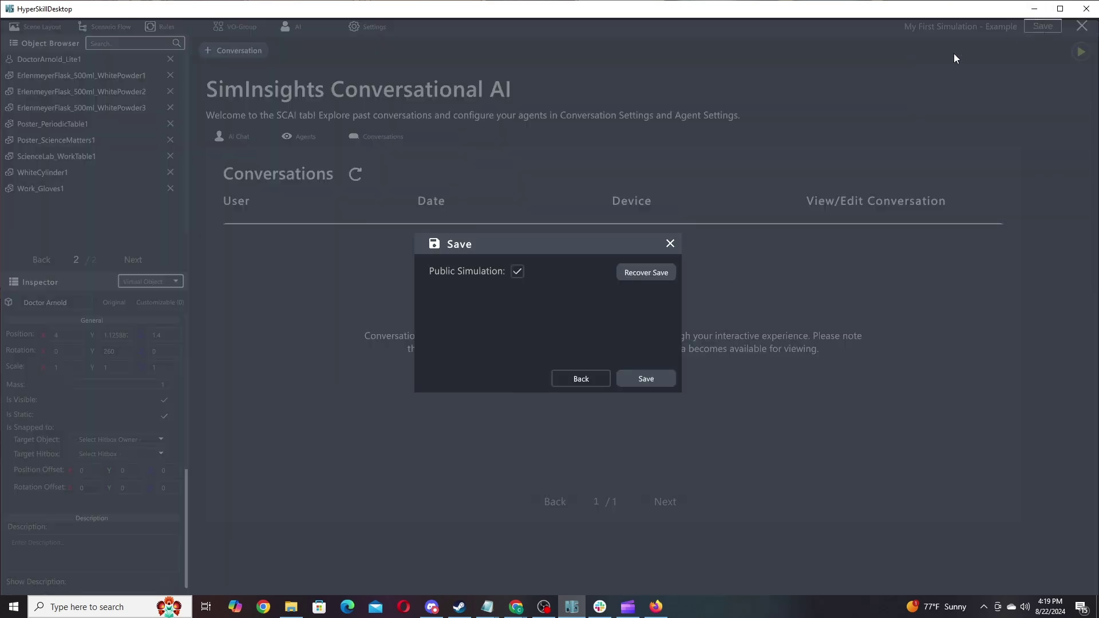
click(664, 378)
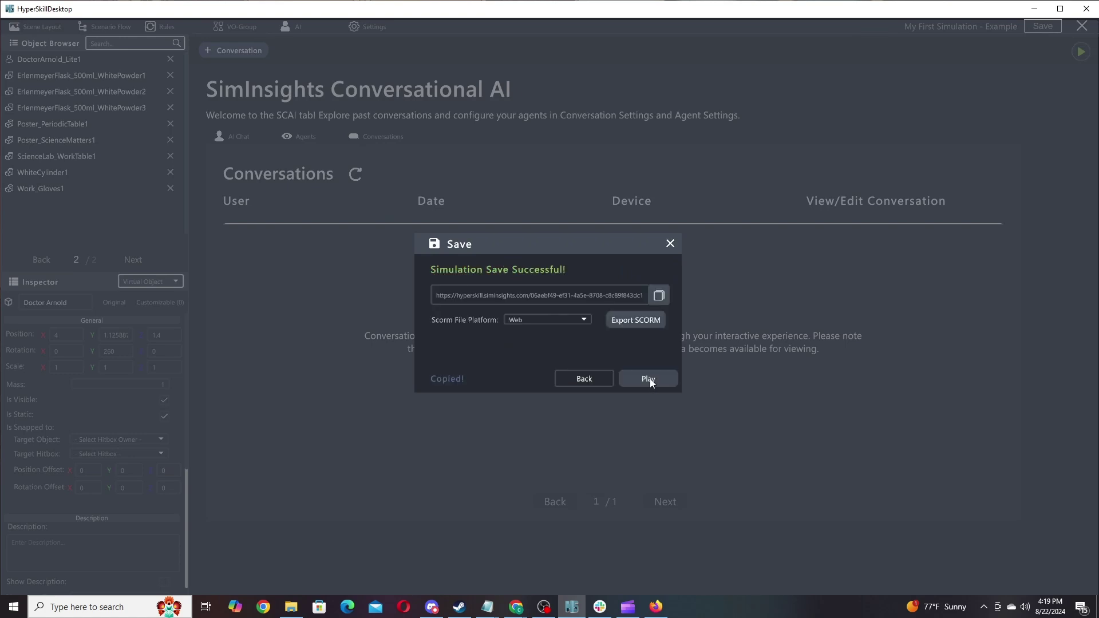
click(651, 378)
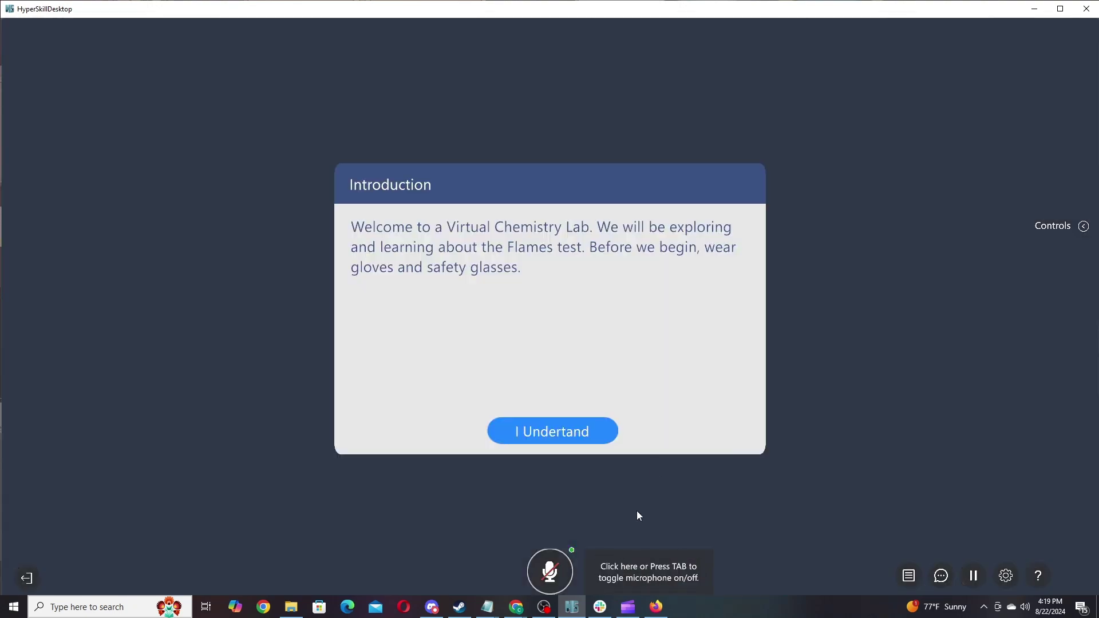
- Acknowledge the introduction and toggle the microphone to talk with the teacher avatar
click(575, 444)
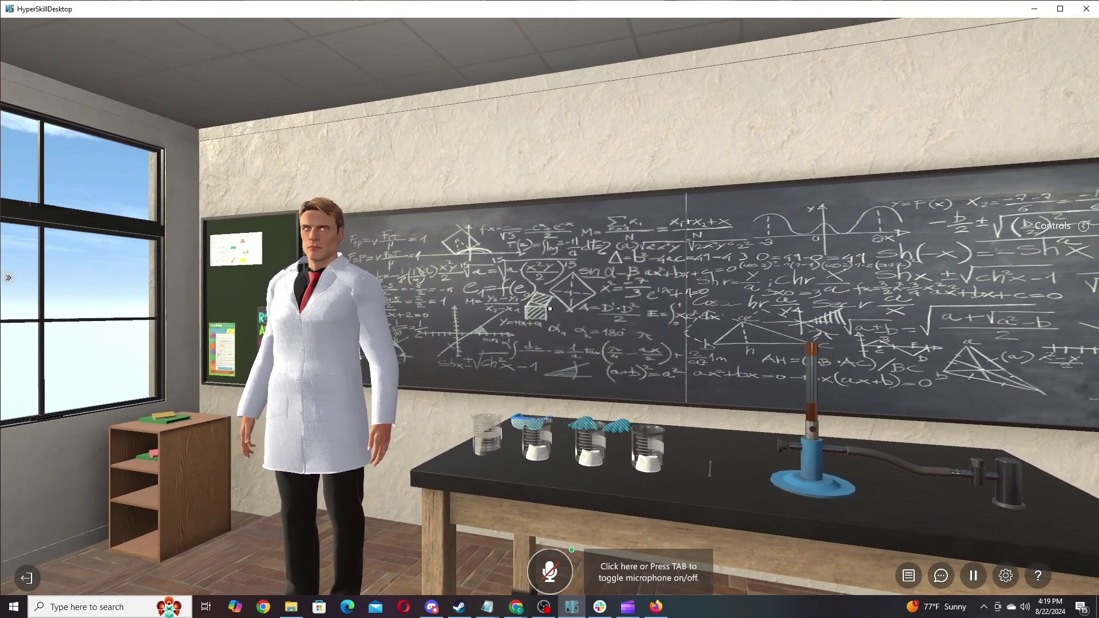
key(Tab)
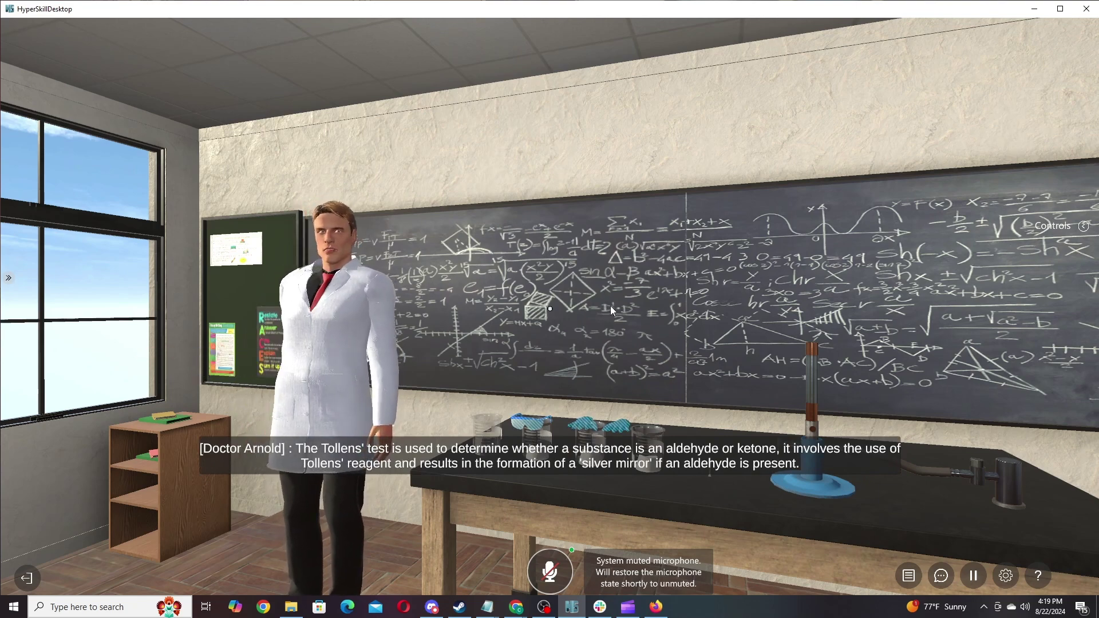
drag(610, 306, 550, 309)
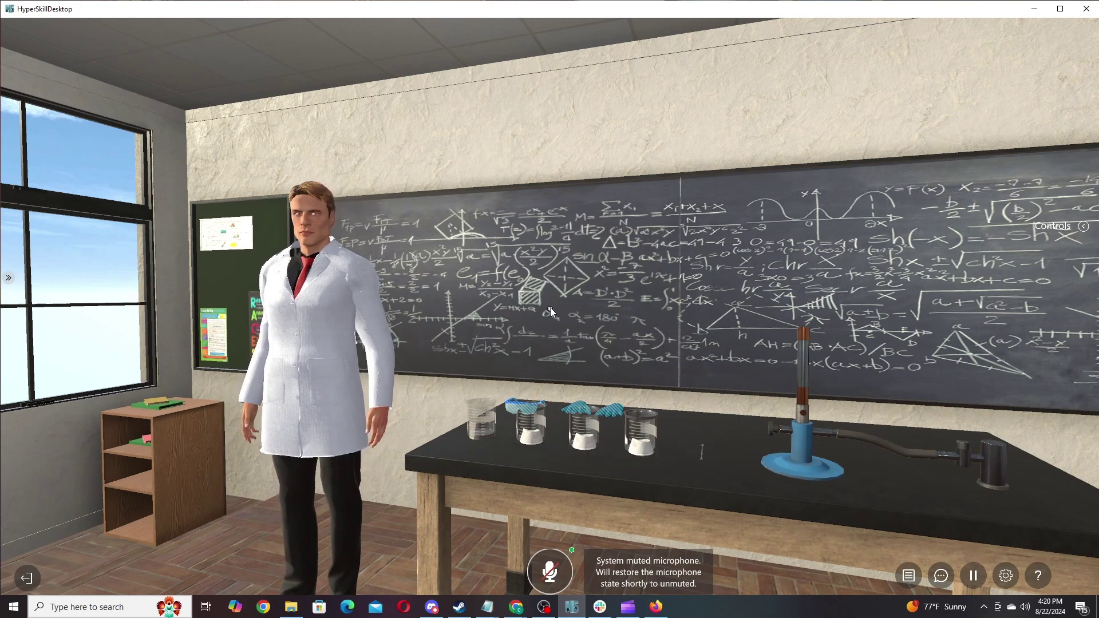
- Put on the safety glasses and the gloves from the lab table
drag(556, 309, 549, 309)
key(w)
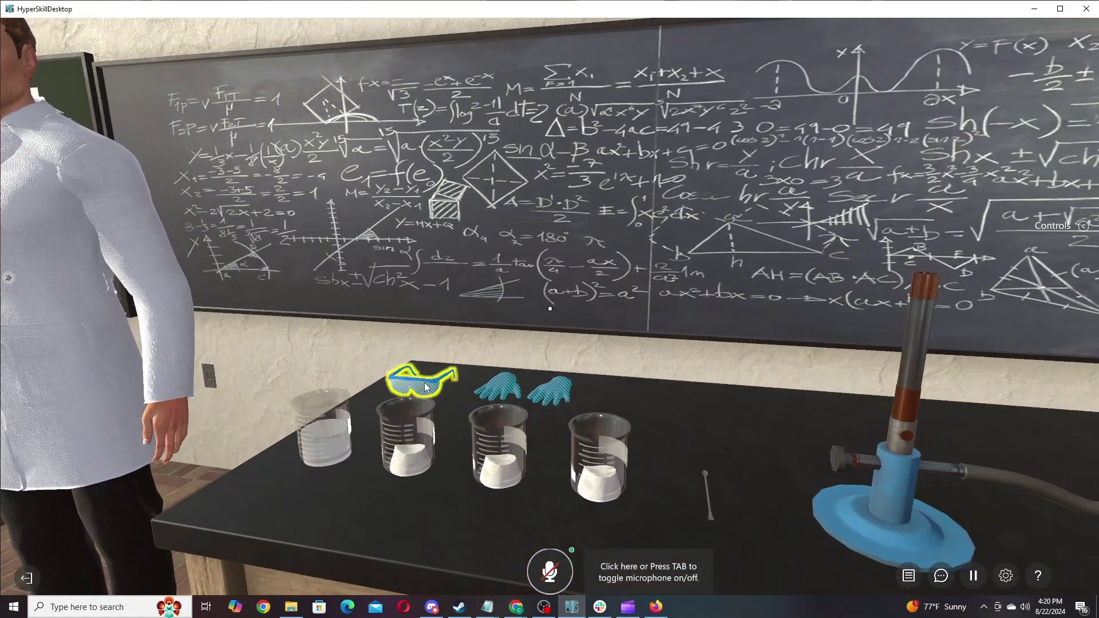
click(424, 387)
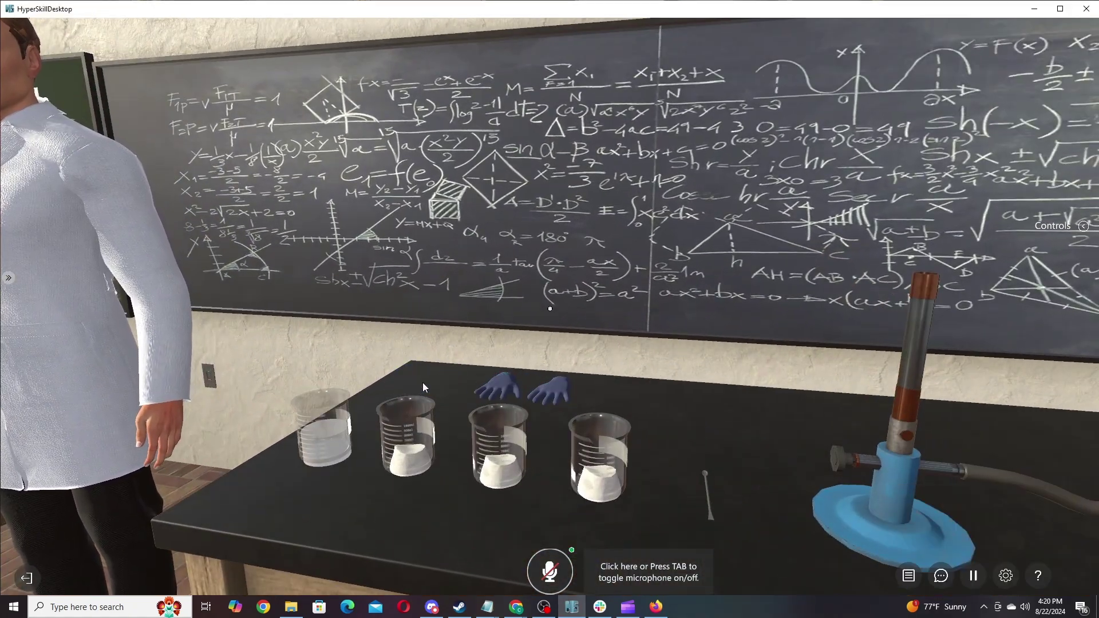
click(494, 389)
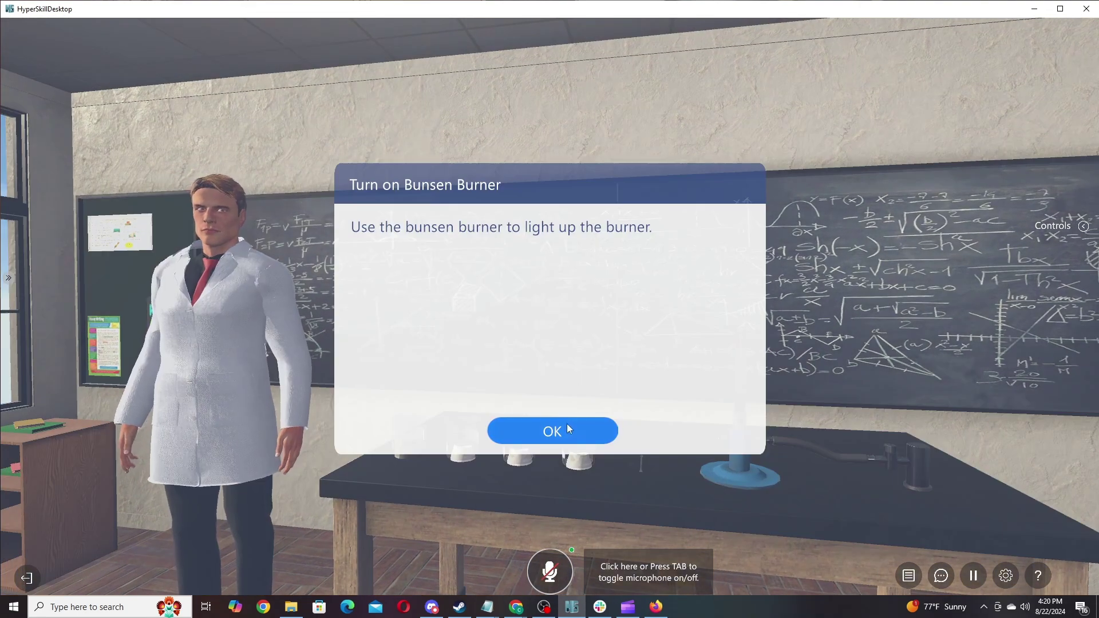
- Acknowledge the burner instruction, ask the teacher by voice about the dangers of working with a Bunsen burner, and check the chat log
click(566, 423)
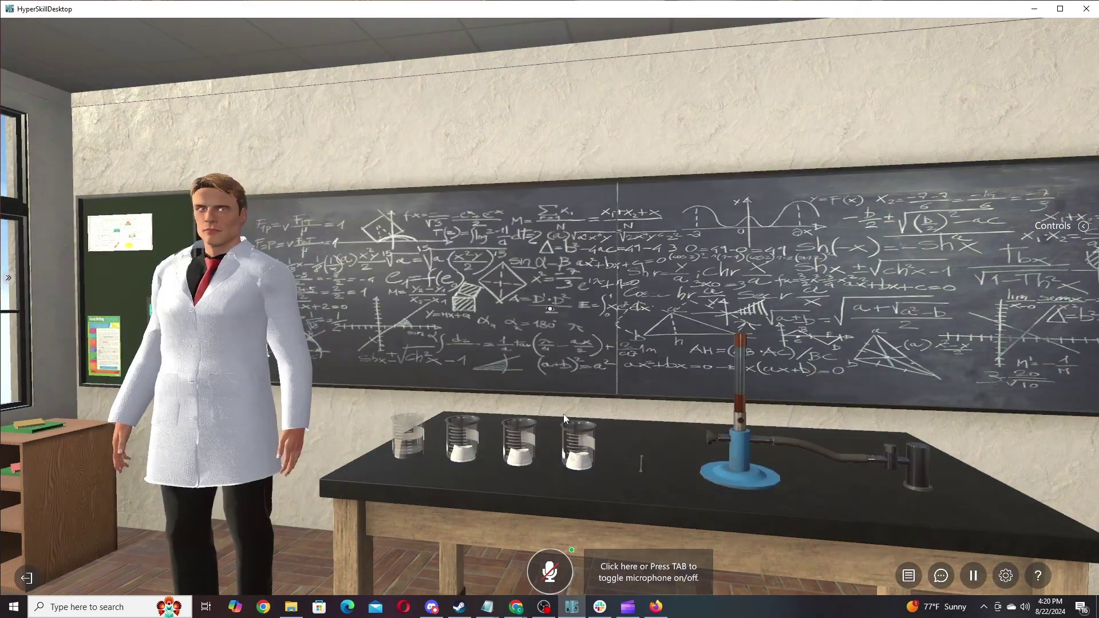
key(Tab)
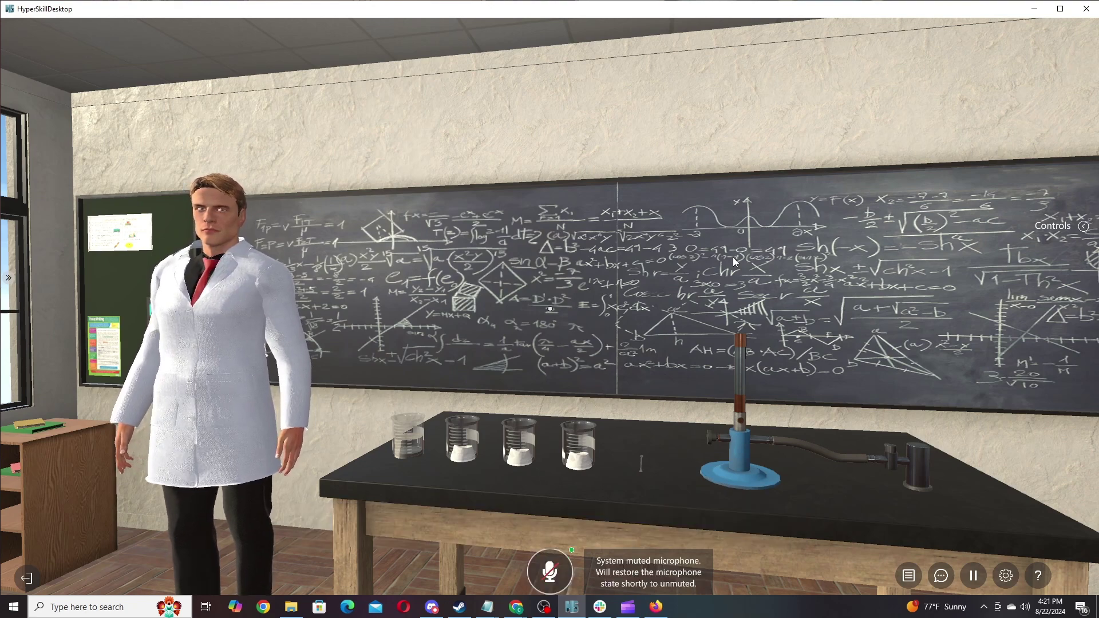
click(8, 283)
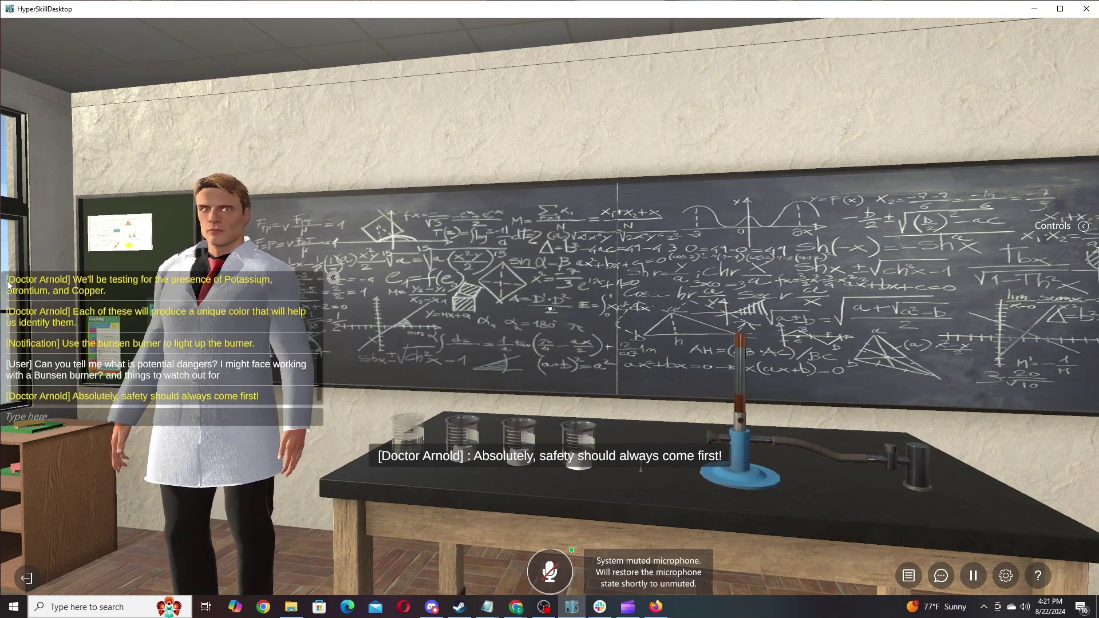
click(333, 278)
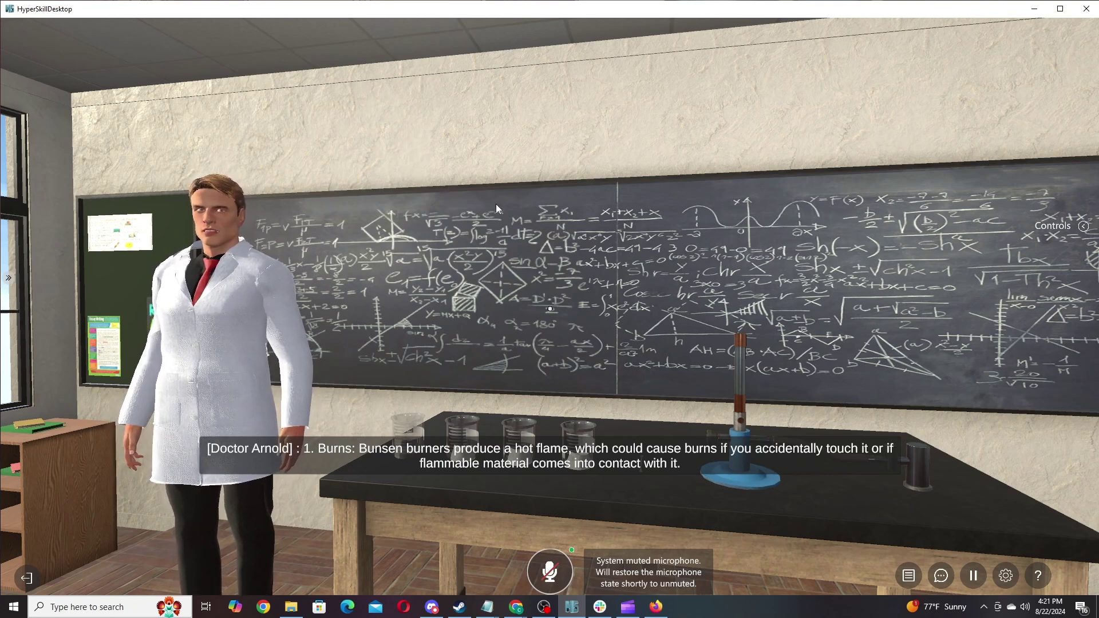
- Approach the lab table and light the Bunsen burner
drag(493, 201, 493, 240)
drag(550, 310, 631, 383)
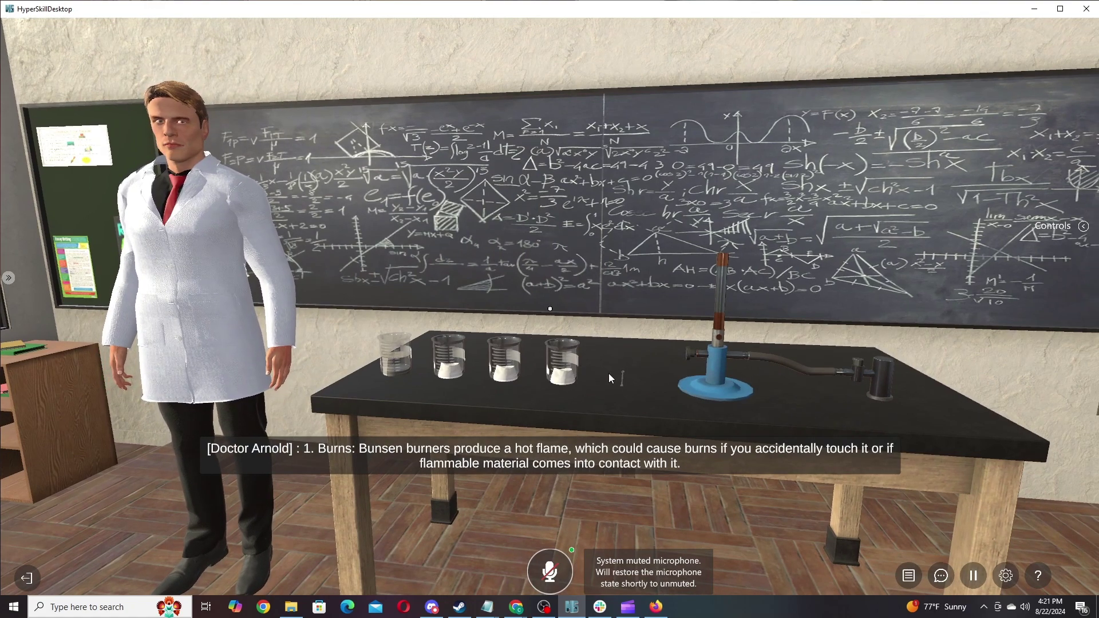
key(w)
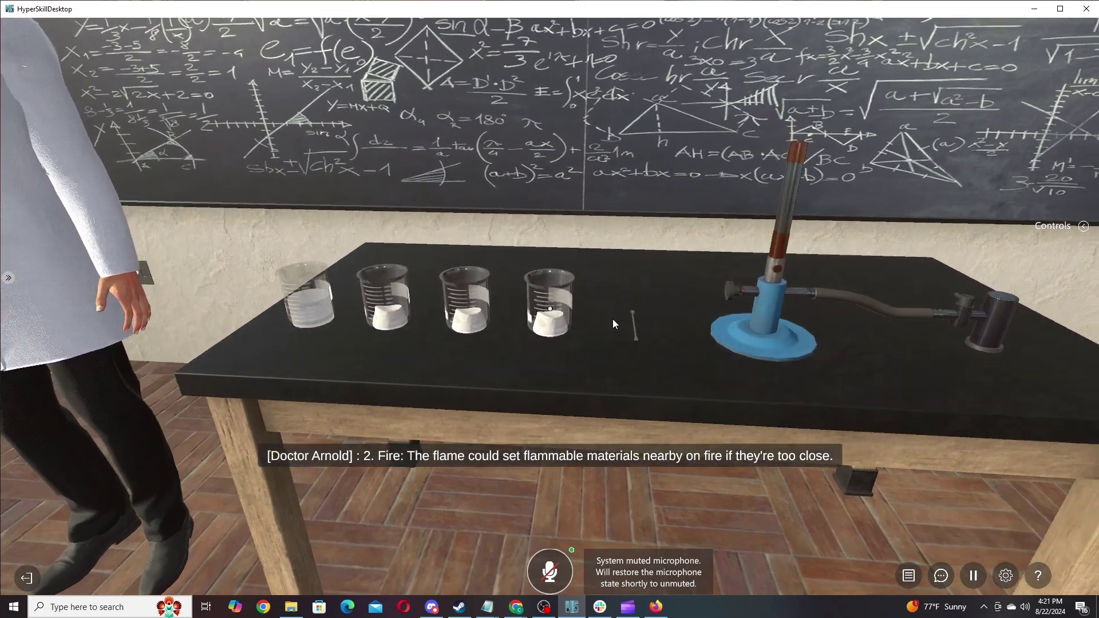
click(776, 283)
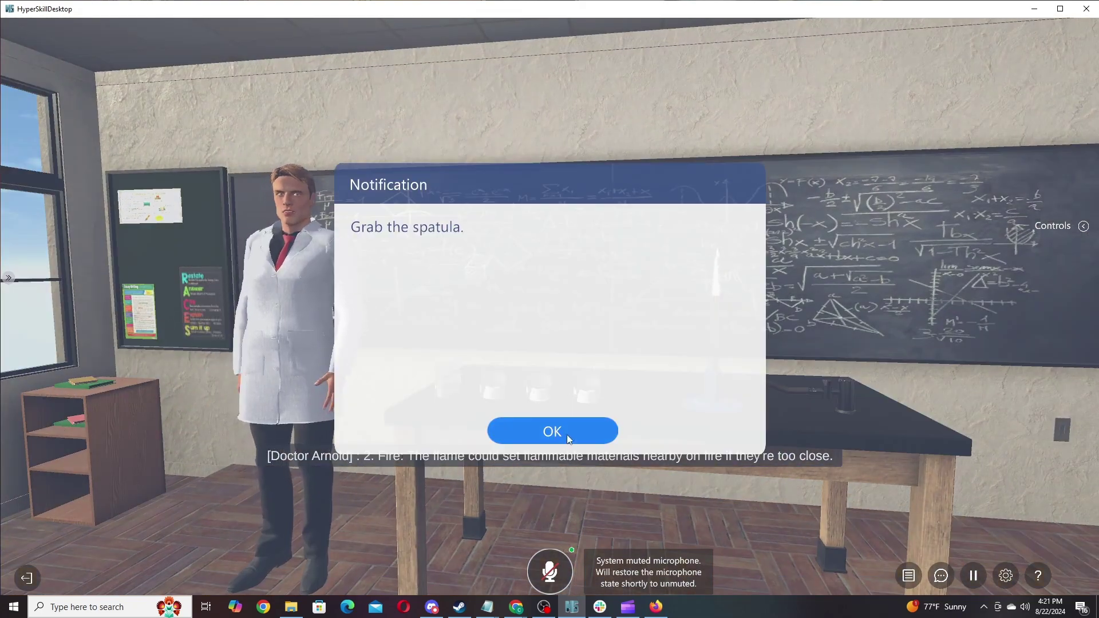
- Grab the spatula and gather a first sample with it, acknowledging each instruction
click(561, 435)
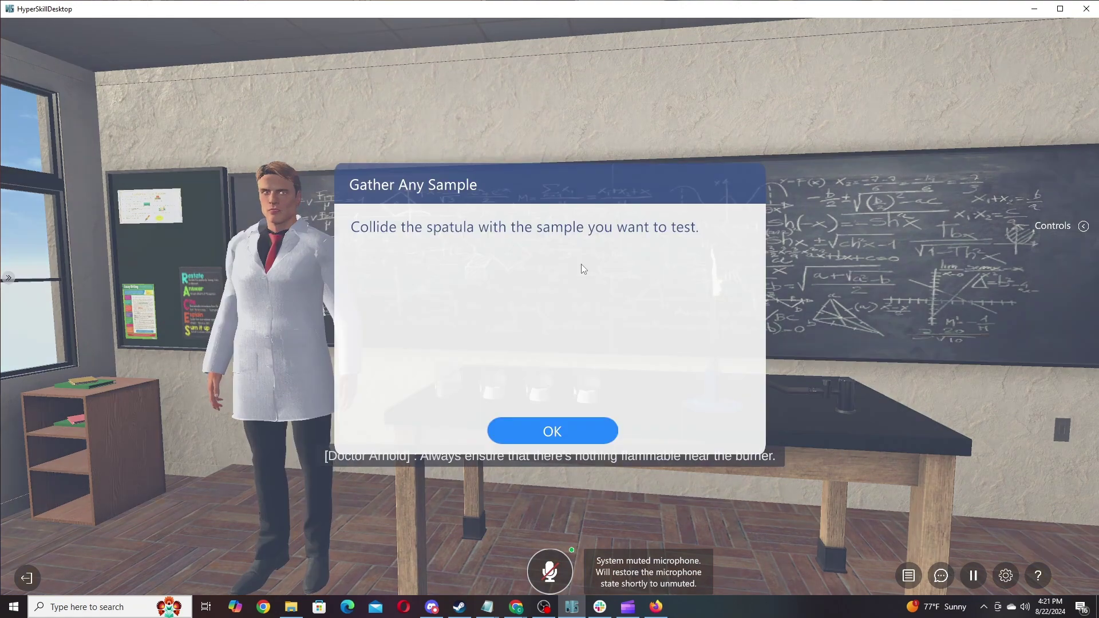
click(574, 430)
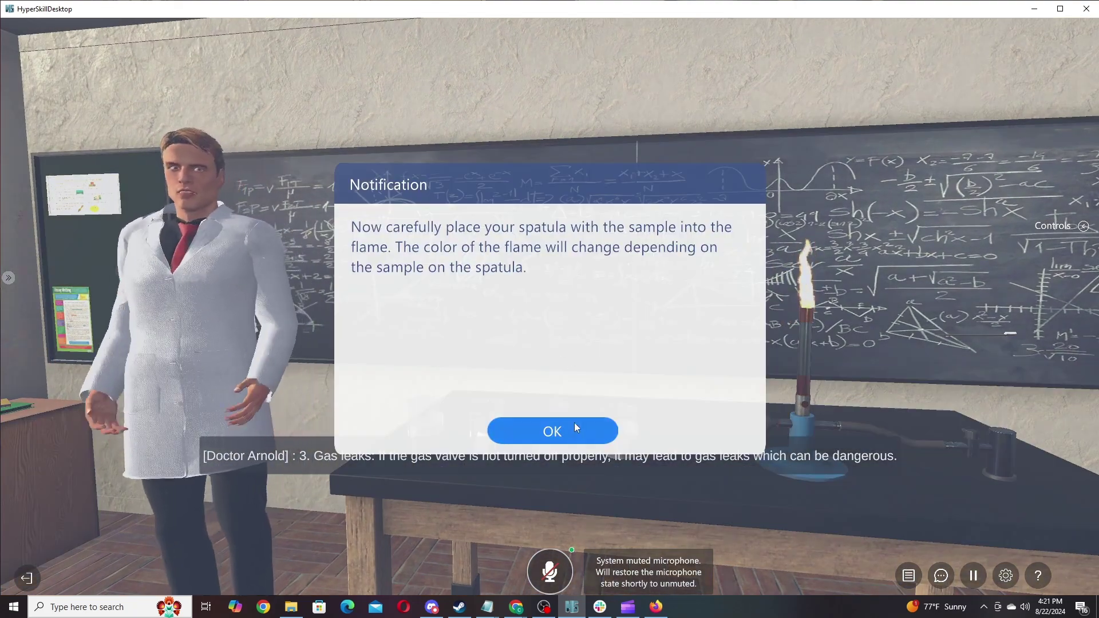
click(575, 425)
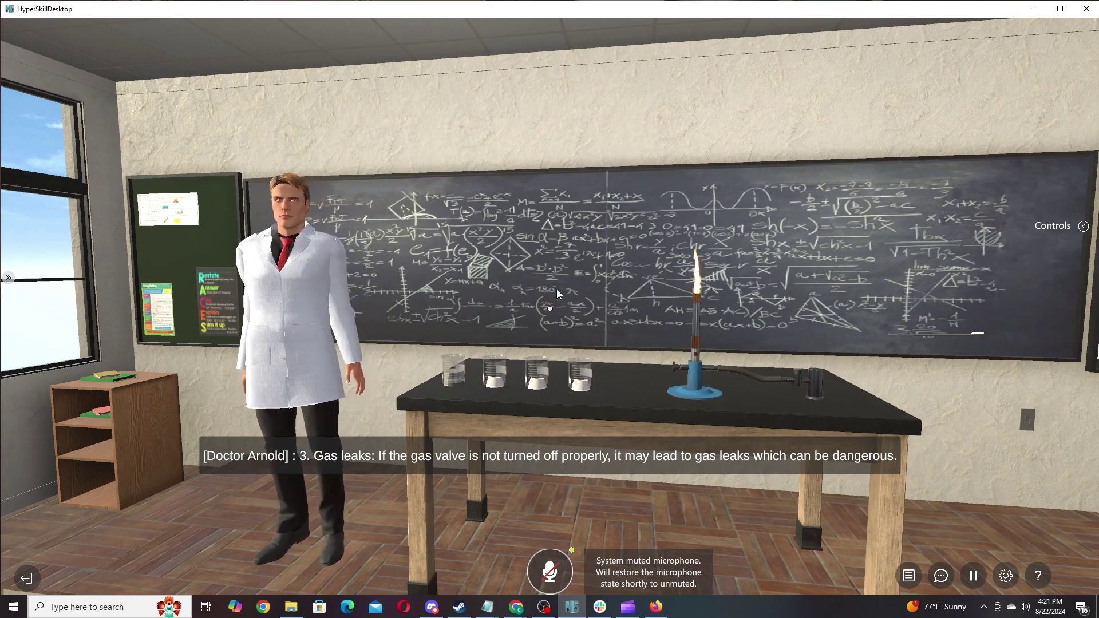
- Examine the conversation log for the teacher's answer about burner dangers and listen to the rest of it
click(8, 278)
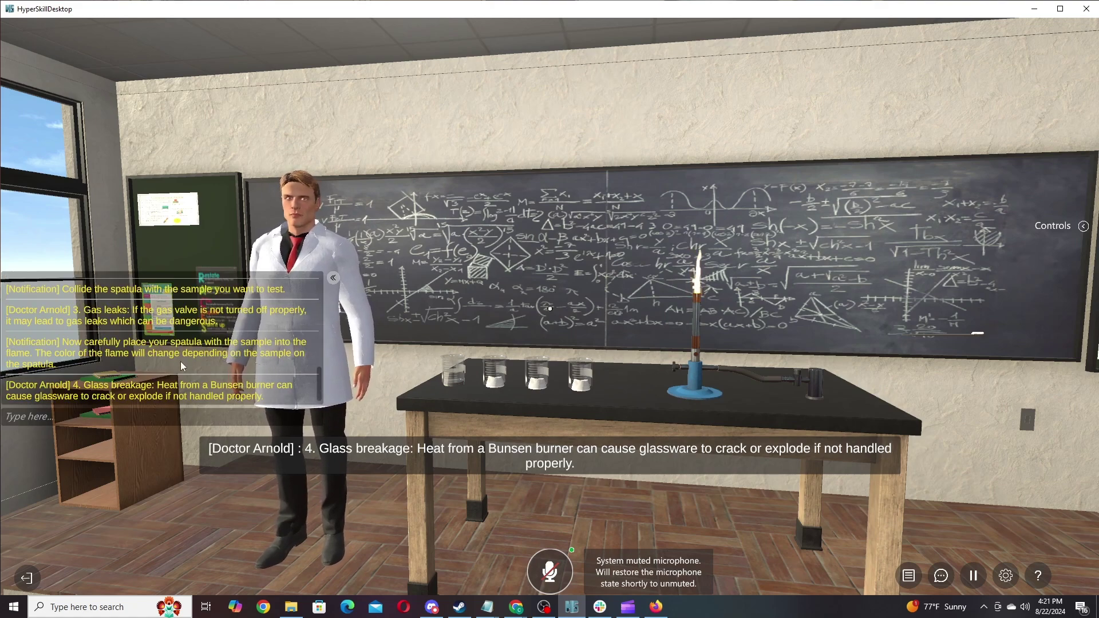
click(333, 278)
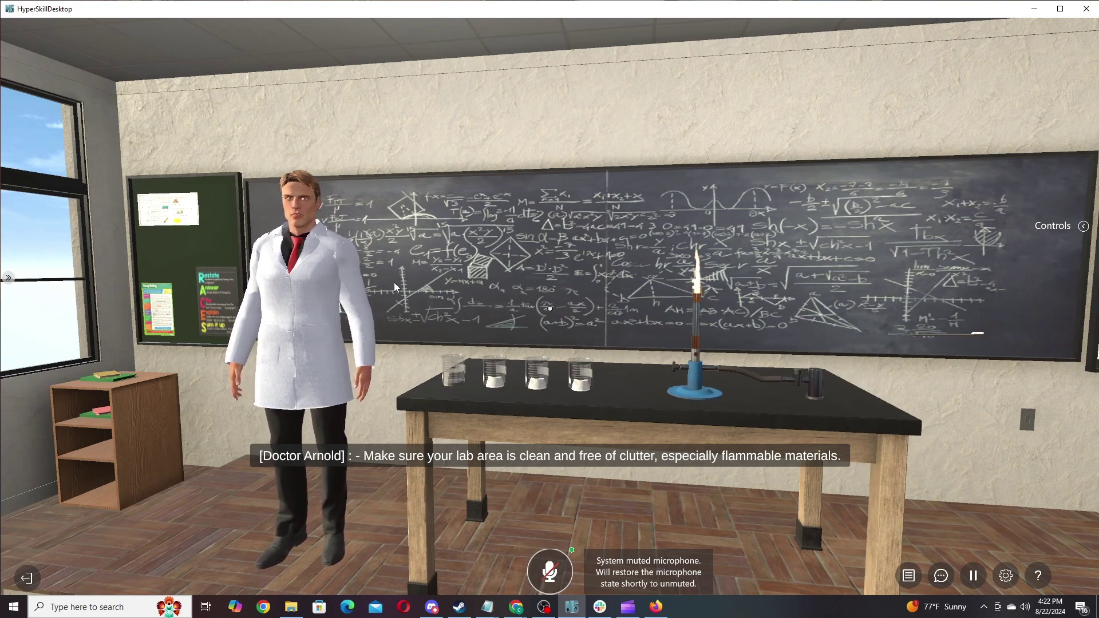
drag(443, 284, 544, 286)
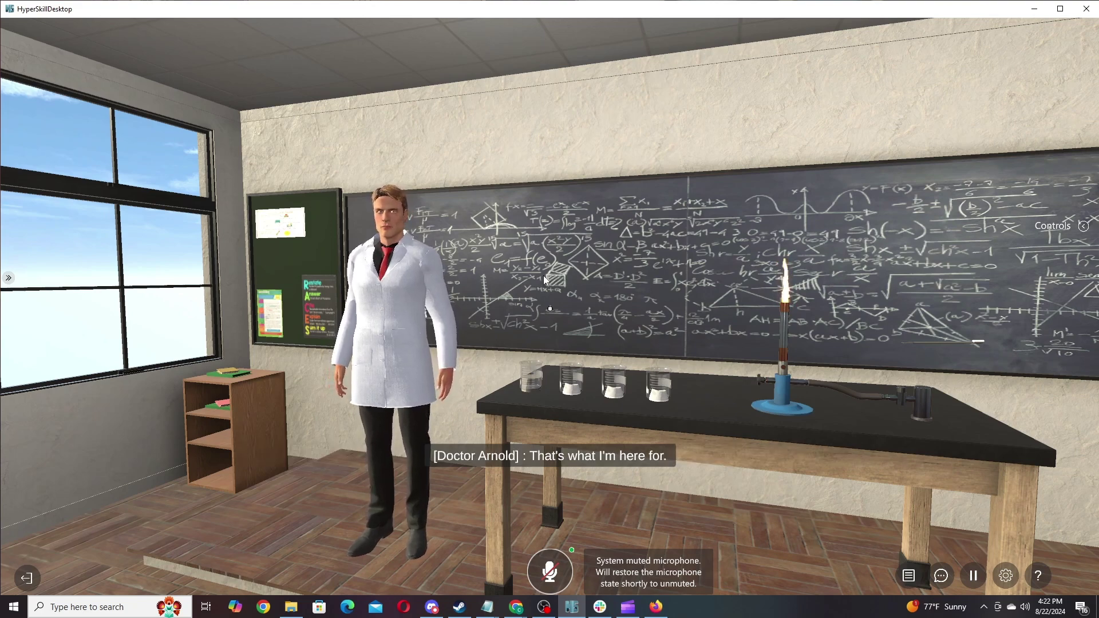
- Toggle the microphone and burn the gathered sample in the Bunsen burner flame, acknowledging the cleaning instruction
key(Tab)
drag(457, 274, 545, 309)
key(w)
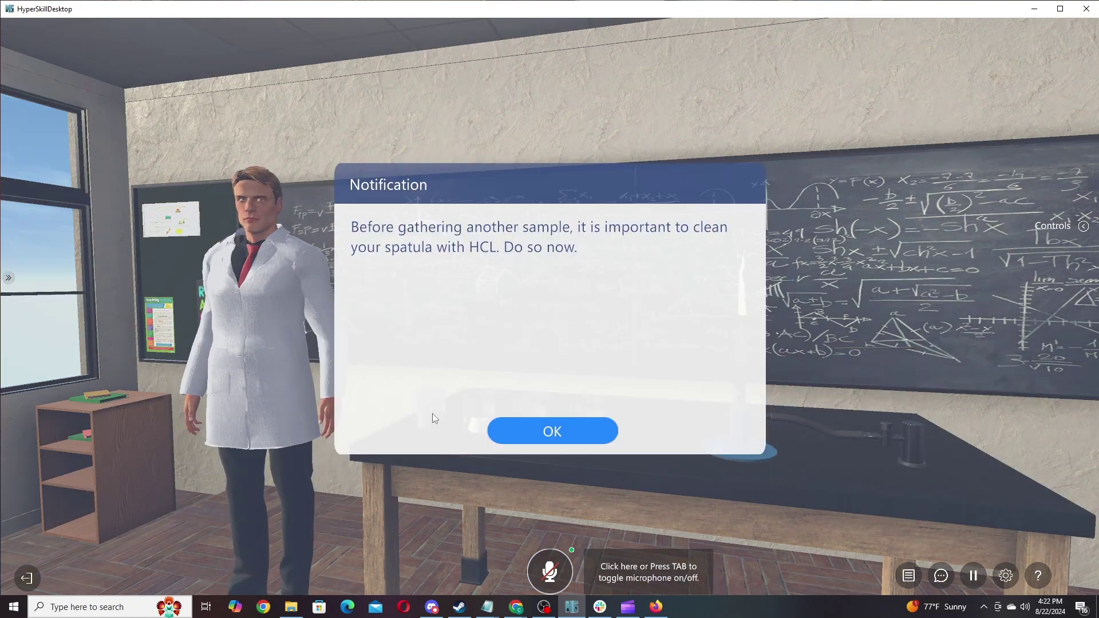
click(570, 438)
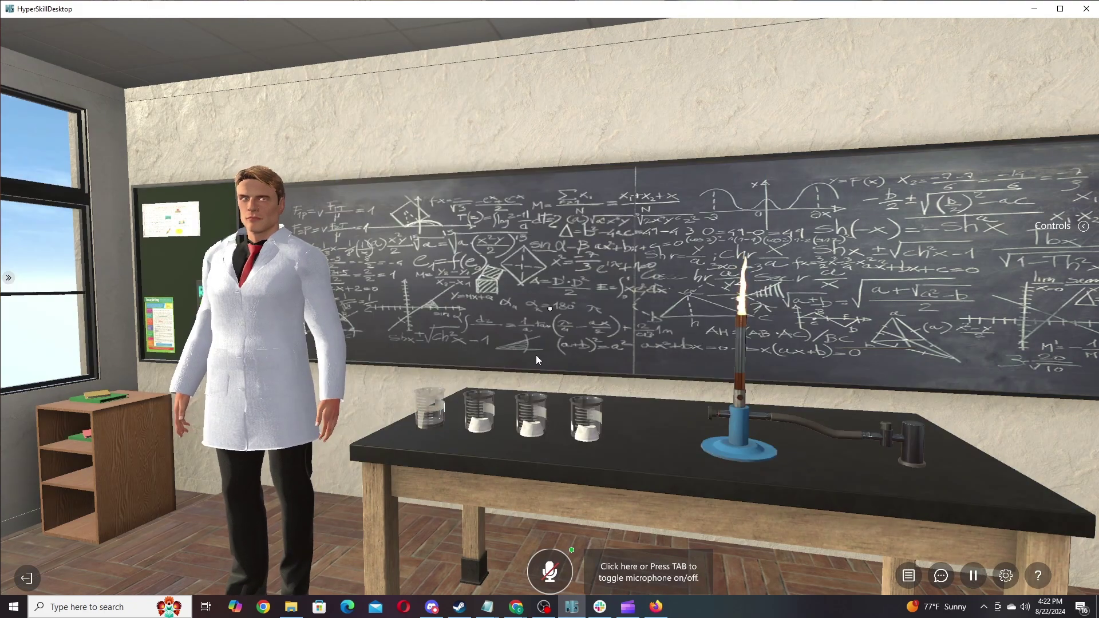
- Clean the spatula with HCL, then gather a second sample from the middle powder beaker and burn it
click(483, 406)
click(530, 422)
click(550, 430)
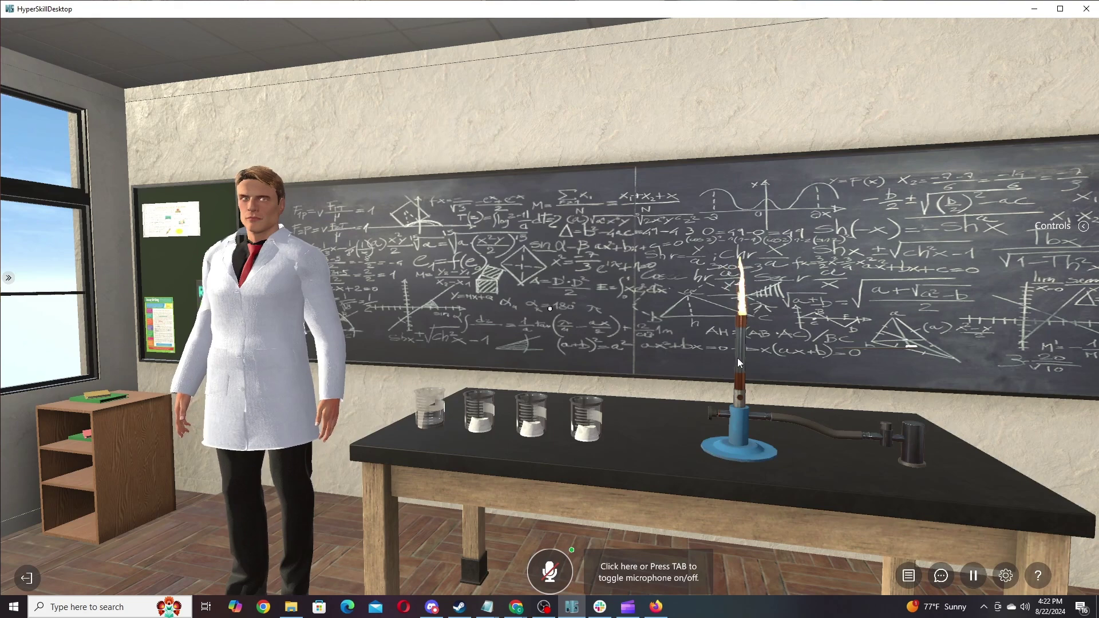
click(740, 355)
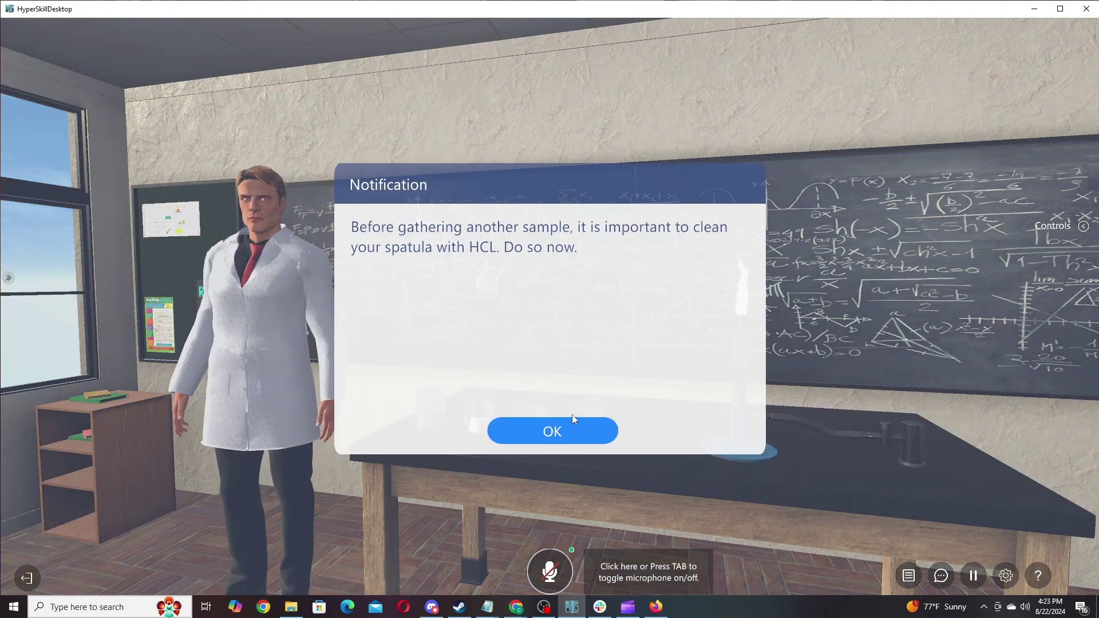
- Clean the spatula again, then gather the sample from the beaker nearest the burner and burn it
click(581, 431)
click(430, 421)
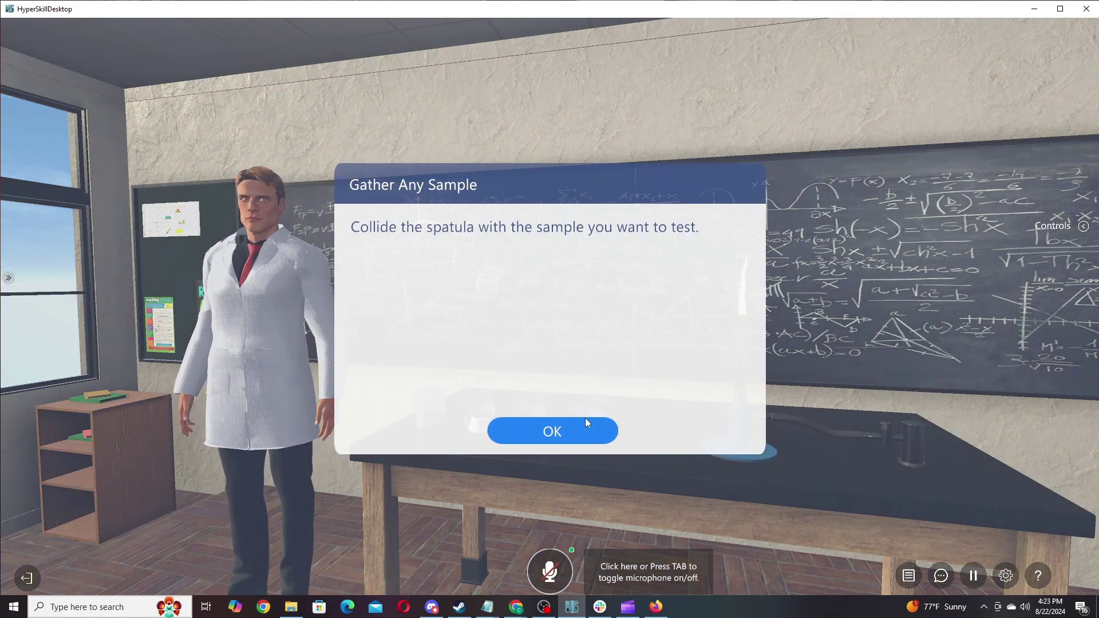
click(586, 422)
click(592, 428)
click(742, 351)
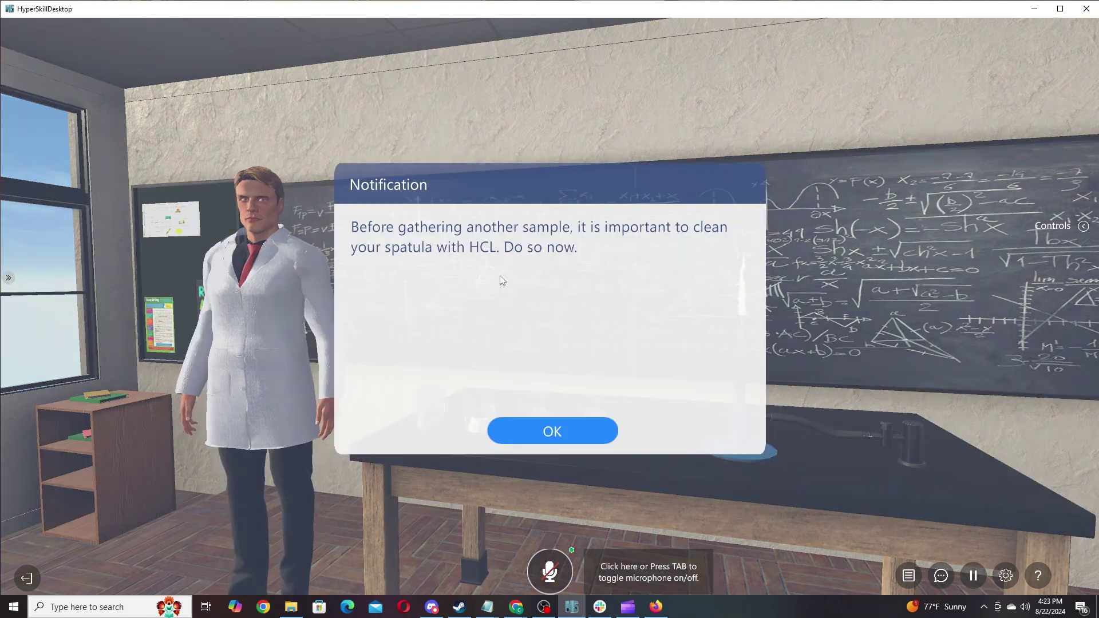
- Submit Red as the quiz answer for the color Strontium would burn and acknowledge the feedback
click(561, 417)
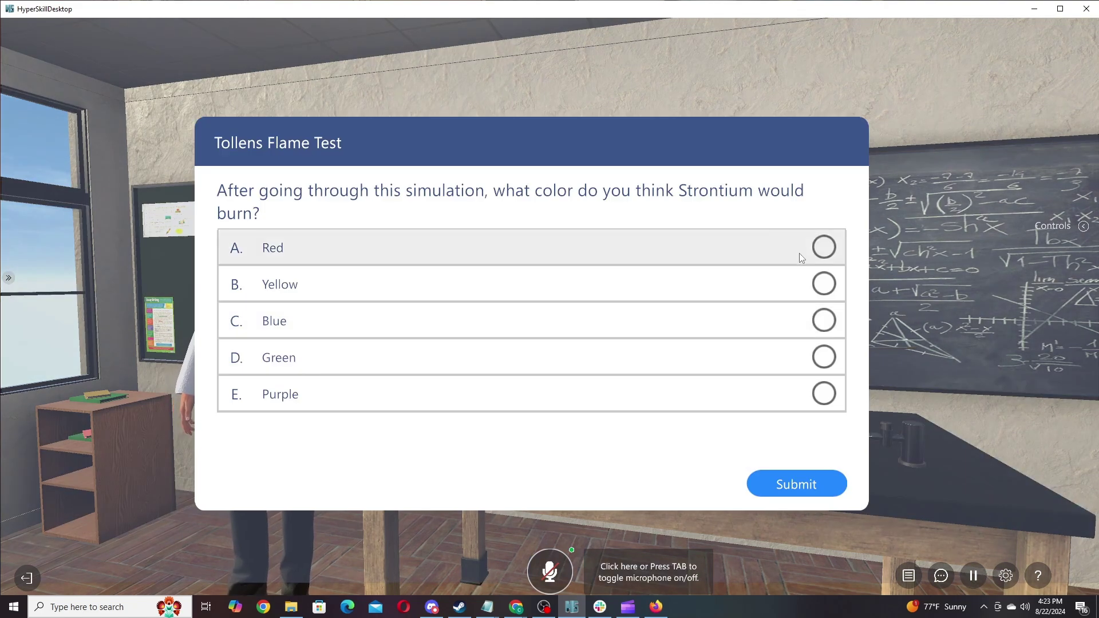
click(780, 484)
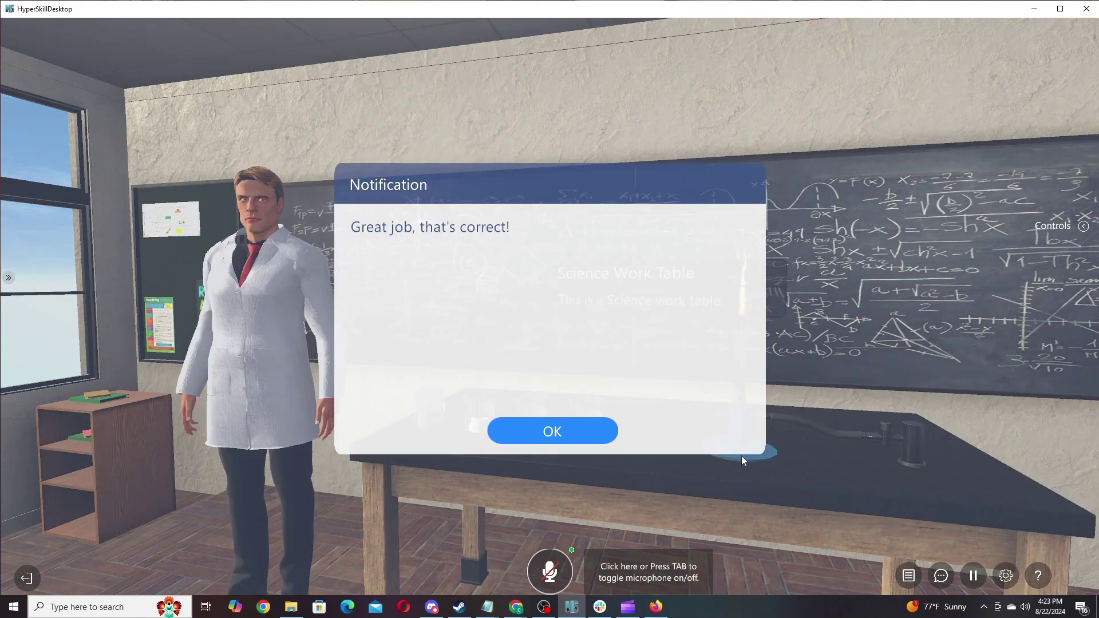
click(553, 436)
click(553, 439)
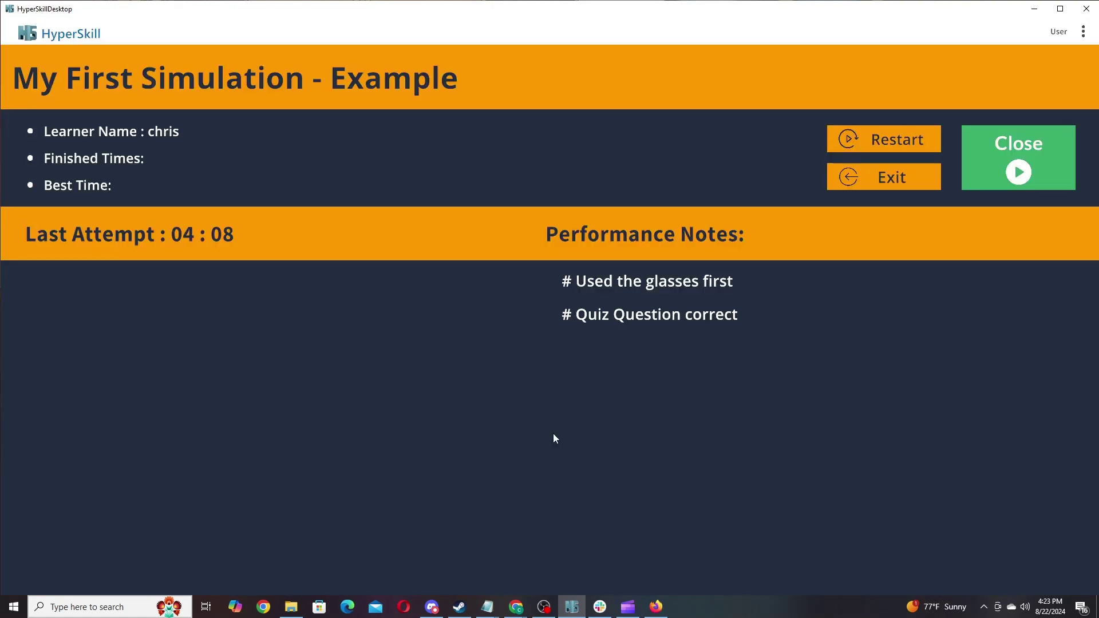
- Close the simulation results and exit the played simulation back to the editor
click(1007, 171)
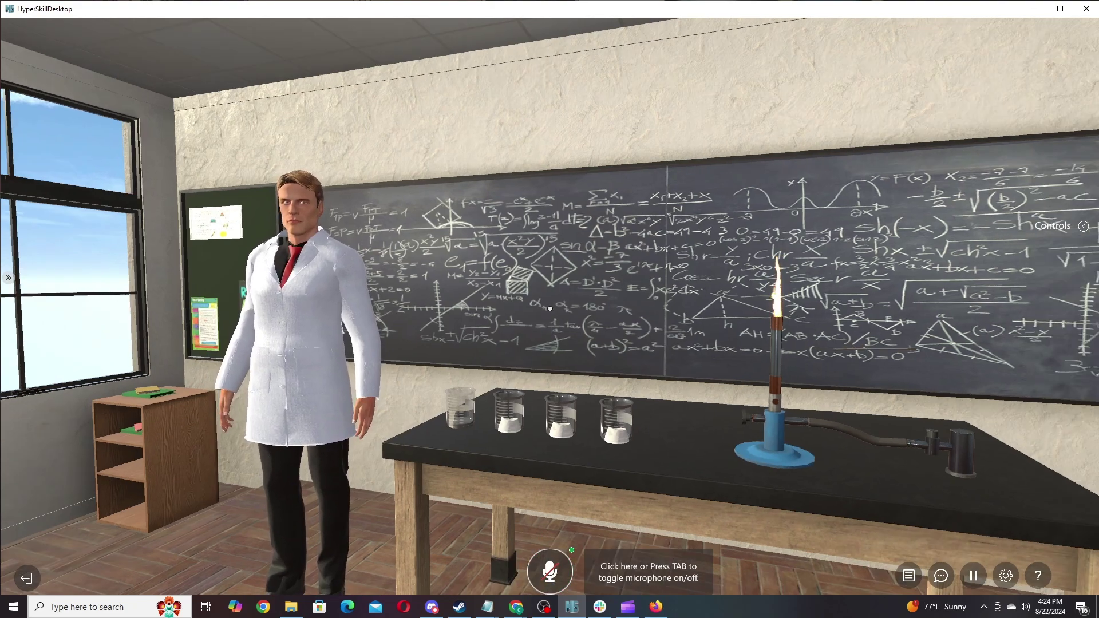
drag(550, 309, 790, 440)
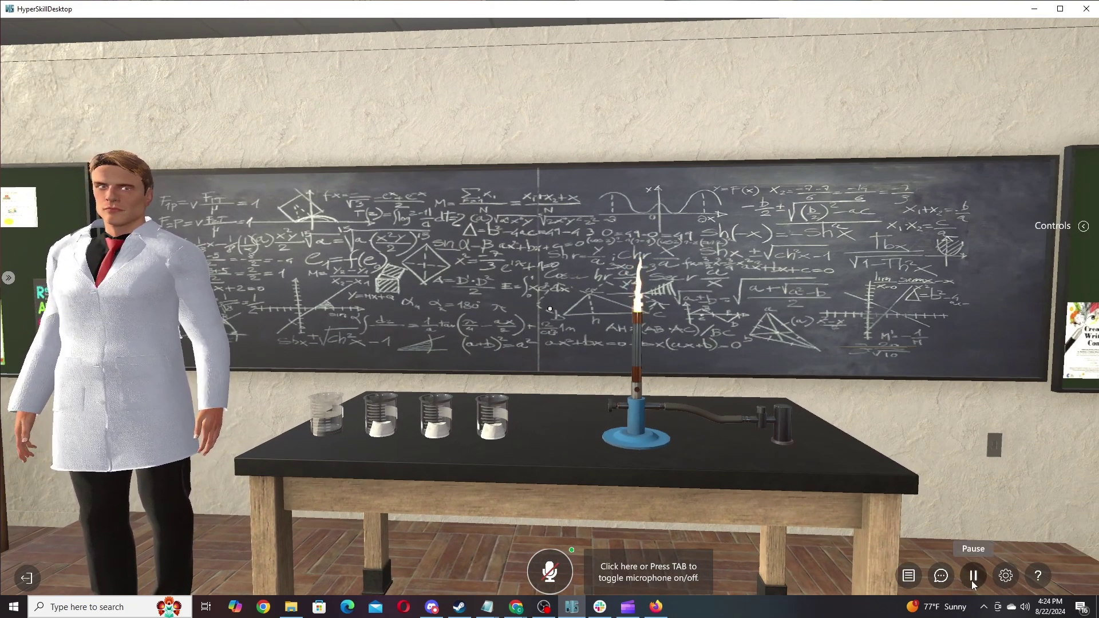
click(27, 578)
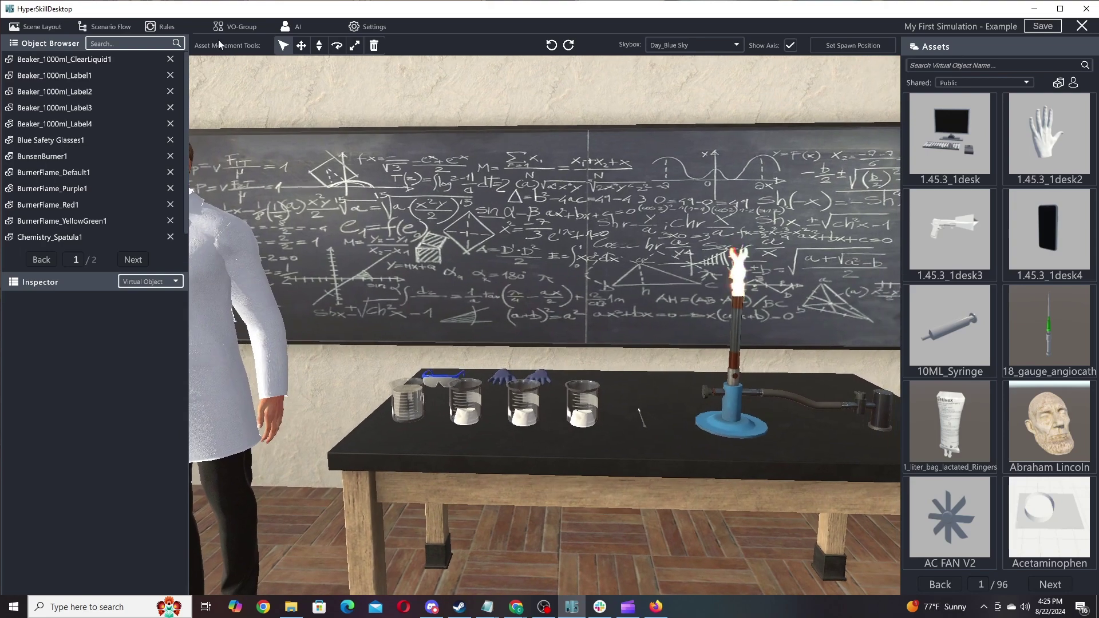
- Open the scenario flow and examine the states from Gather Sample through Burn Sample to Clean the Spatula
click(106, 27)
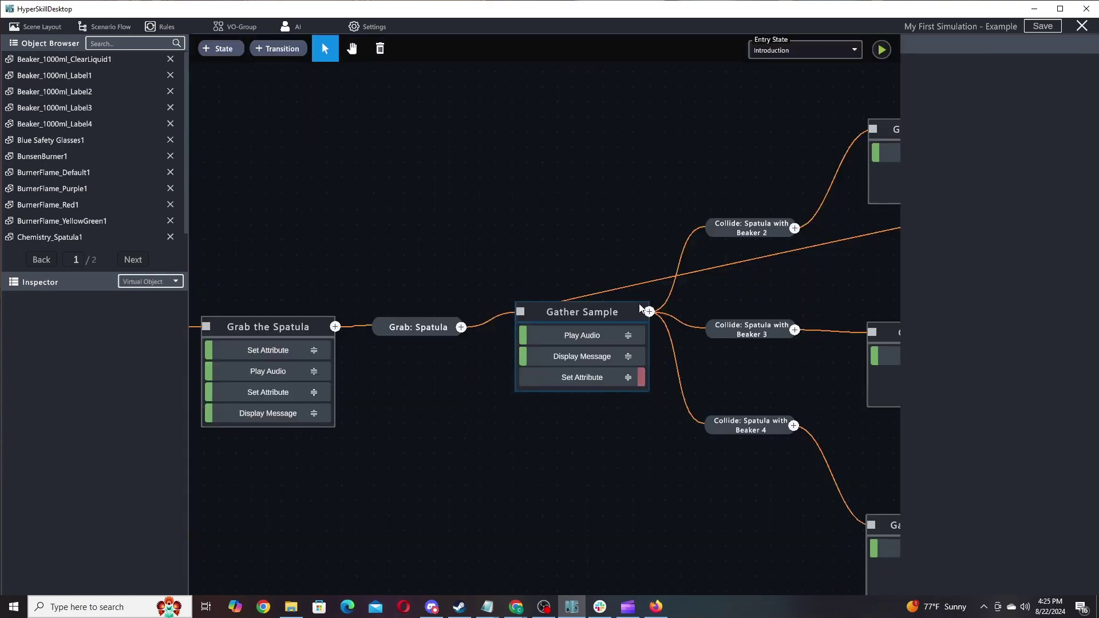
scroll(426, 298, down, 1)
drag(425, 297, 218, 318)
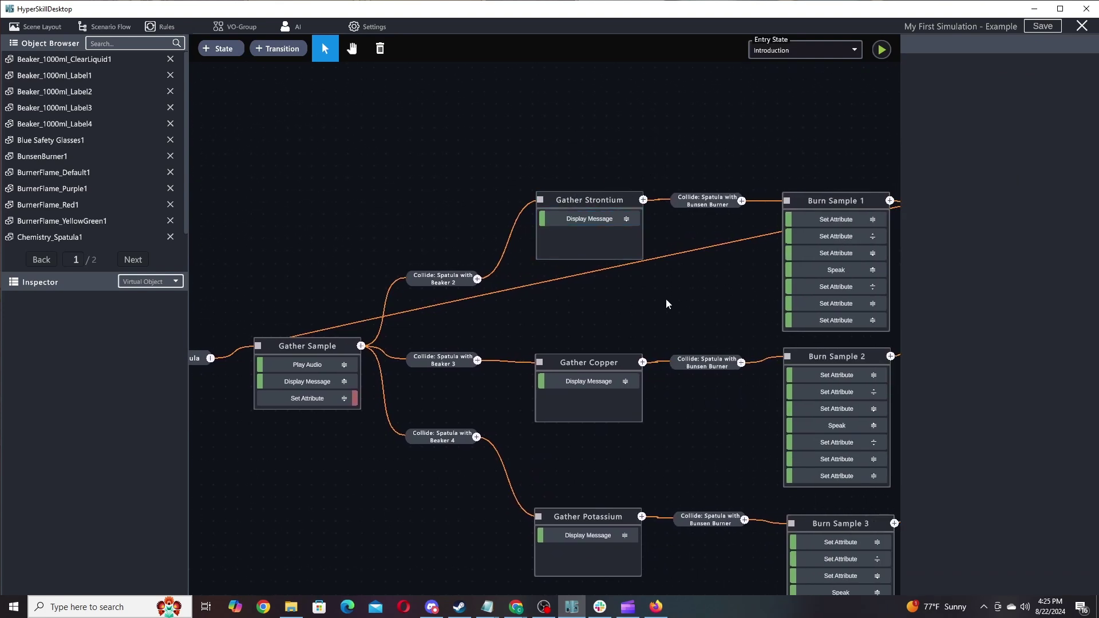
drag(650, 307, 515, 323)
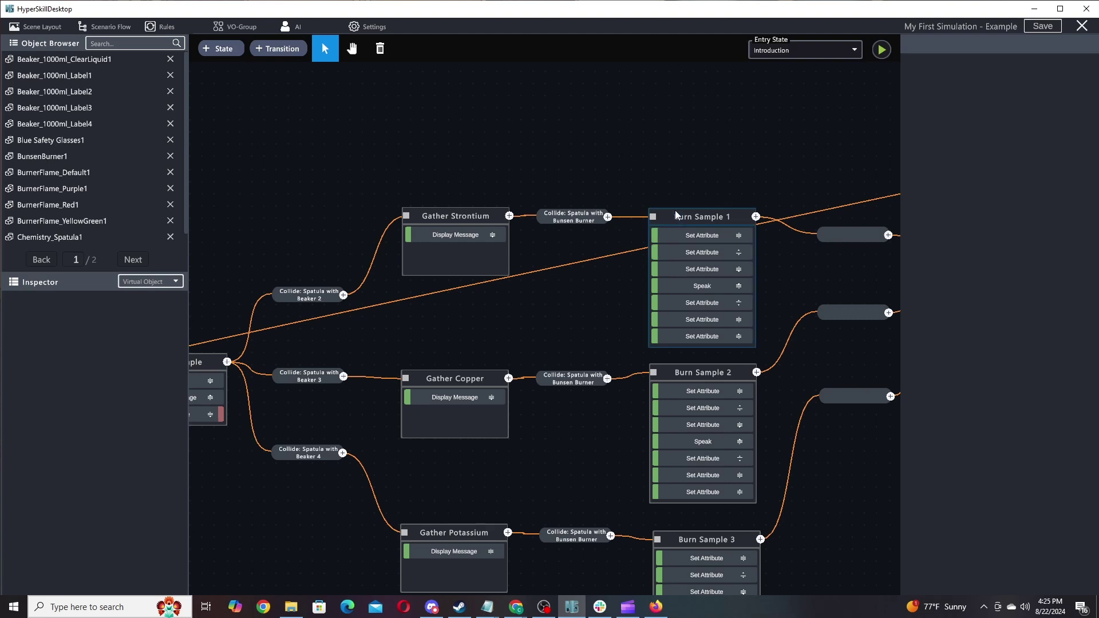
drag(585, 332, 279, 314)
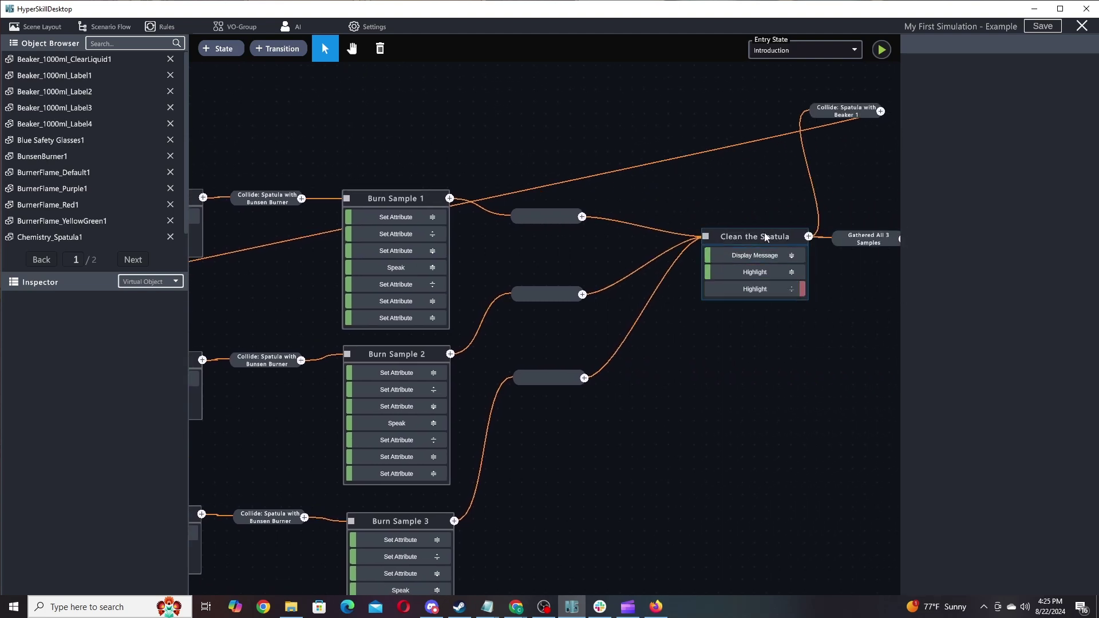
drag(599, 209, 705, 219)
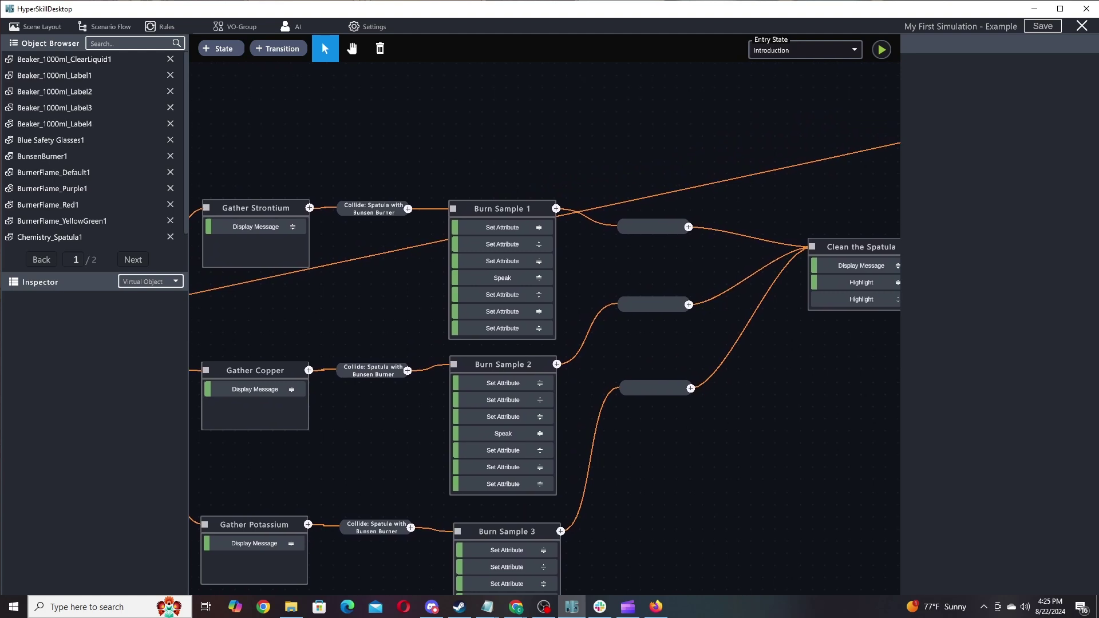
drag(804, 232, 796, 230)
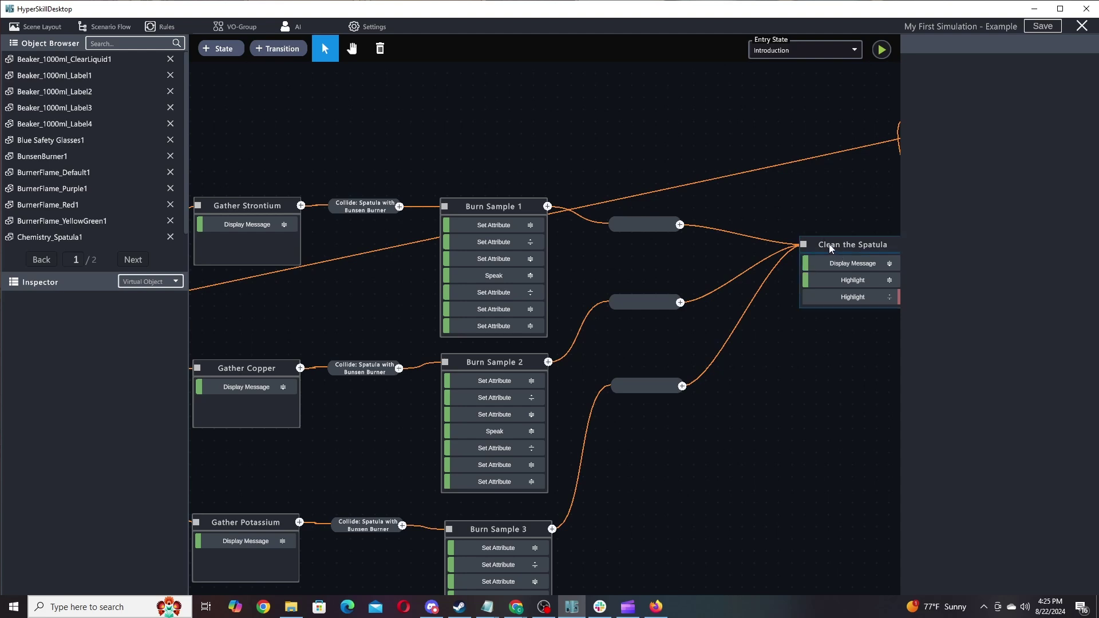
right_click(830, 247)
click(783, 201)
drag(783, 201, 979, 190)
- Add a transition from the Gather Strontium state back to Gather Sample and place its node above Gather Strontium
drag(435, 240, 596, 291)
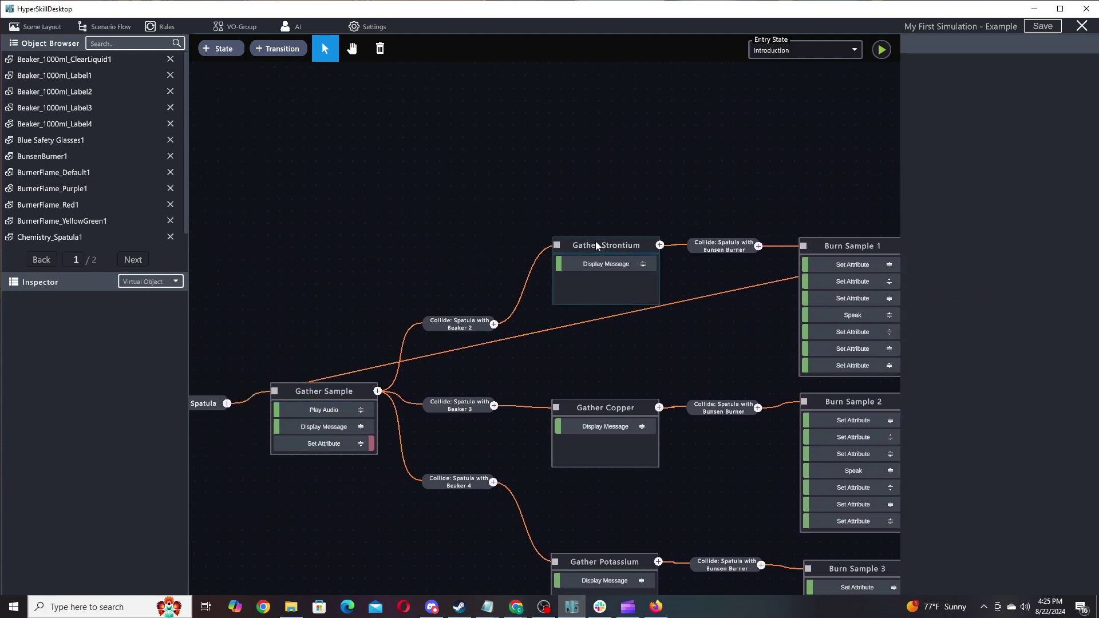
drag(488, 244, 380, 278)
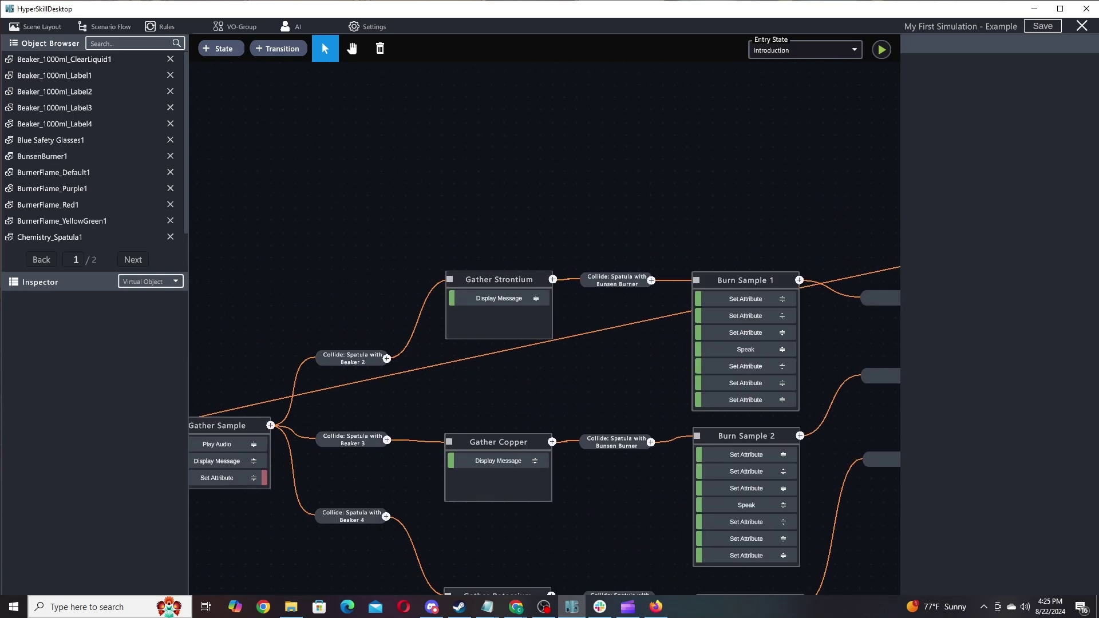
right_click(524, 278)
click(566, 327)
click(231, 424)
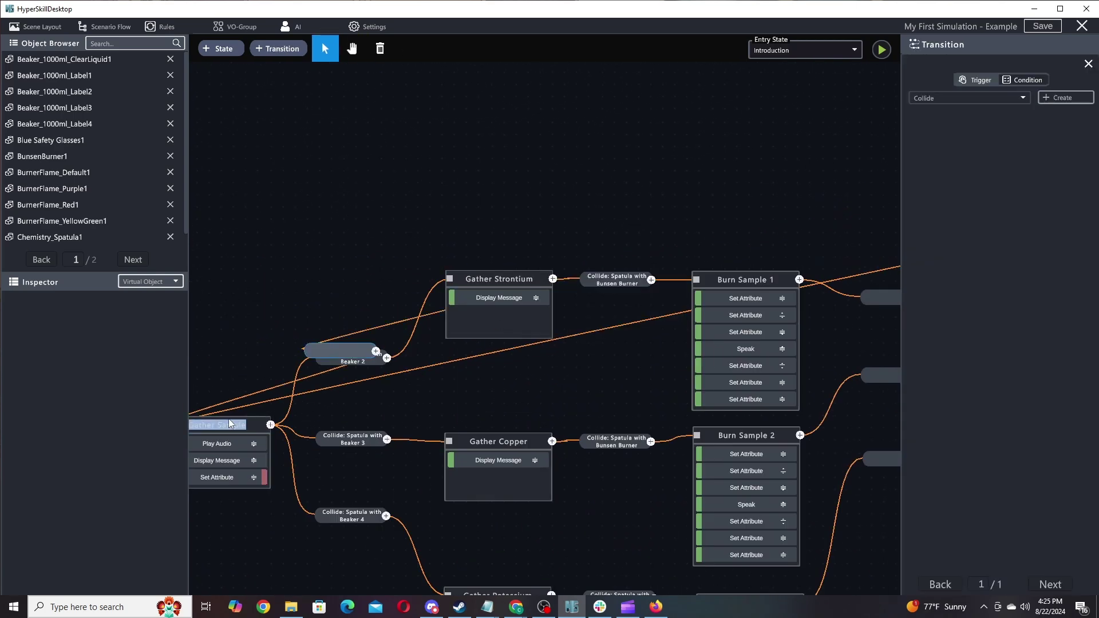
drag(338, 351, 622, 188)
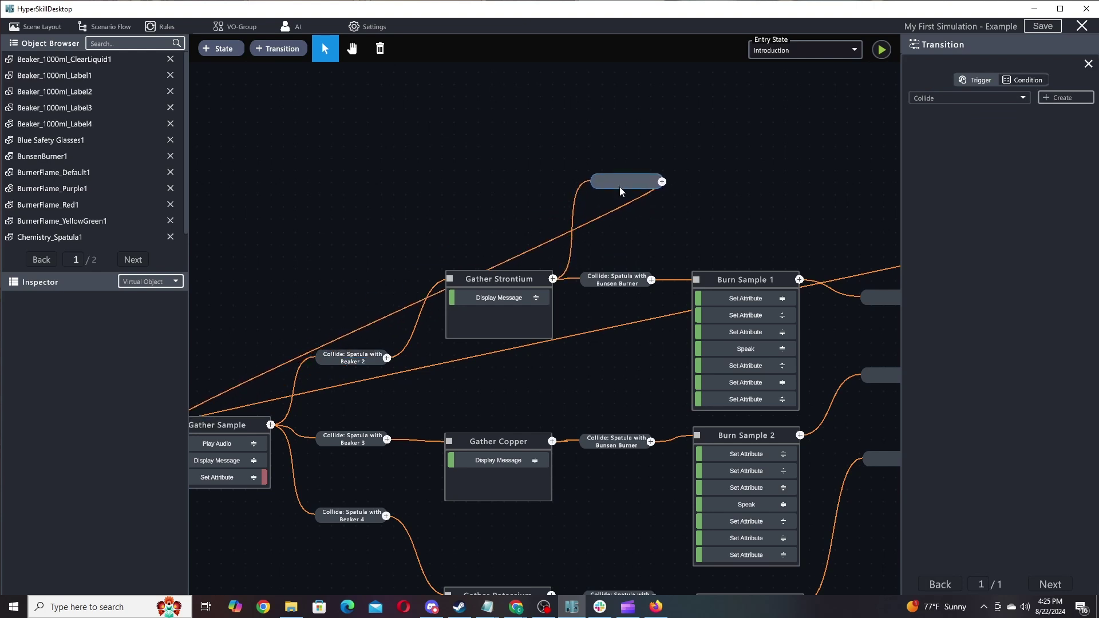
- Delete the unlabelled transition above the Gather Strontium state
right_click(620, 184)
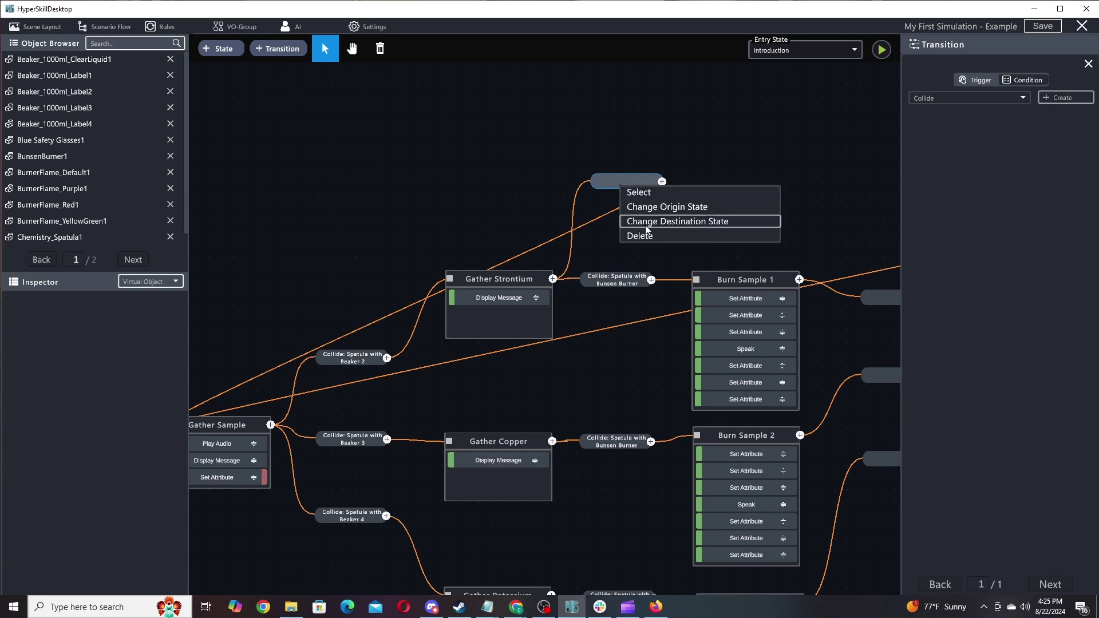
click(654, 236)
- Add a Speak action on entering the Introduction state and place it directly after its Display Message action
scroll(805, 186, left, 15)
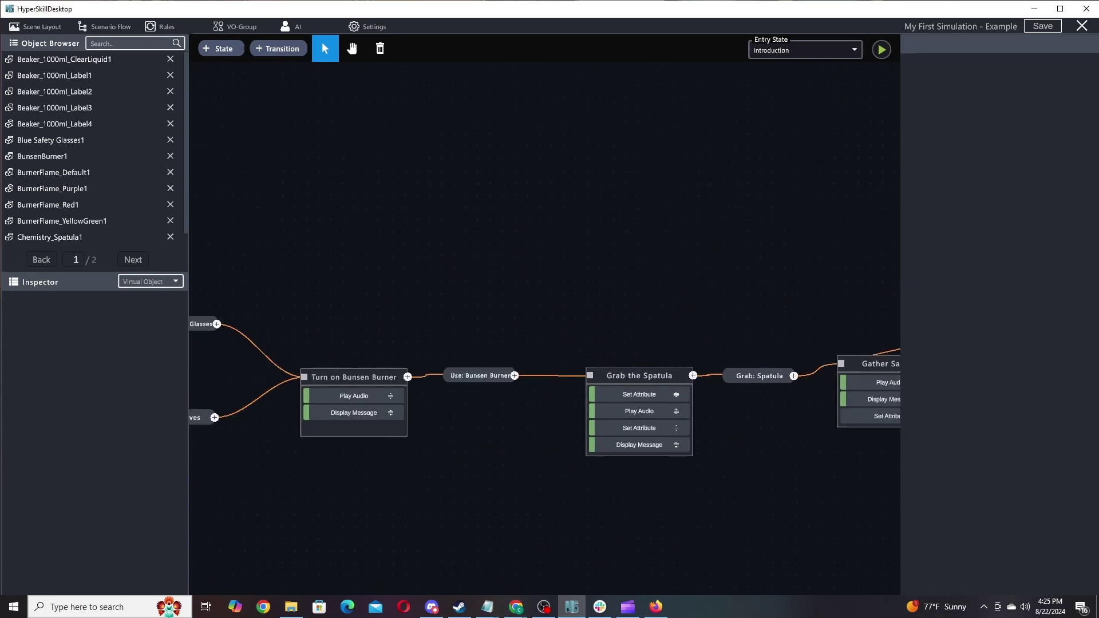
scroll(537, 240, right, 6)
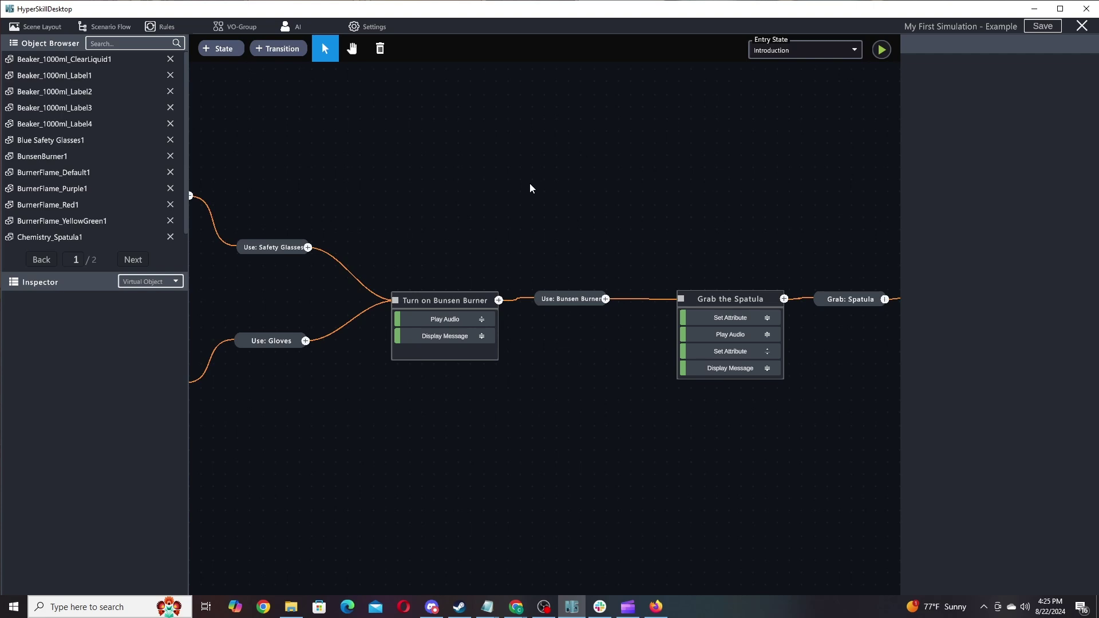
drag(507, 183, 902, 215)
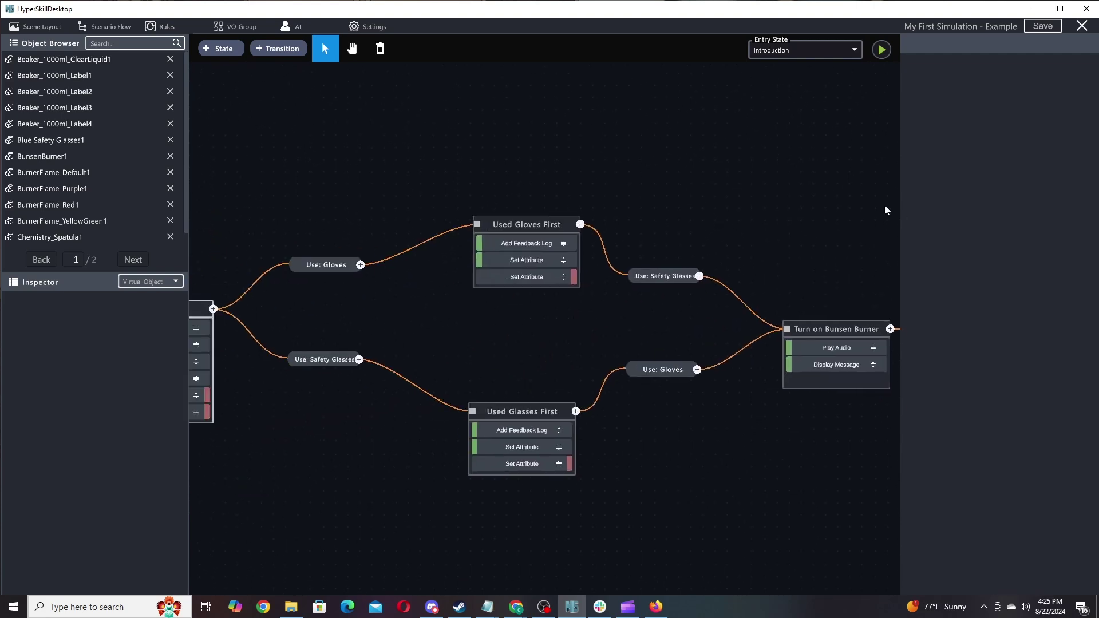
drag(324, 207, 642, 155)
double_click(451, 255)
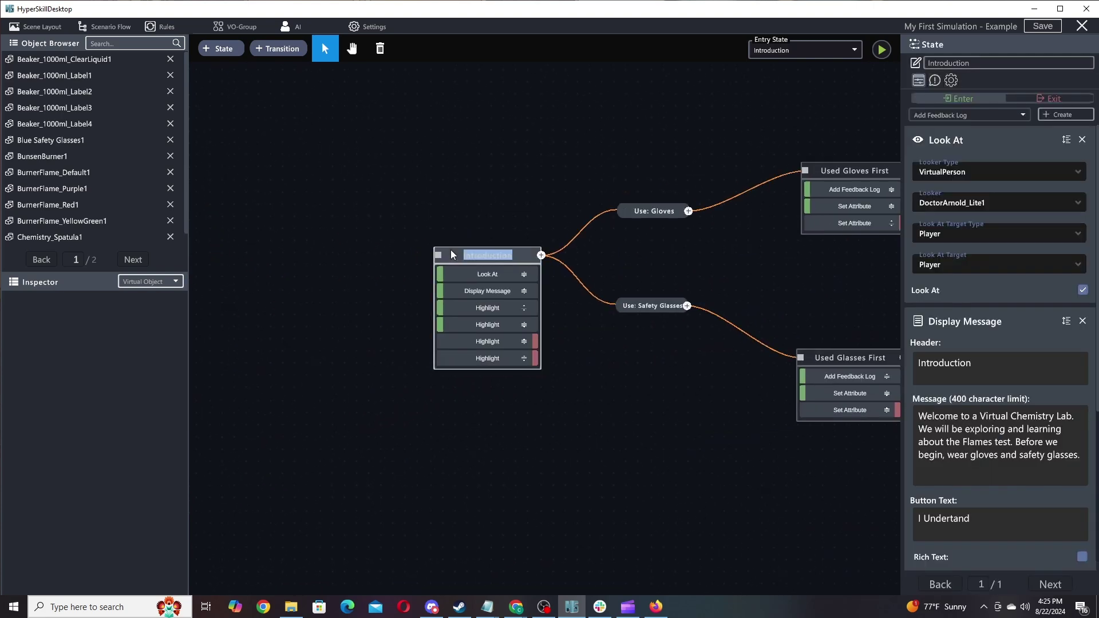
scroll(1002, 367, down, 5)
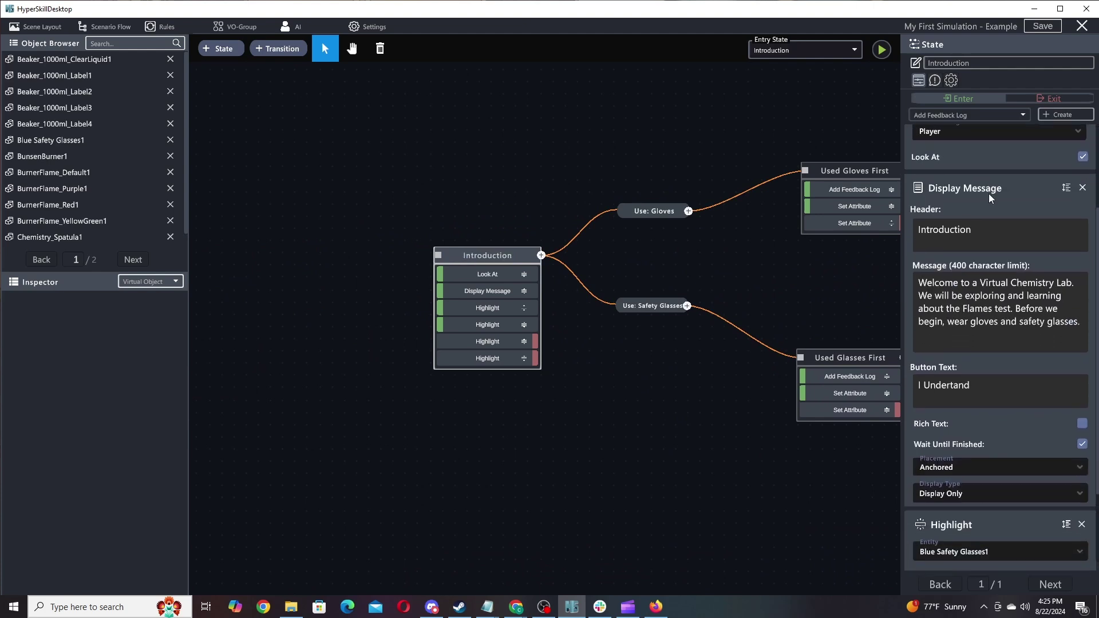
click(968, 114)
scroll(969, 163, down, 5)
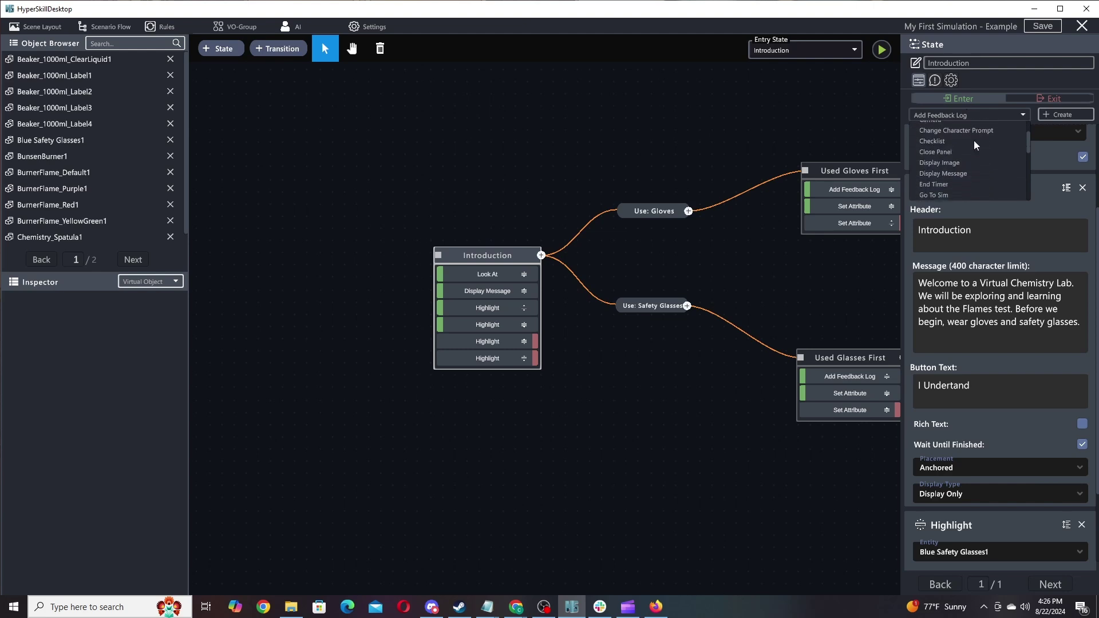
scroll(949, 178, down, 4)
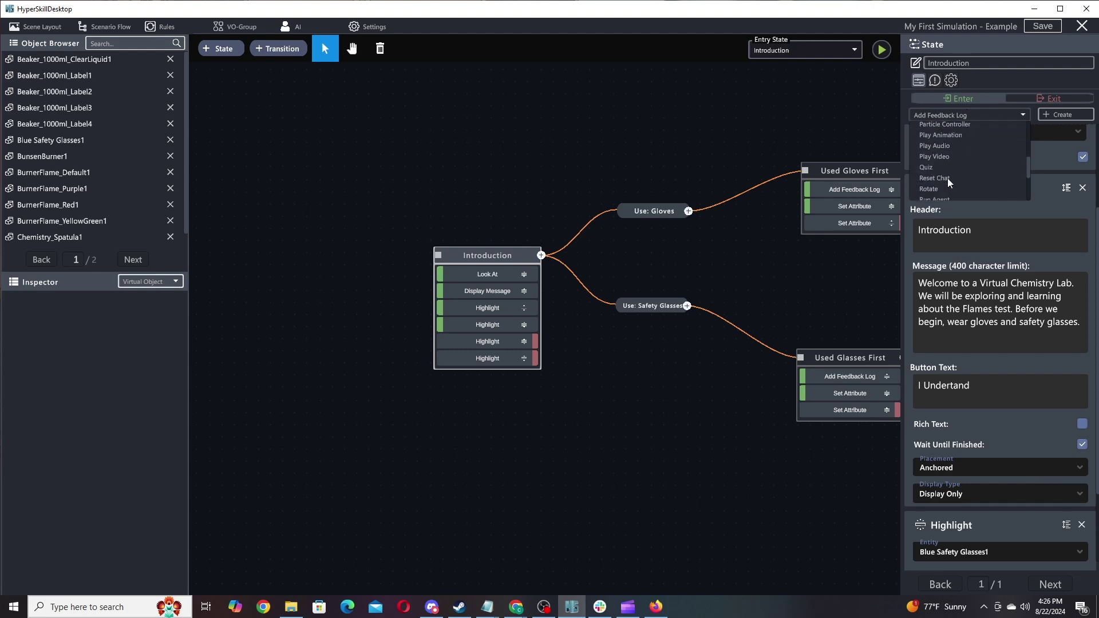
click(928, 184)
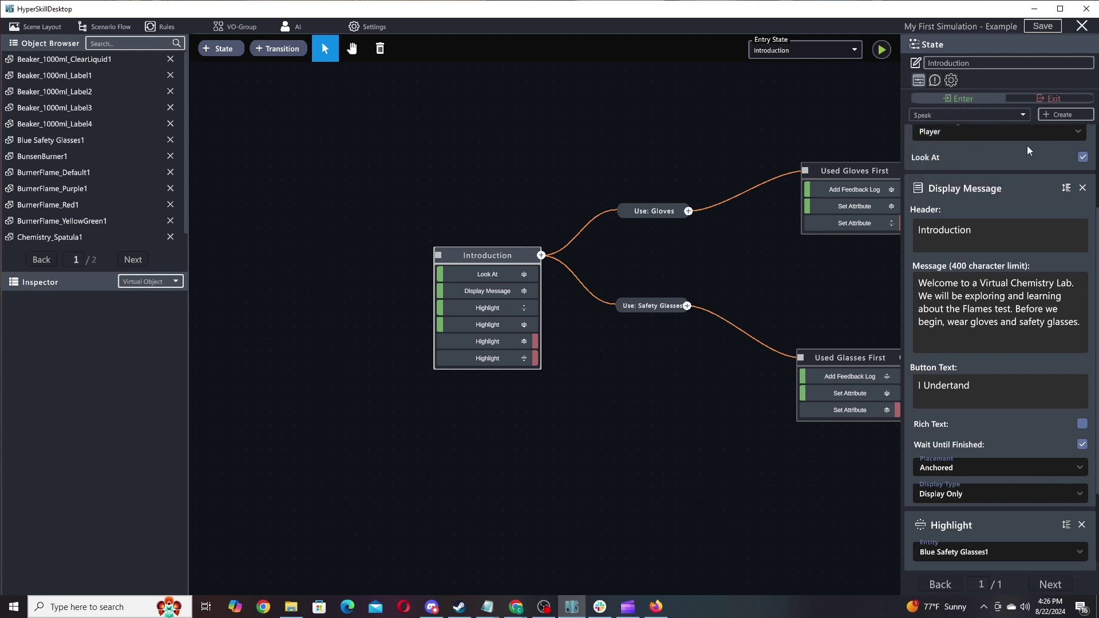
click(1057, 116)
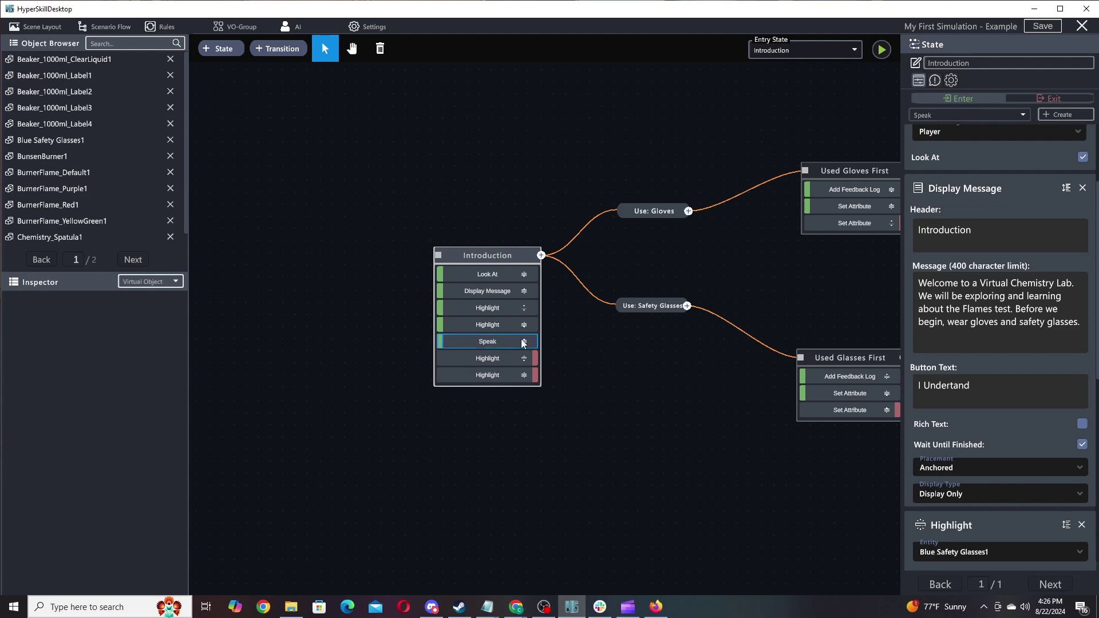
drag(527, 344, 523, 307)
- Copy the Display Message's welcome text into the message of the Introduction state's Speak action
triple_click(979, 298)
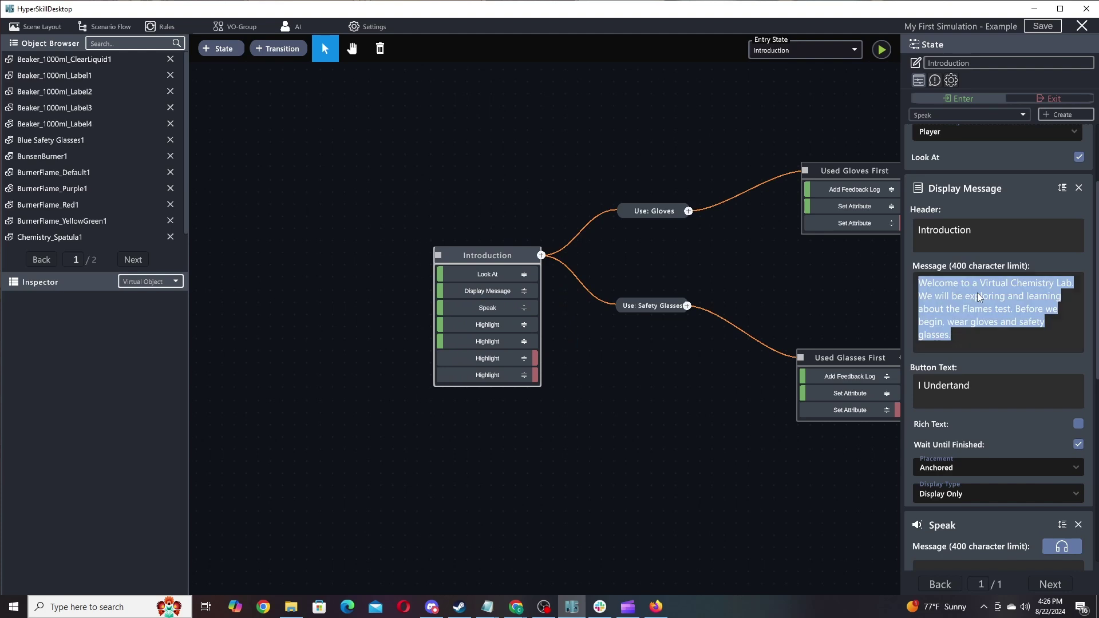
key(ctrl+c)
scroll(996, 437, down, 5)
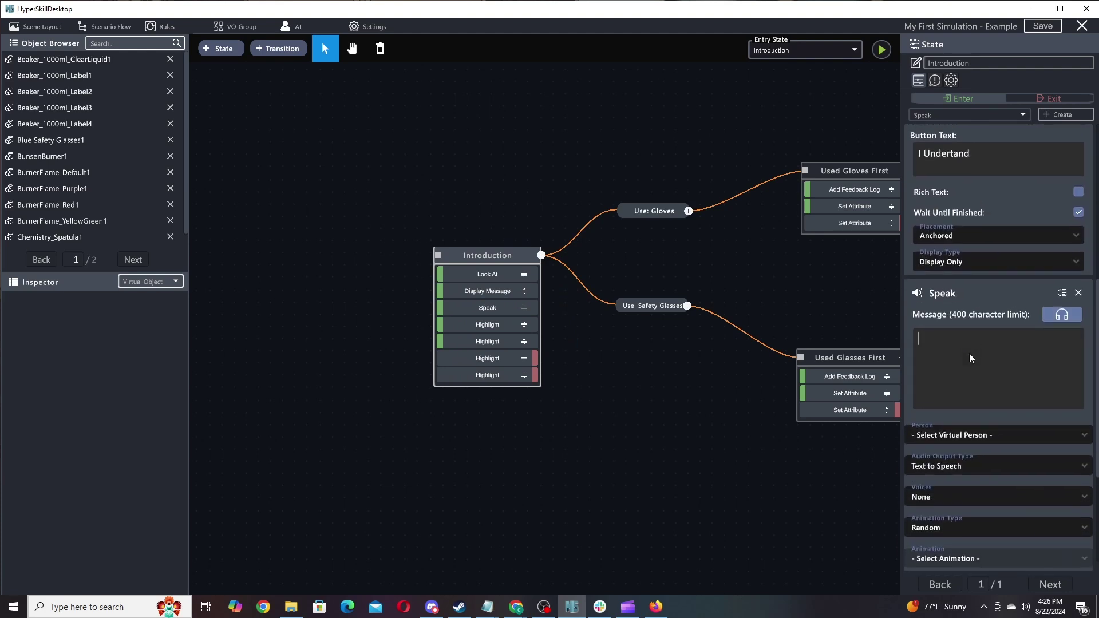
click(999, 337)
key(ctrl+v)
- Set the Speak action's person to DoctorArnold_Lite1 and its voice to Justin
click(973, 416)
click(959, 438)
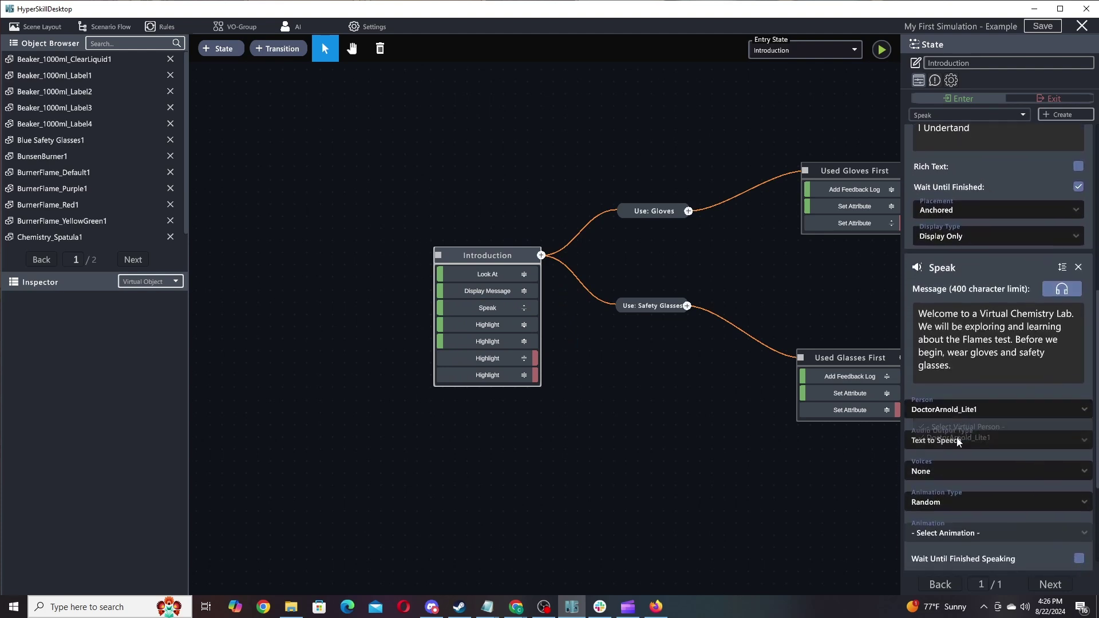
click(939, 473)
click(942, 510)
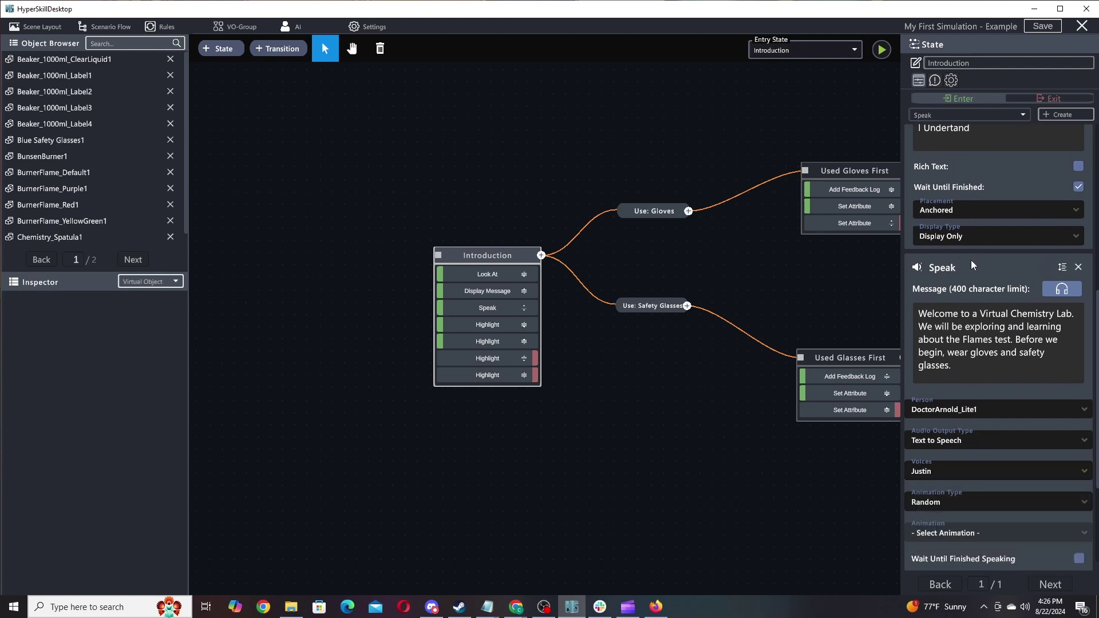
- Remove the Display Message action from the Introduction state
scroll(1068, 191, up, 5)
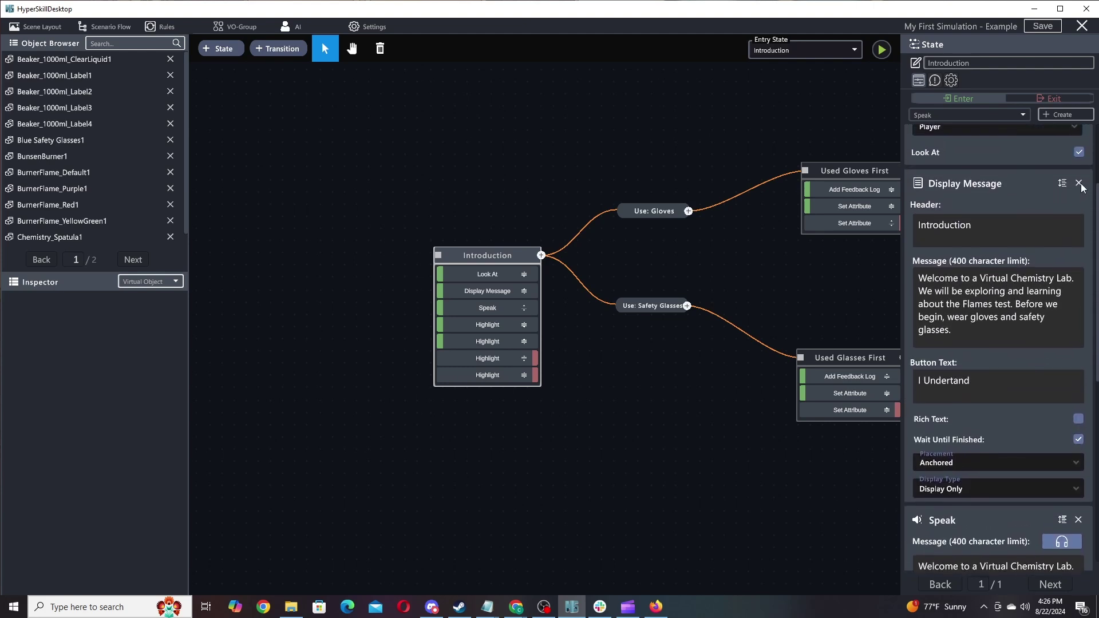
click(1077, 184)
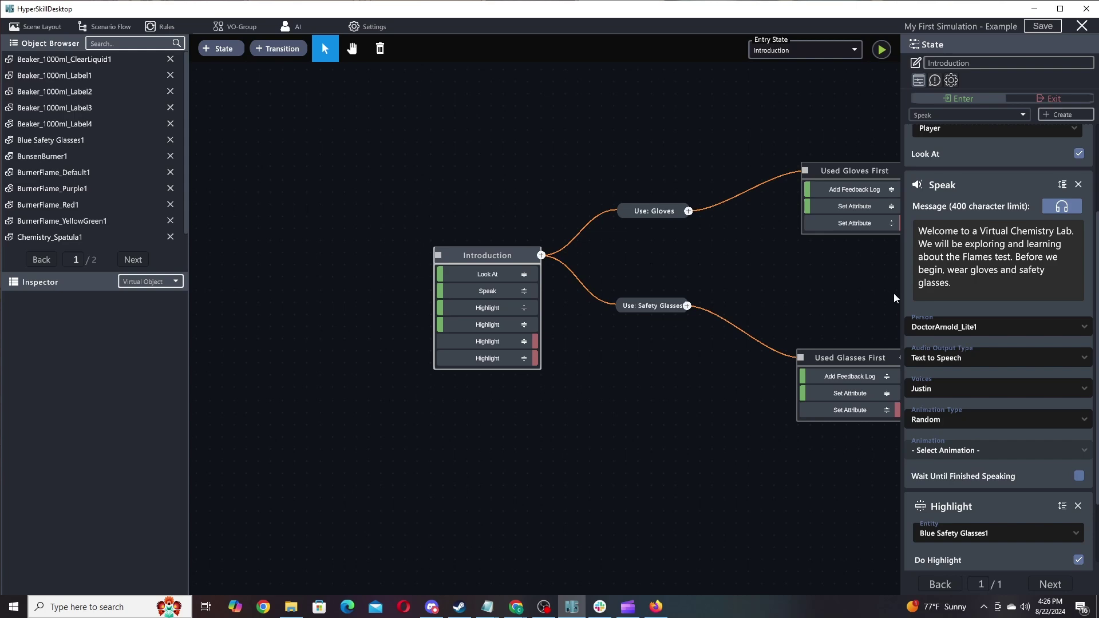
- Examine the Quiz state's settings and the feedback and message of the Got the Quiz Question Incorrect state
drag(864, 294, 304, 301)
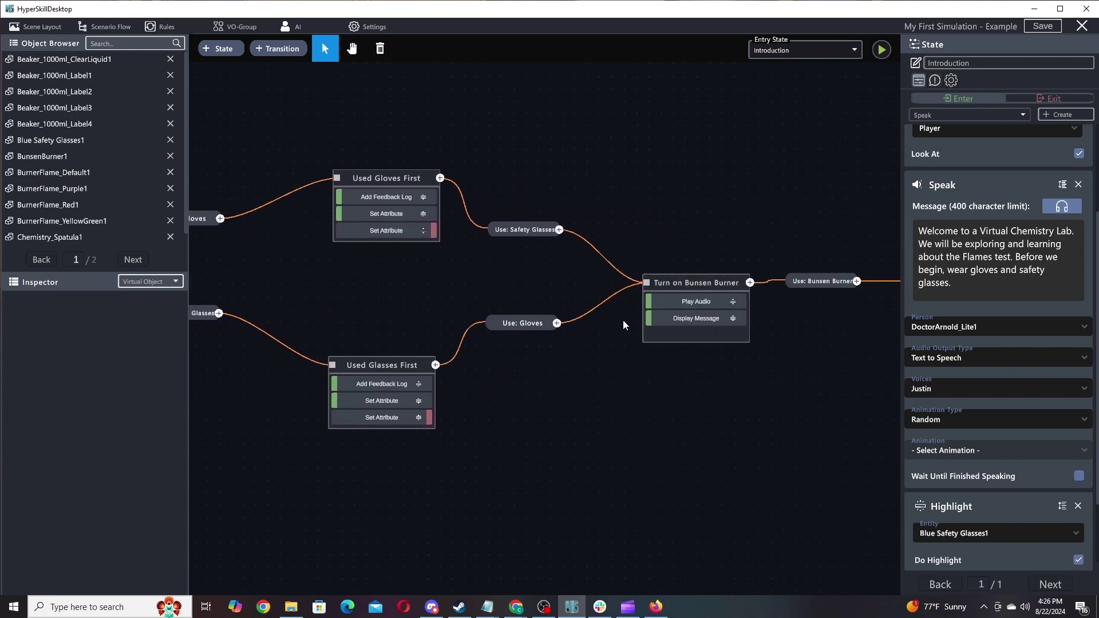
drag(732, 392, 433, 381)
drag(790, 375, 342, 373)
drag(822, 364, 311, 367)
drag(744, 346, 328, 387)
drag(789, 307, 534, 379)
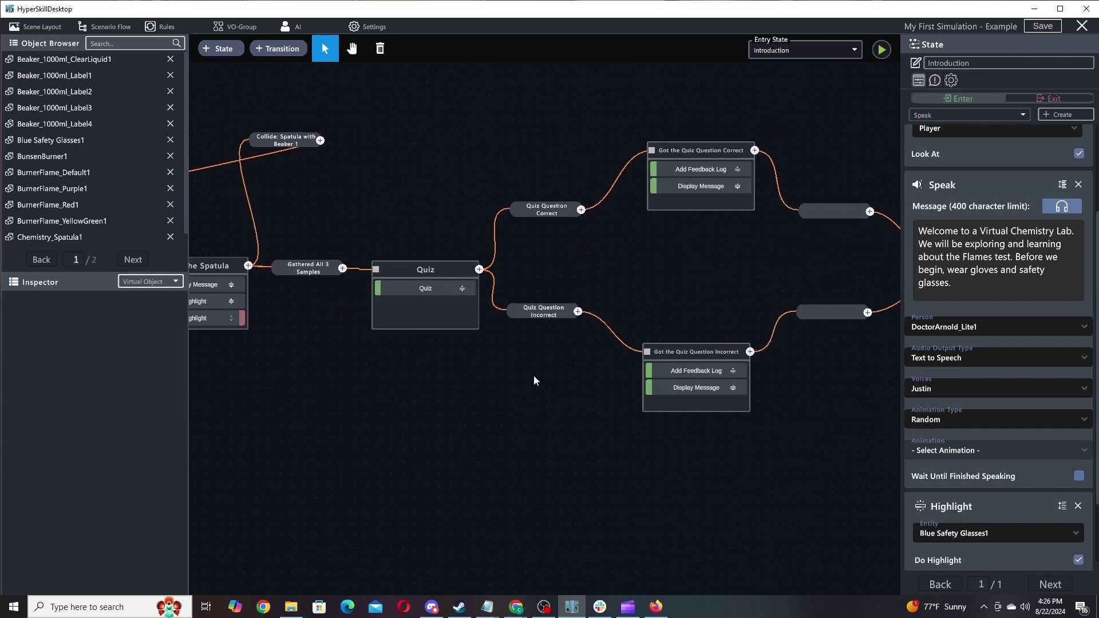
double_click(458, 268)
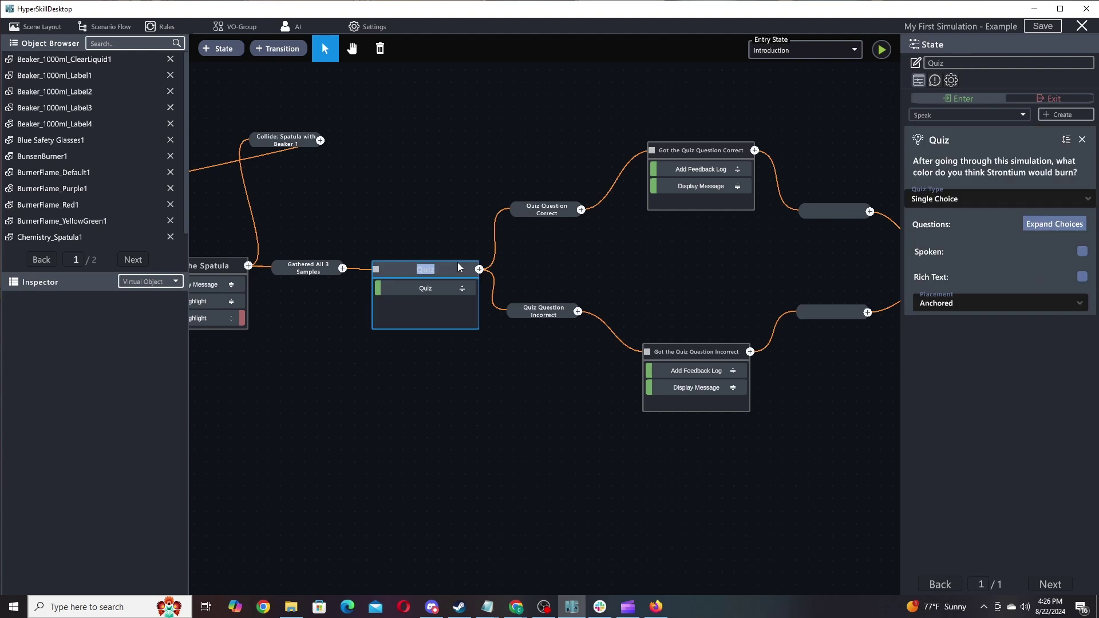
double_click(695, 352)
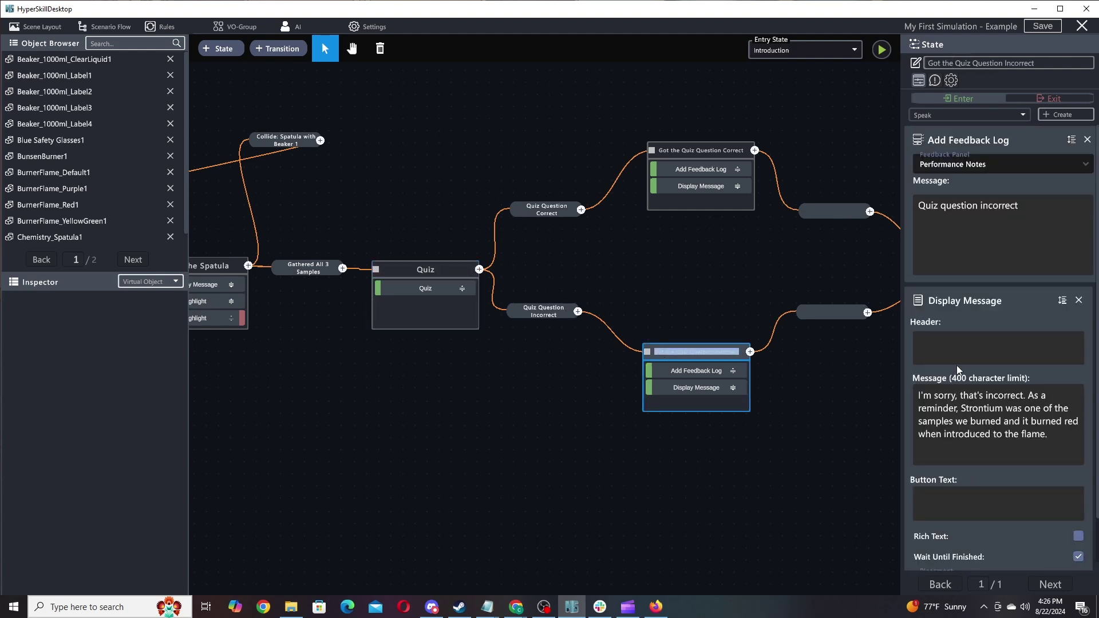
scroll(981, 315, down, 2)
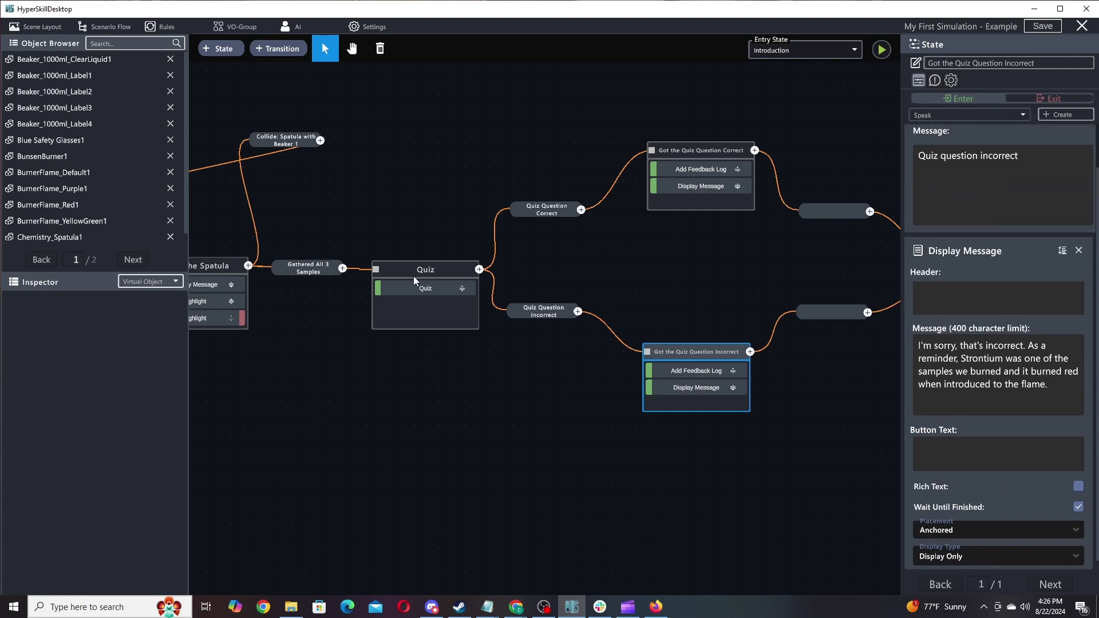
- Review the Quiz state's question and answer choices, then save and close the quiz dialog
double_click(415, 270)
click(1041, 228)
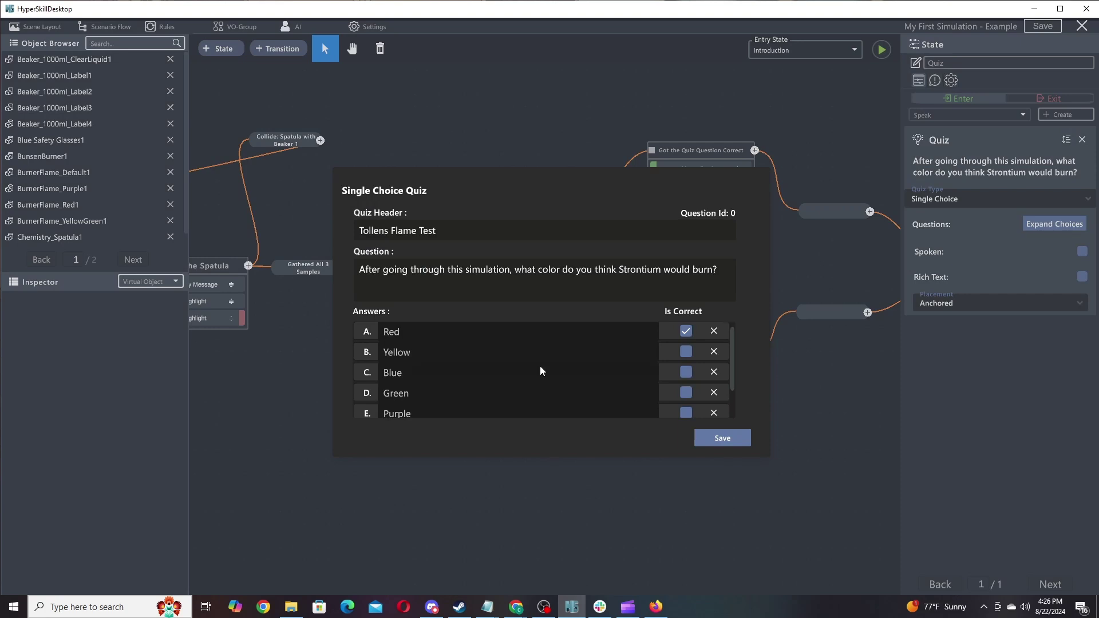
scroll(518, 381, down, 1)
click(735, 441)
- Add a new state below the Got the Quiz Question Incorrect state
right_click(526, 369)
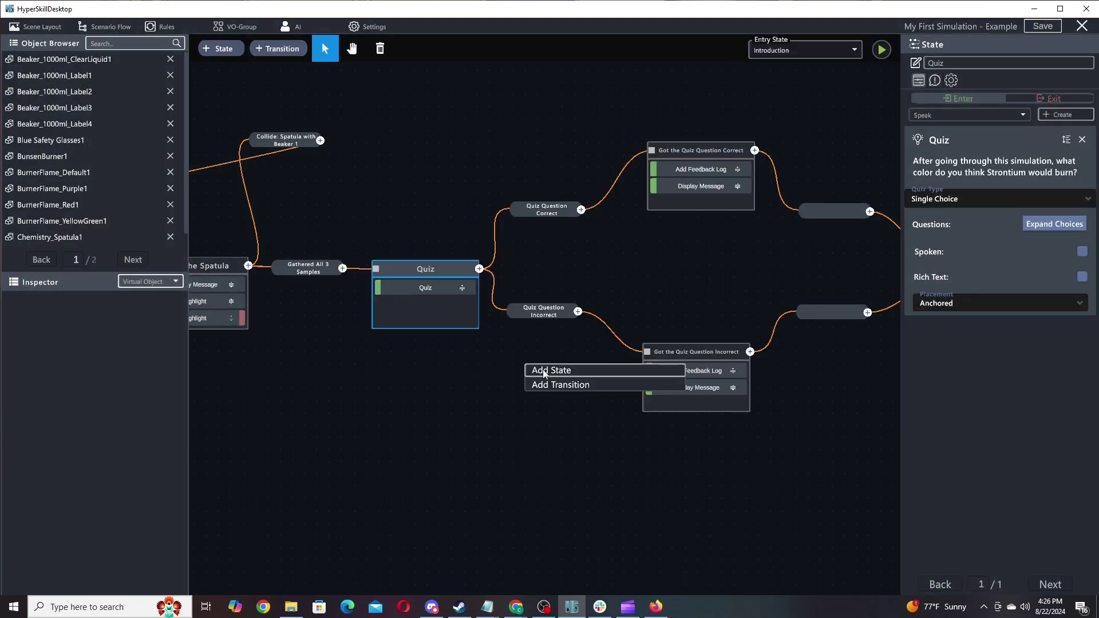
click(553, 372)
click(646, 429)
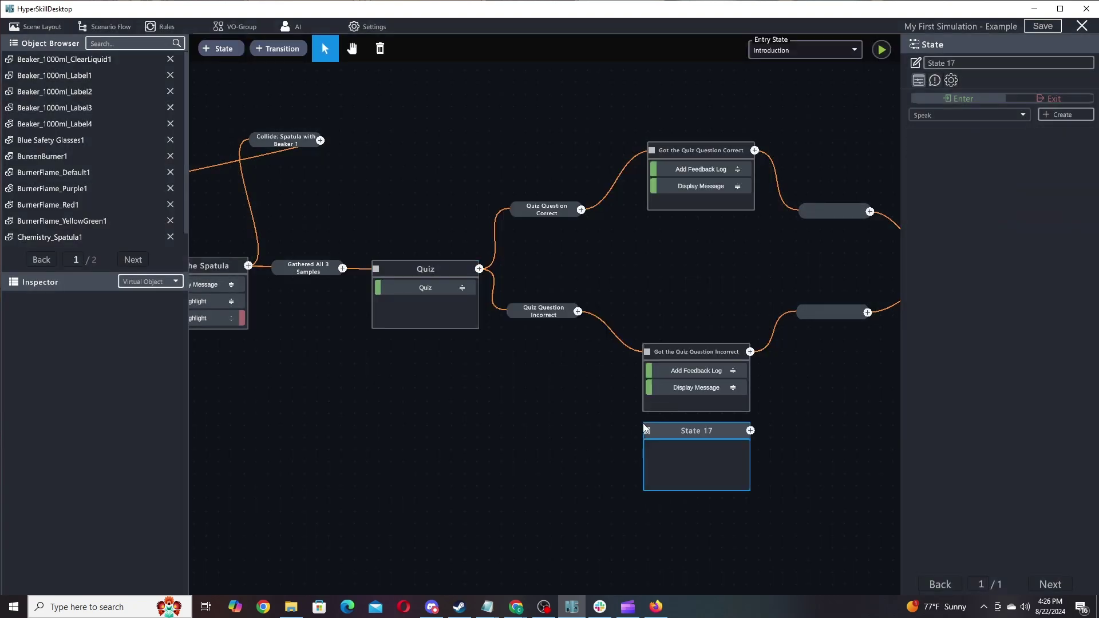
- Add a transition from the Quiz state to State 17 and place its node below the Quiz Question Incorrect transition
right_click(462, 272)
click(511, 322)
click(743, 430)
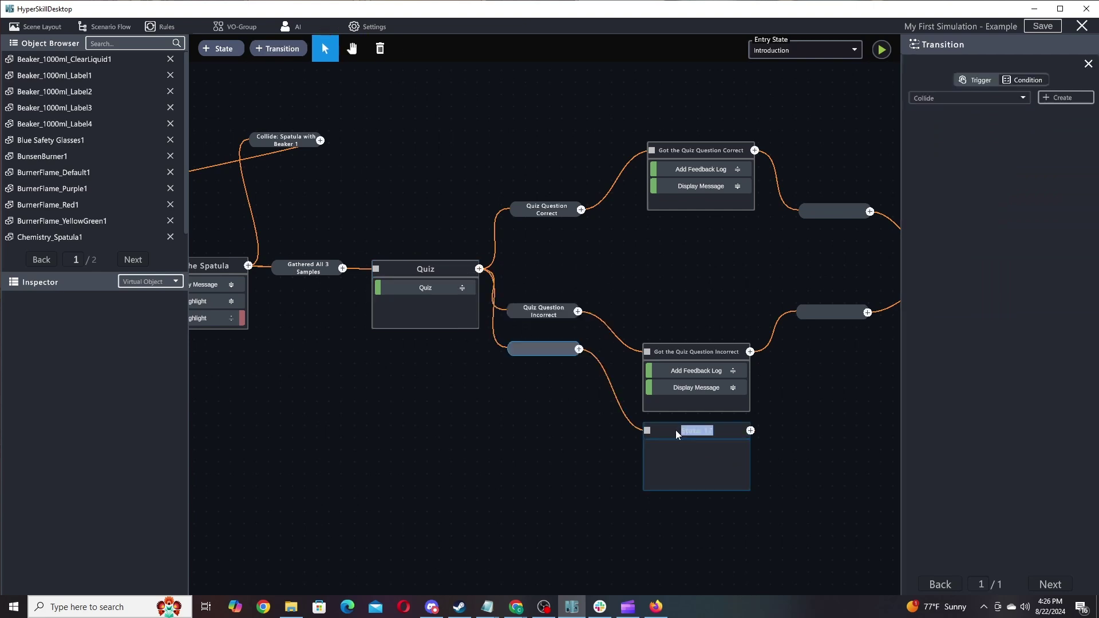
click(544, 361)
- Add a simulation condition to the new transition with entity type Question, entity Question 0, attribute Selected and operator EqualTo
click(1017, 82)
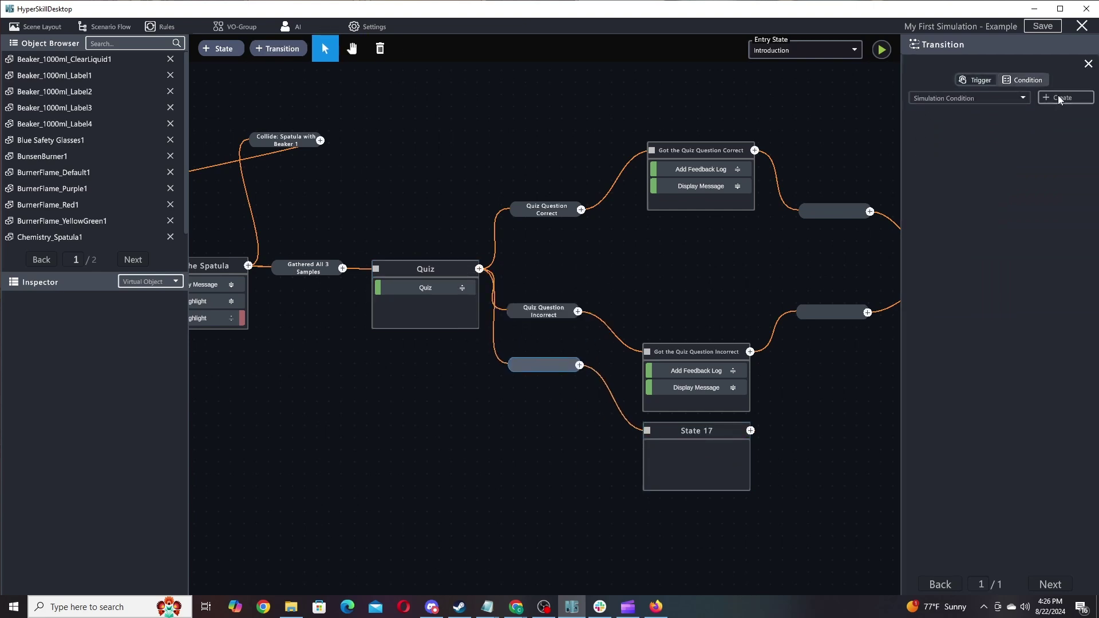
click(1058, 96)
click(982, 181)
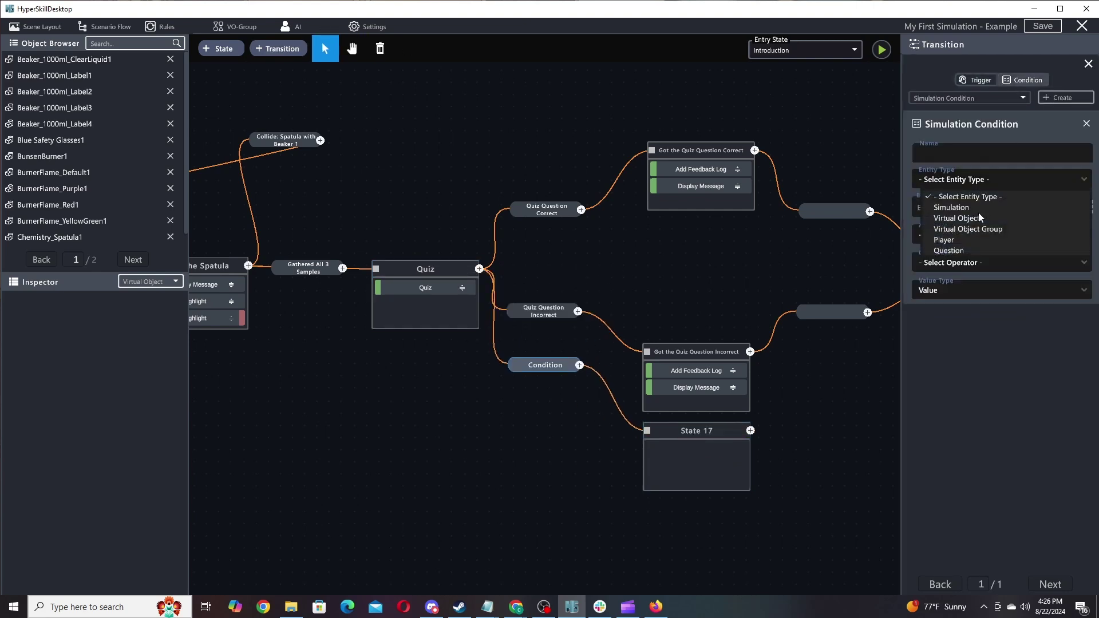
click(968, 251)
click(1010, 234)
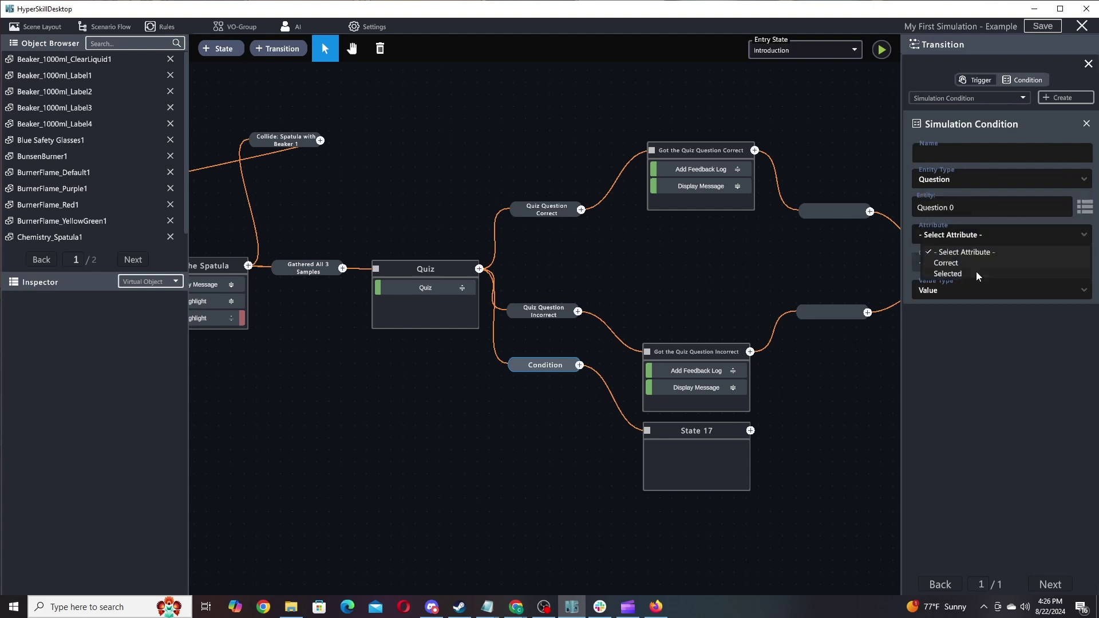
click(977, 272)
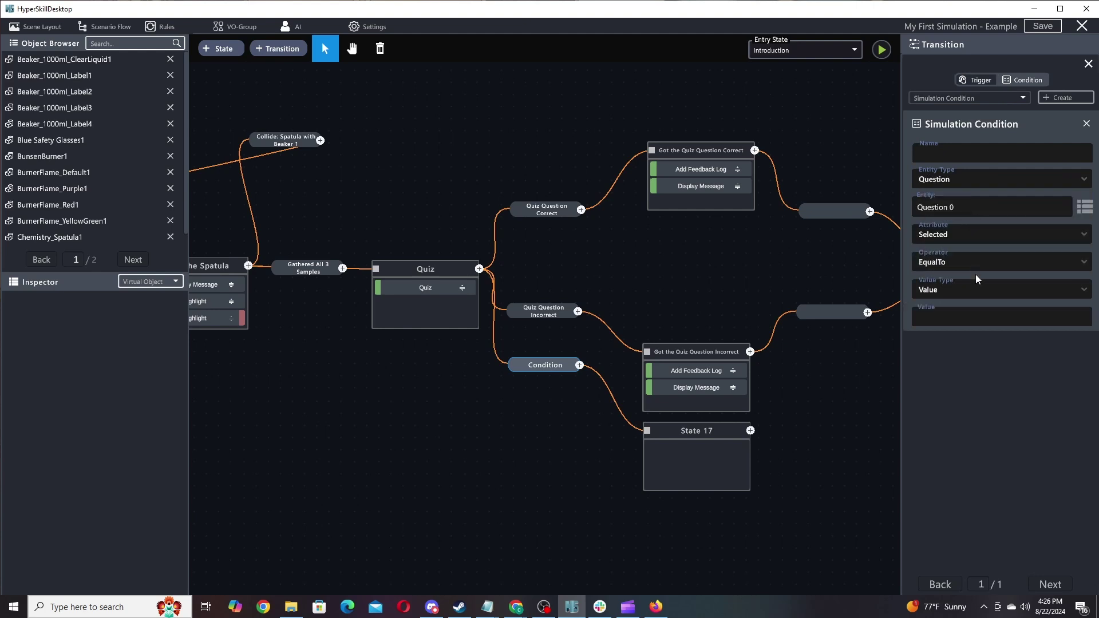
- Check the answer letters in the Quiz state's choices and set the transition condition's value to D
click(414, 276)
click(1037, 225)
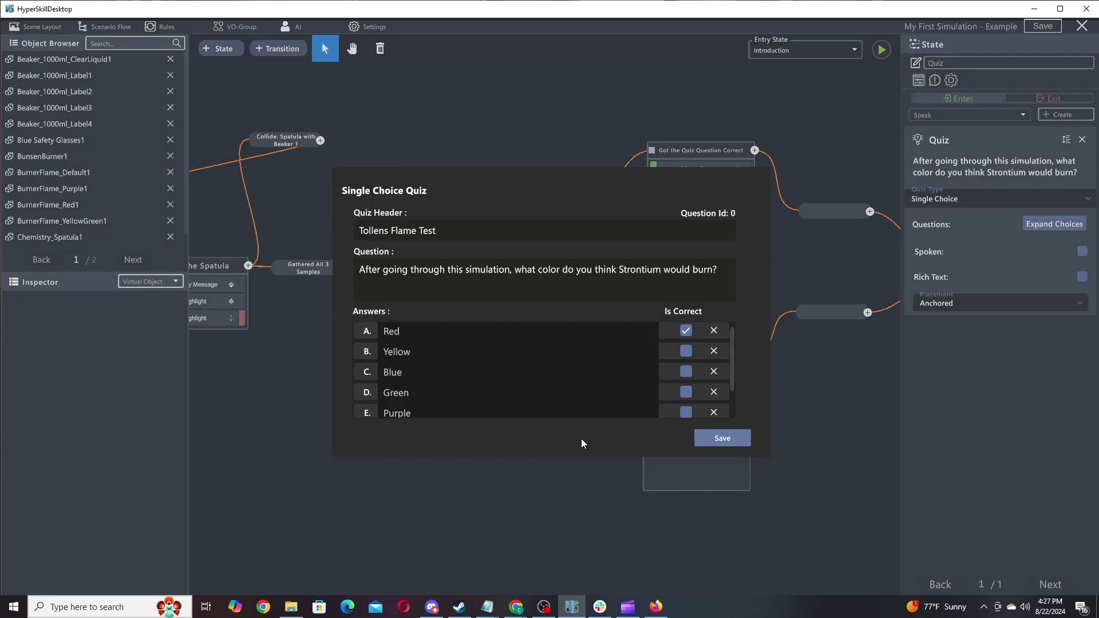
click(705, 439)
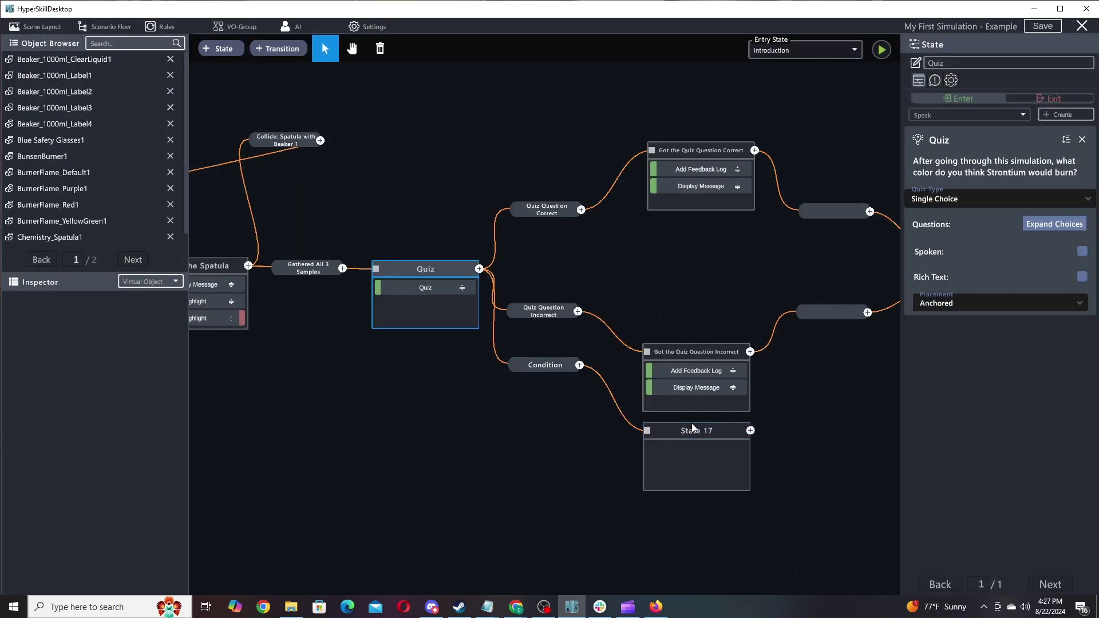
click(546, 371)
click(940, 318)
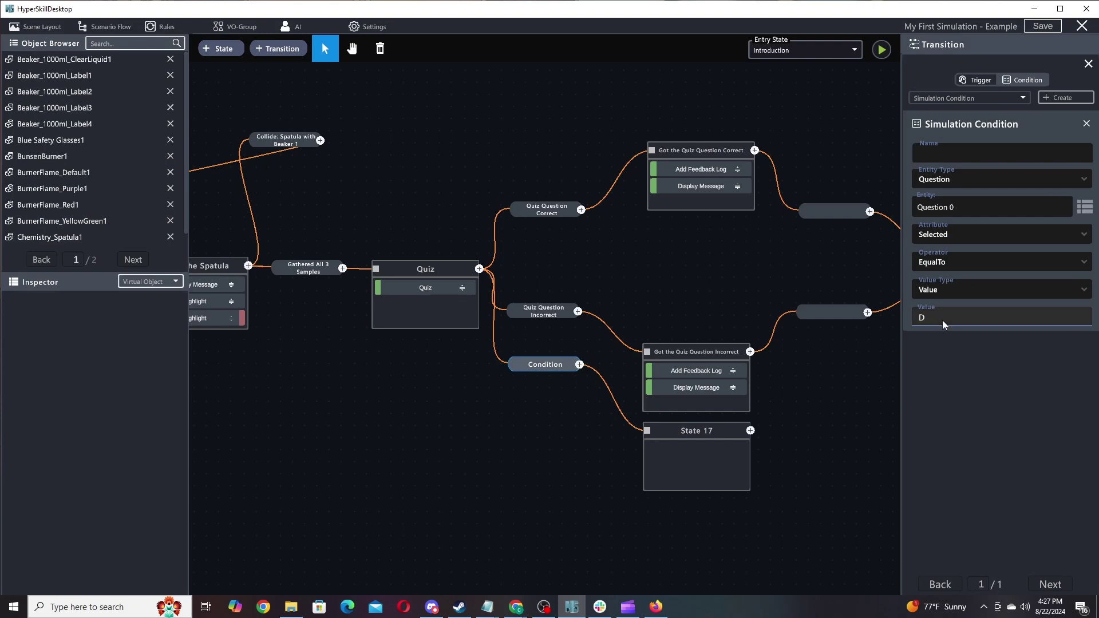
- Rename State 17 as Selected Green
double_click(678, 433)
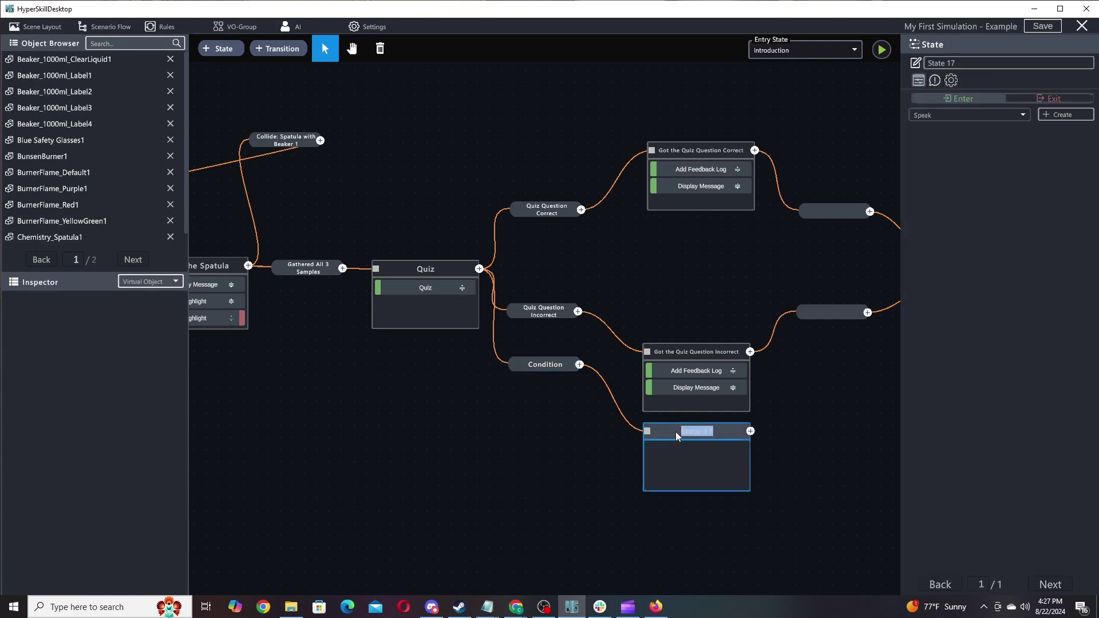
click(553, 369)
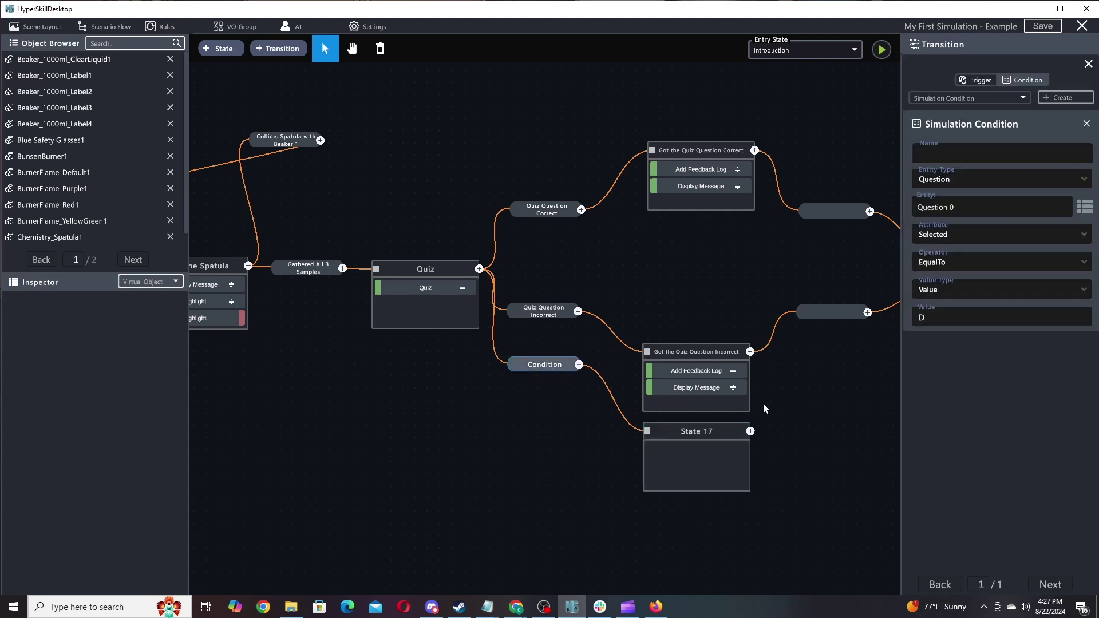
double_click(671, 431)
text(Selected)
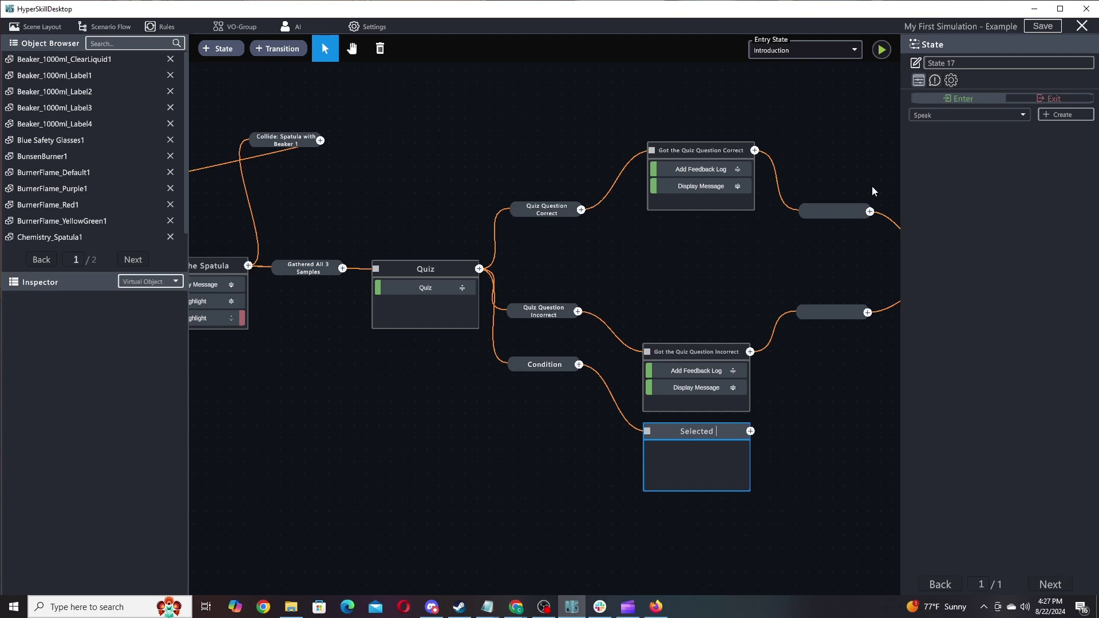
text( Green)
- Copy the Got the Quiz Question Incorrect state and place the copy below the Selected Green state
right_click(689, 350)
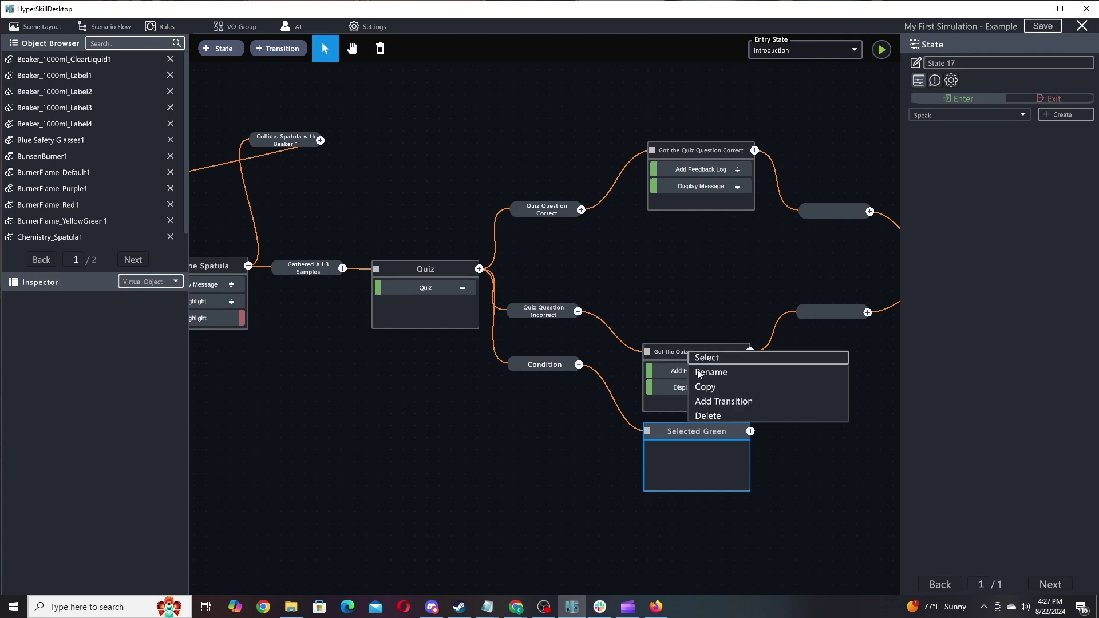
click(720, 388)
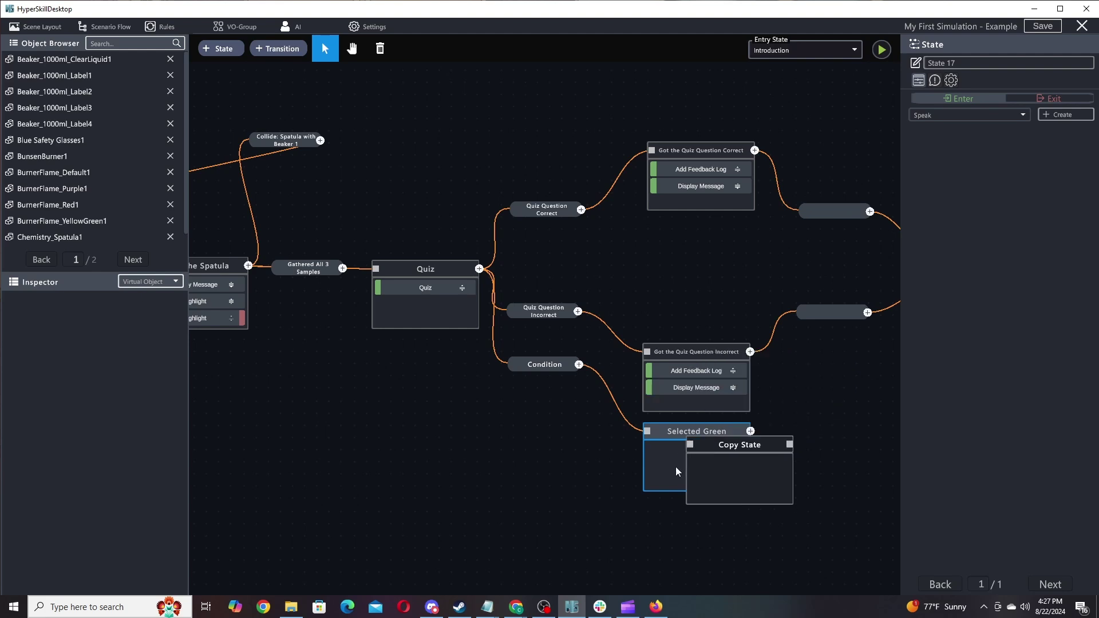
right_click(561, 361)
- Change the Condition transition's destination to the copied Incorrect state and delete the empty Selected Green state
click(547, 365)
right_click(546, 364)
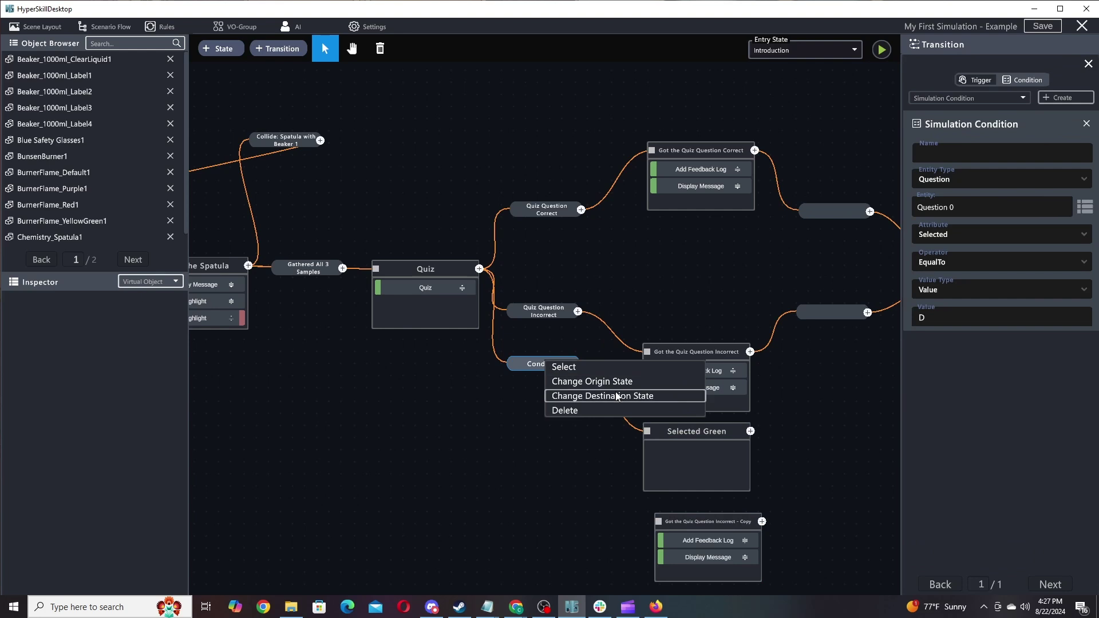
click(601, 395)
click(685, 522)
right_click(691, 433)
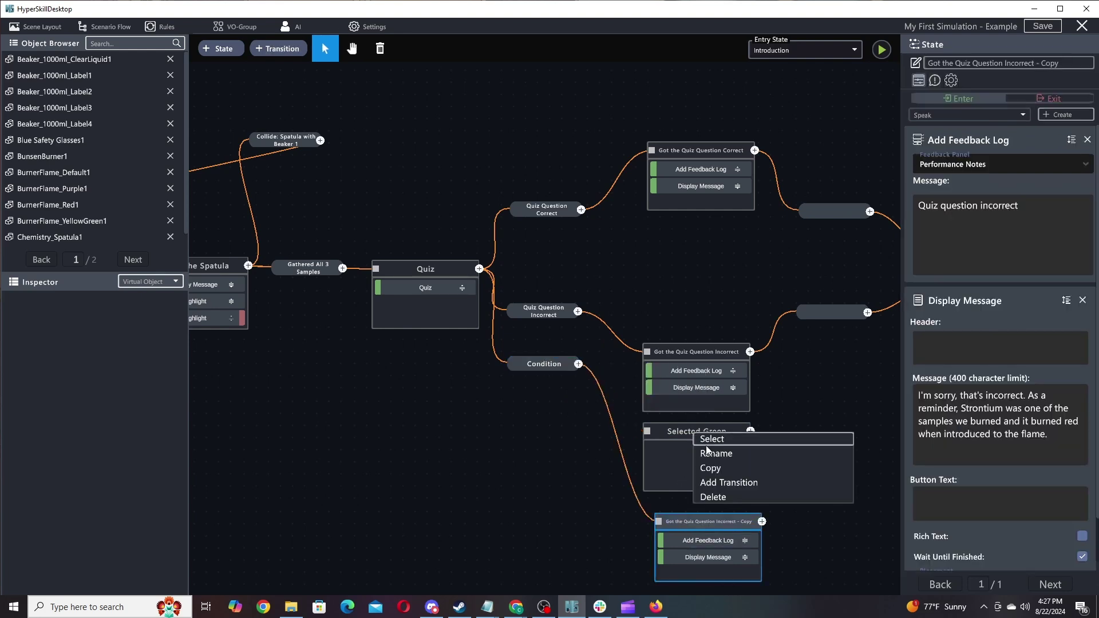
click(712, 498)
- Rename the copied state as Selected Green and move it directly below the Got the Quiz Question Incorrect state
click(694, 528)
text(Selected Green)
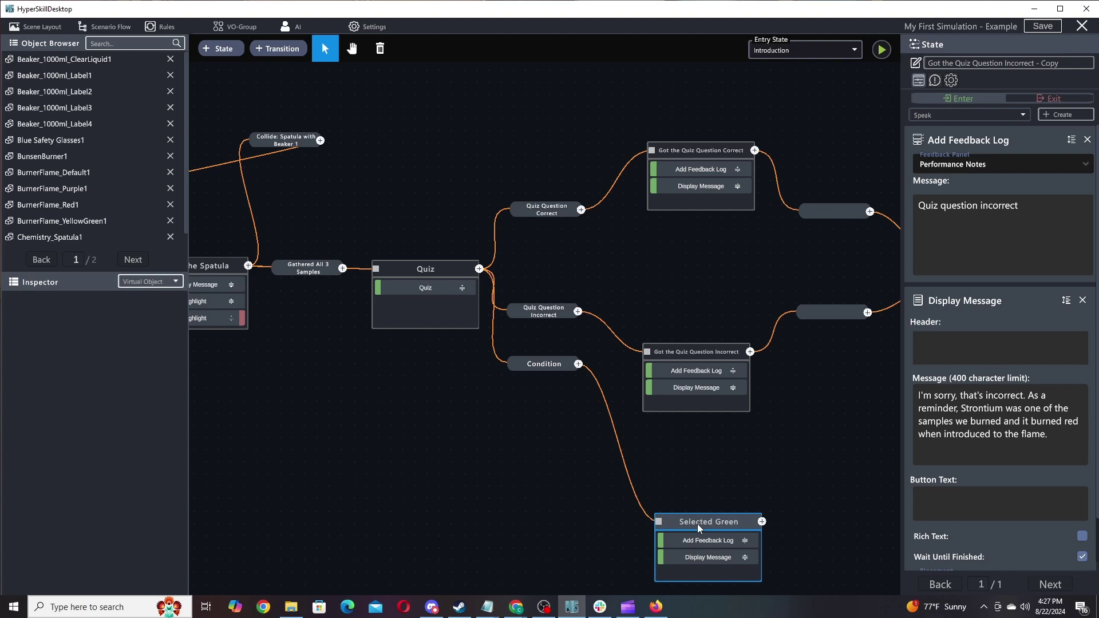
drag(698, 528, 681, 443)
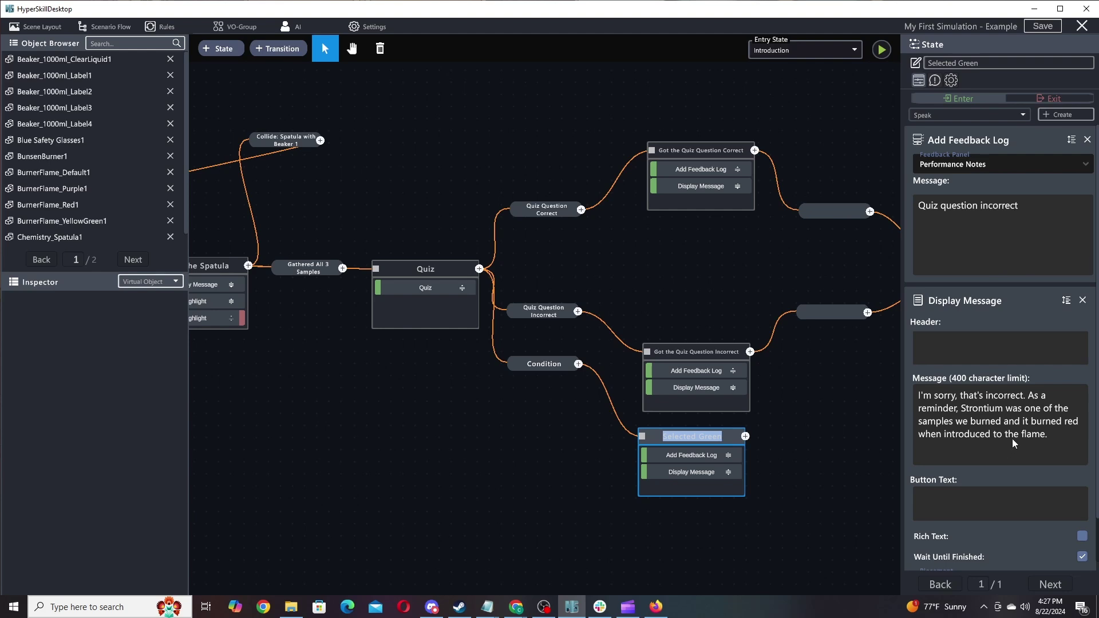
- Extend the Selected Green display message with the sentence "The color that burned green was copper."
click(1067, 431)
key(BackSpace)
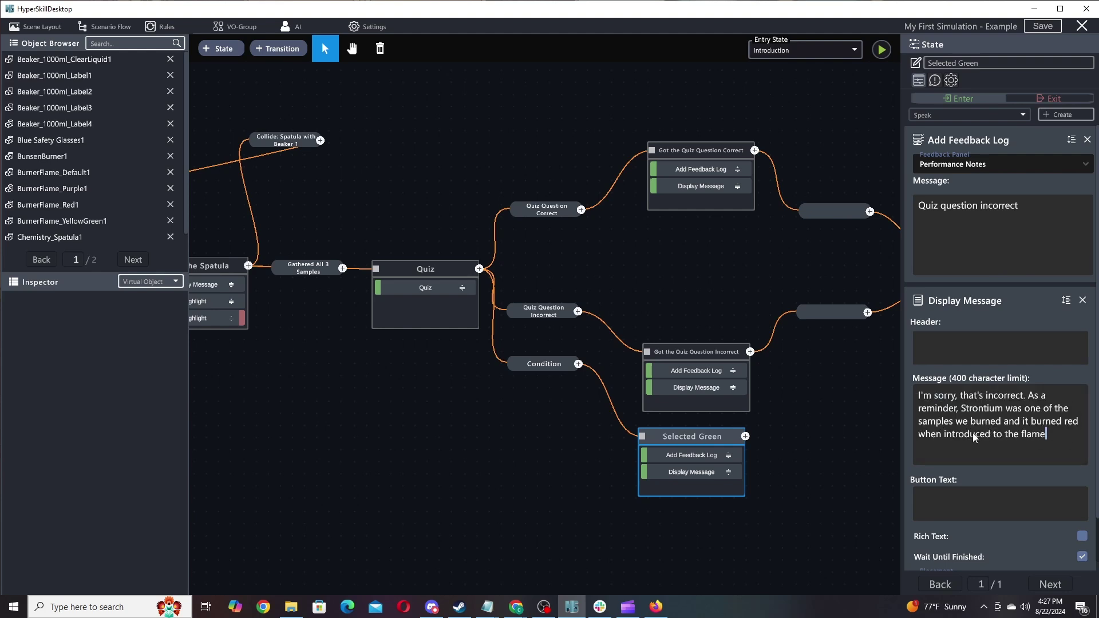
text(. The color that burned green was copper.)
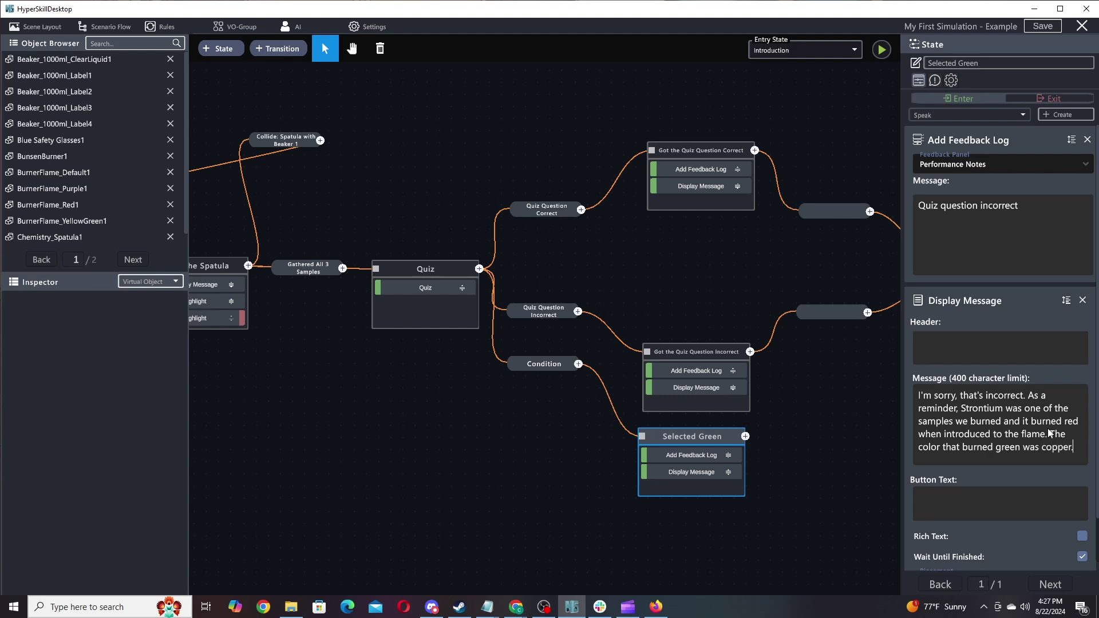
- Add a simulation condition to the Quiz Question Incorrect transition requiring Question 0's Selected attribute to be NotEqual to D
click(555, 314)
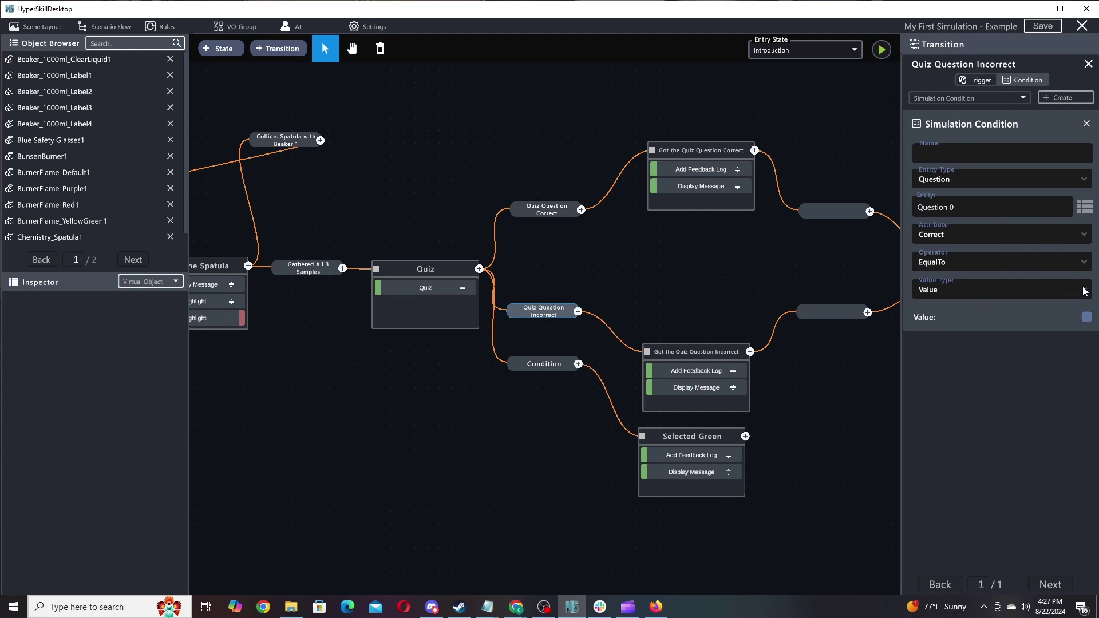
click(1056, 99)
click(976, 403)
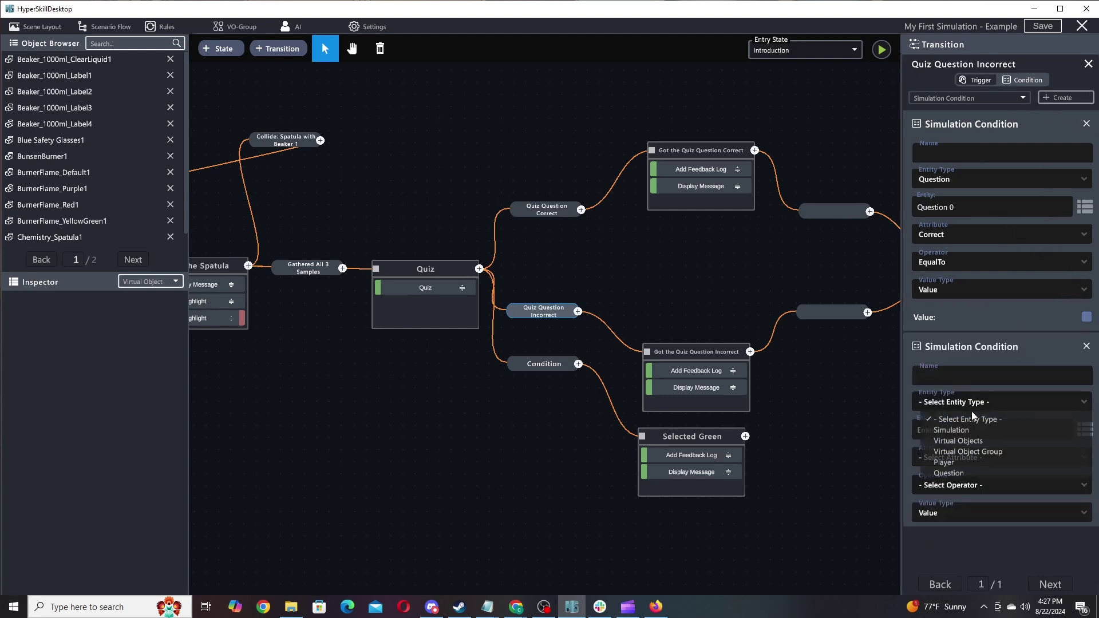
click(961, 477)
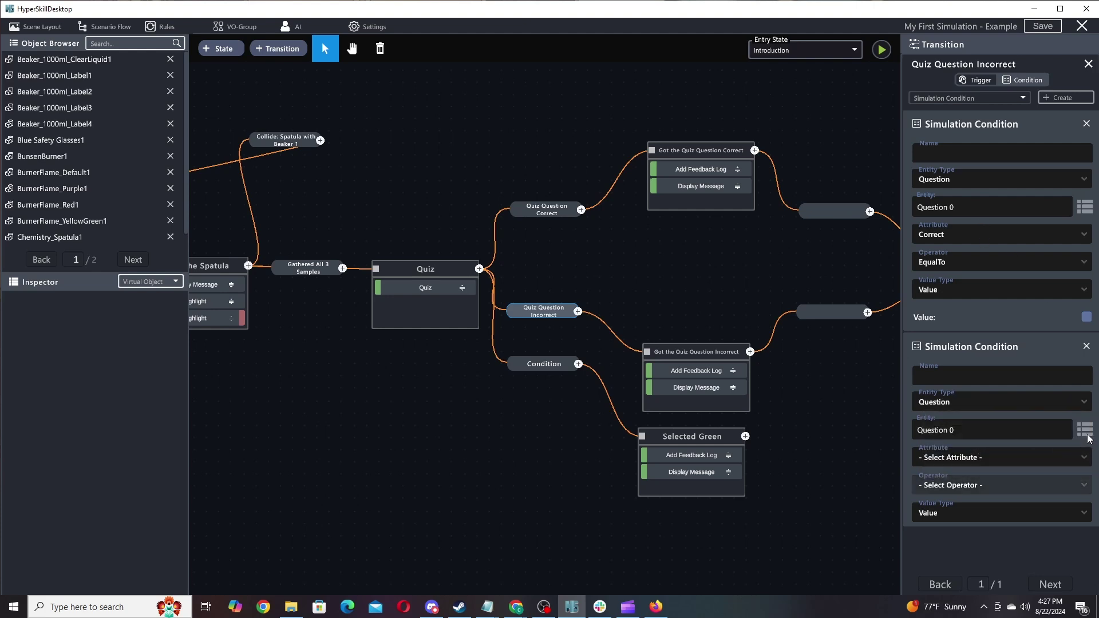
click(1056, 458)
click(954, 496)
click(974, 490)
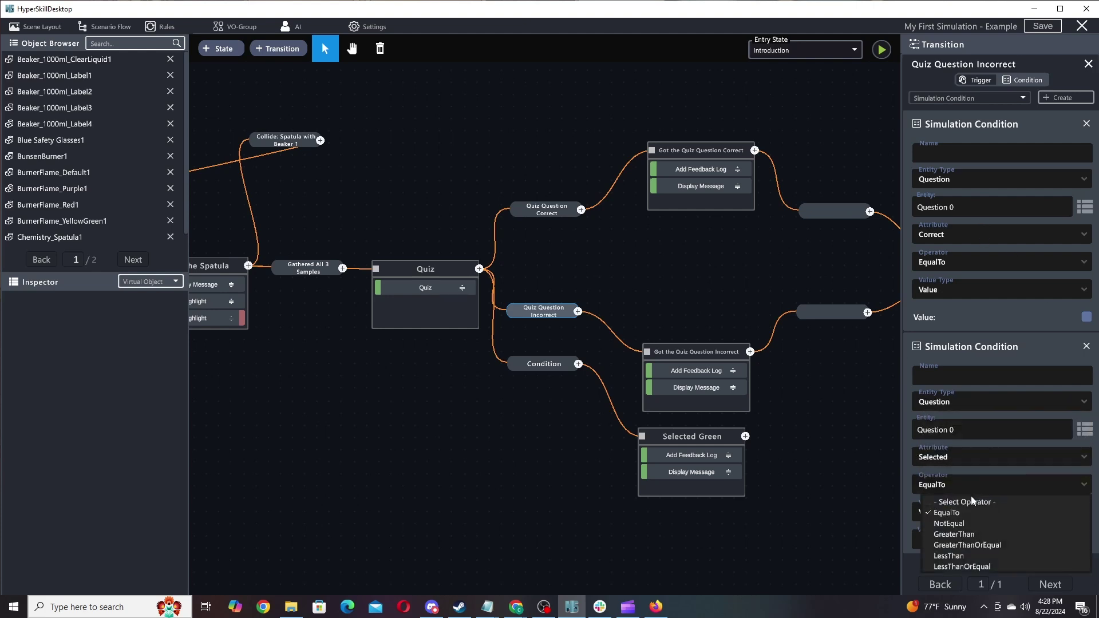
click(962, 524)
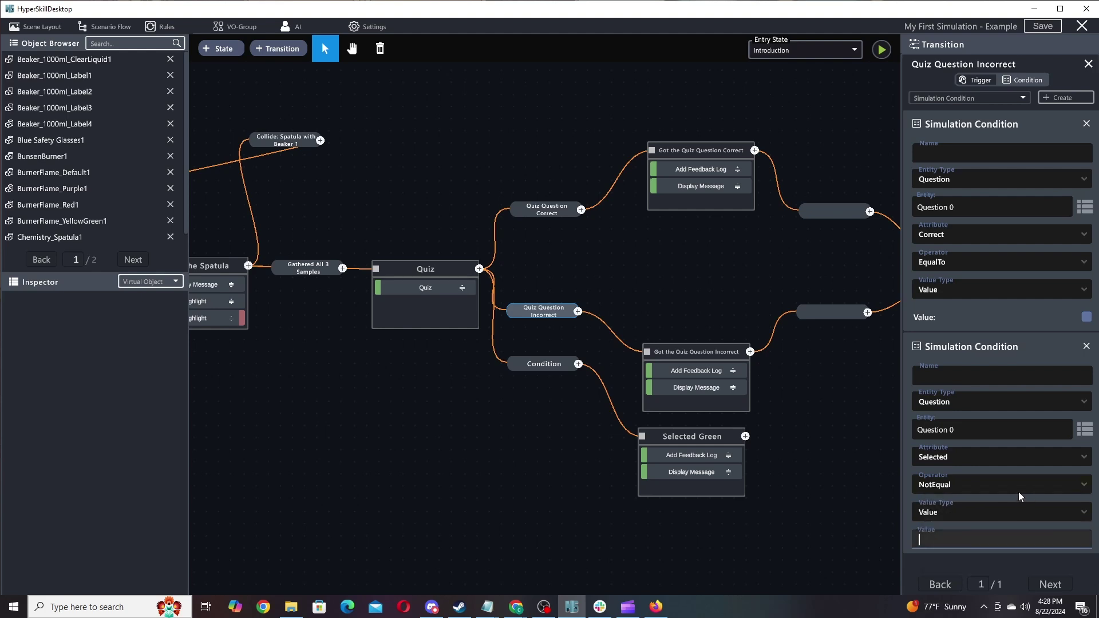
text(D)
- Add another simulation condition to the Quiz Question Incorrect transition requiring Question 0's Selected attribute to be NotEqual to E
click(1071, 101)
click(1000, 378)
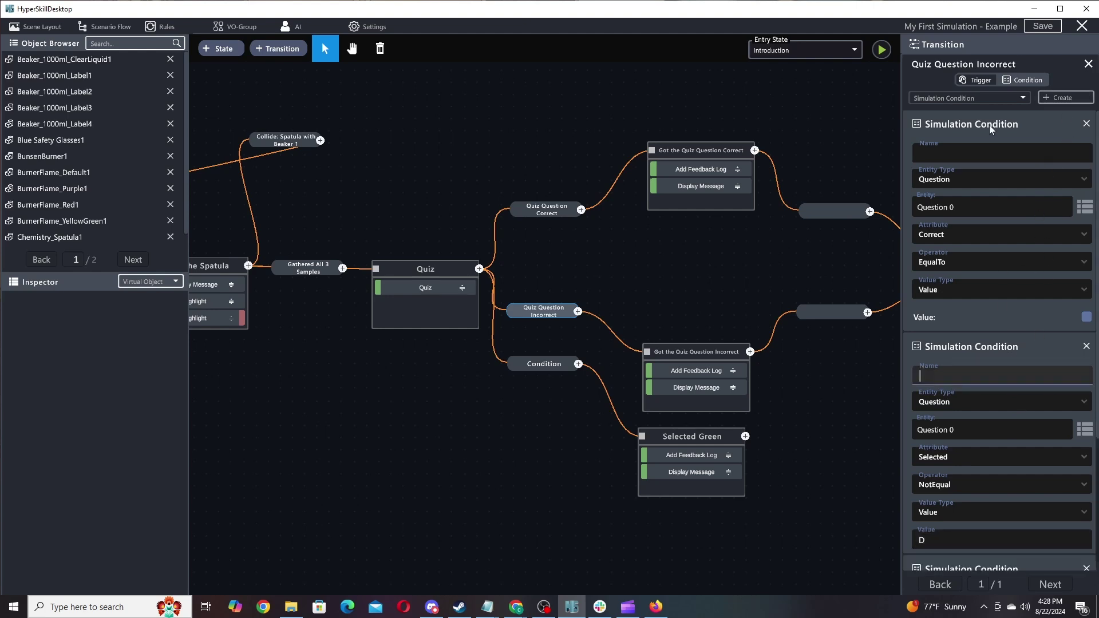
scroll(976, 352, down, 3)
click(973, 447)
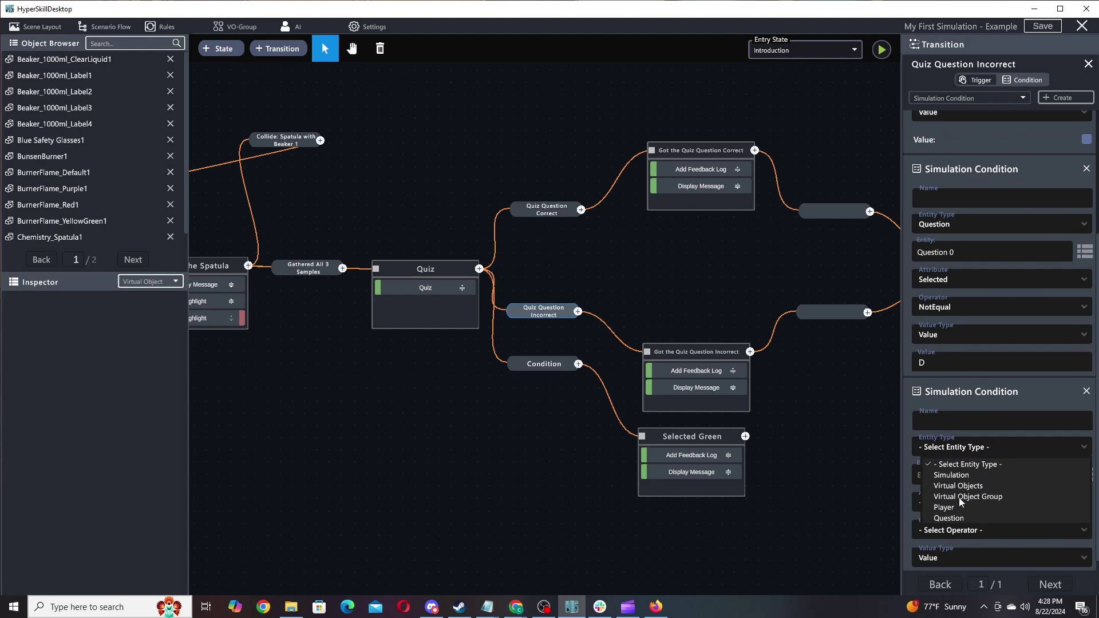
click(951, 519)
click(962, 503)
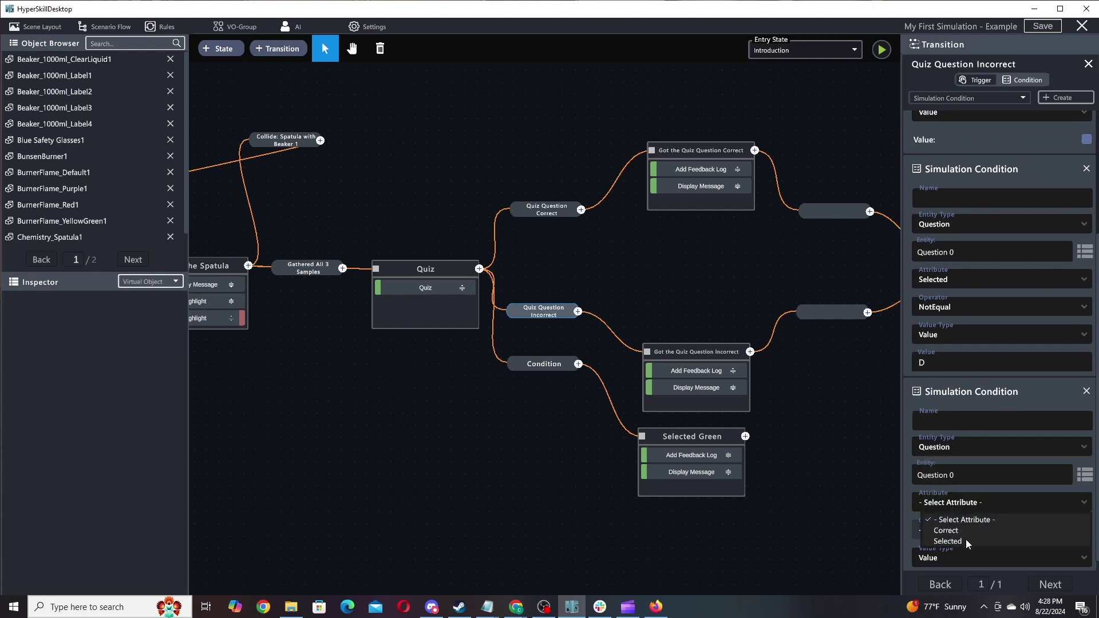
click(967, 542)
click(962, 536)
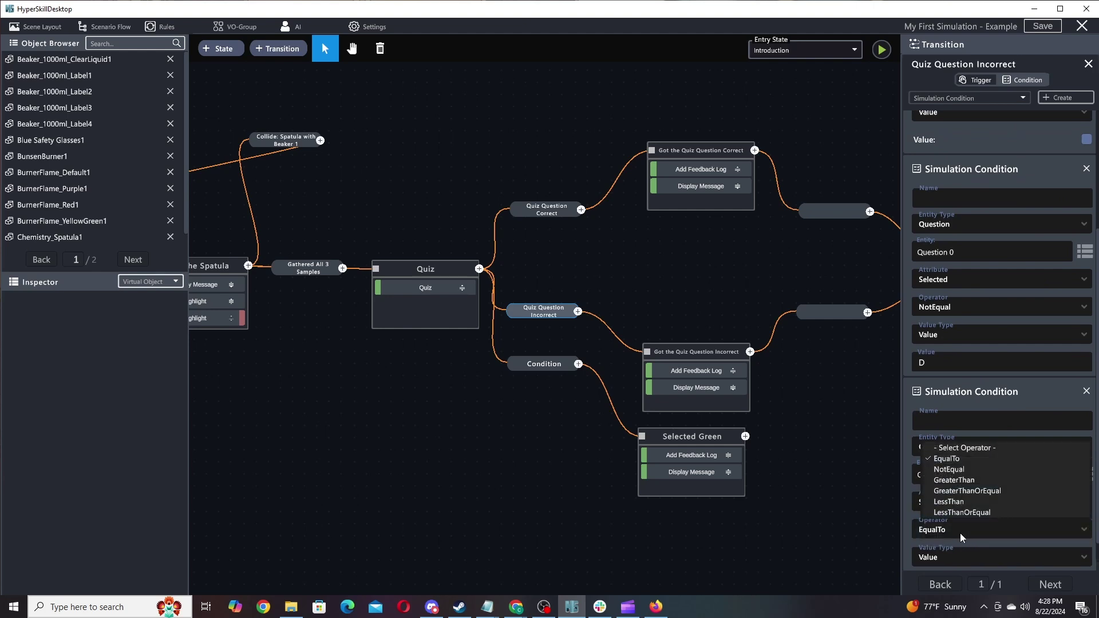
click(952, 471)
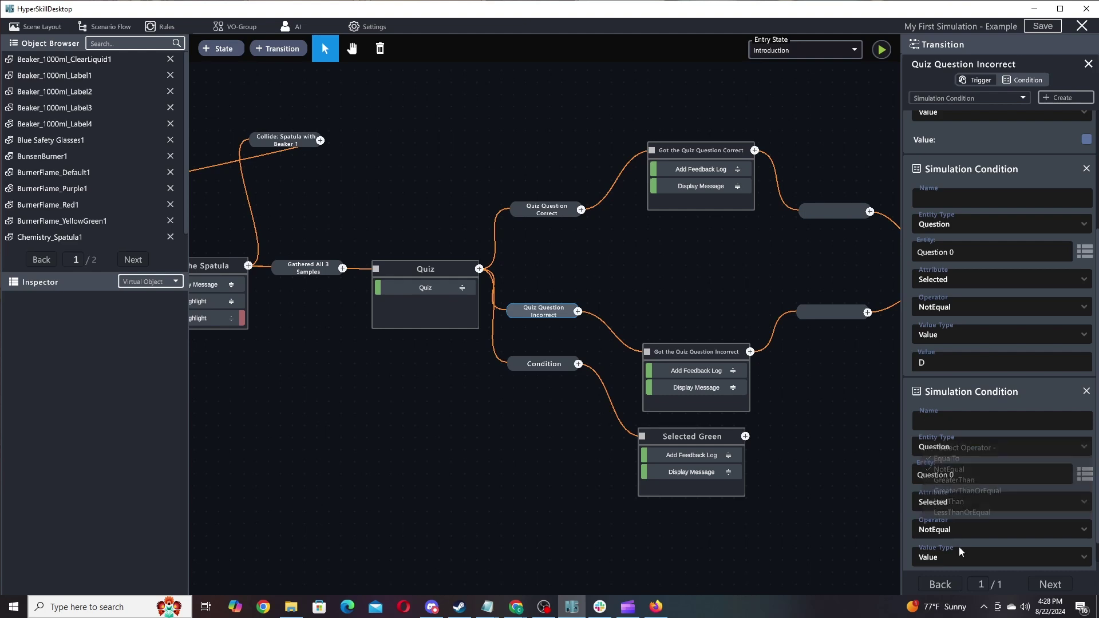
scroll(1007, 411, down, 1)
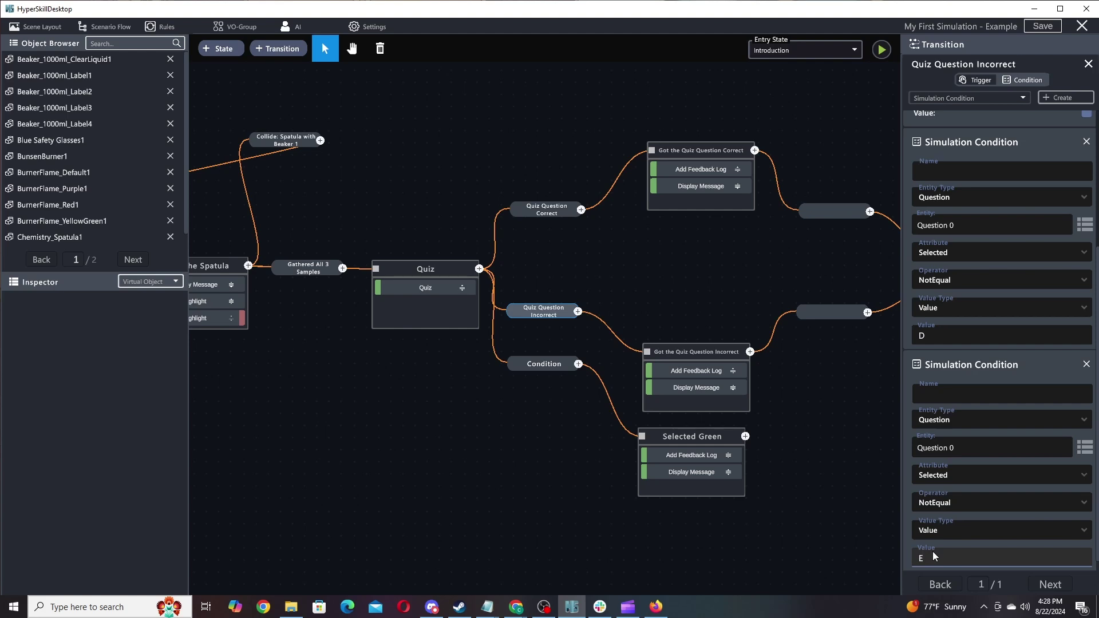
- Compare the conditions of the transition into Selected Green with those of the Quiz Question Incorrect transition
click(553, 365)
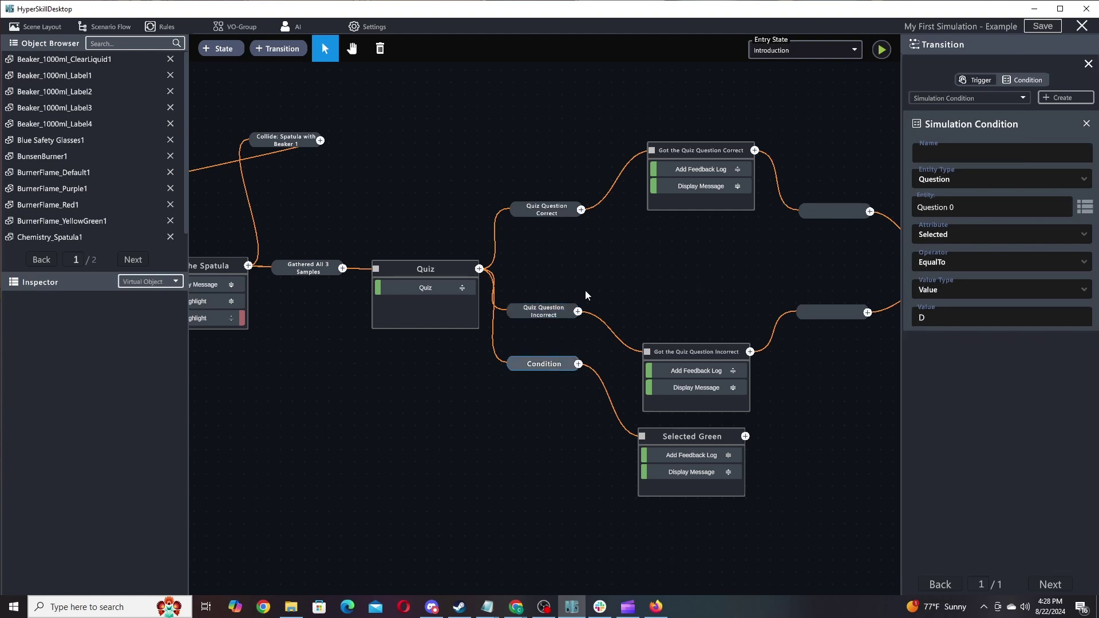
click(526, 318)
scroll(1026, 273, down, 2)
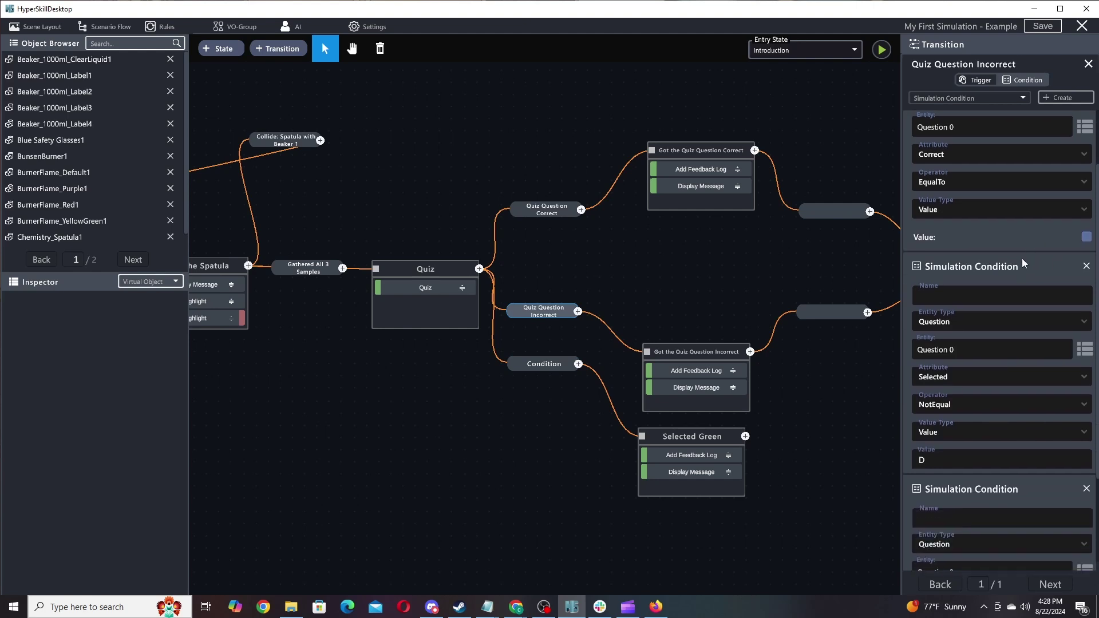
scroll(1022, 259, up, 2)
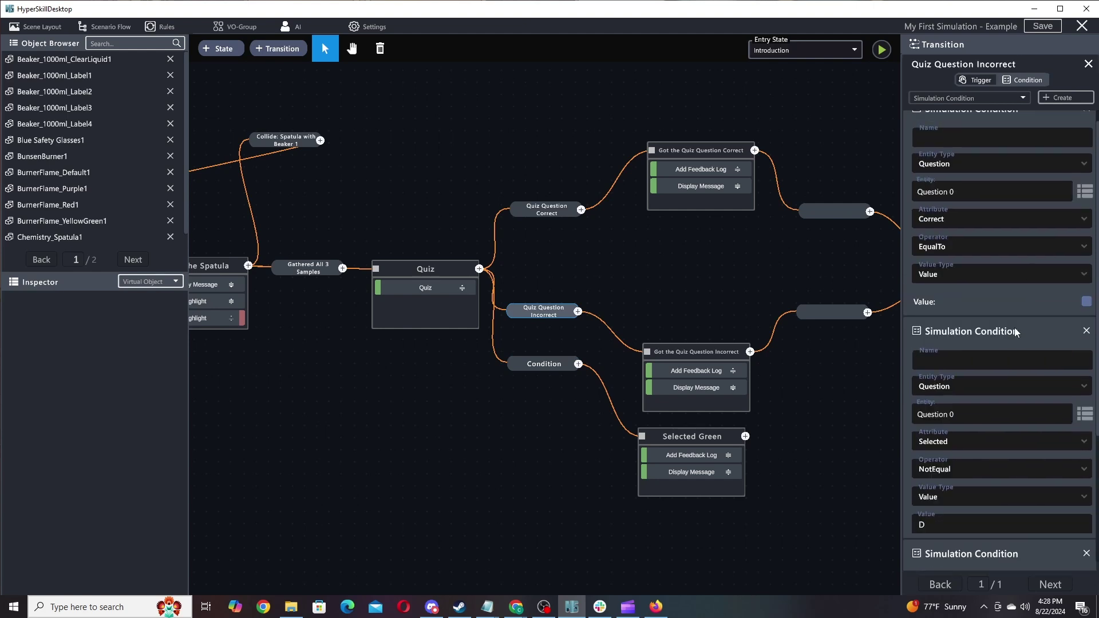
click(546, 364)
- Add a transition from the Selected Green state to the Conclusion state
click(671, 443)
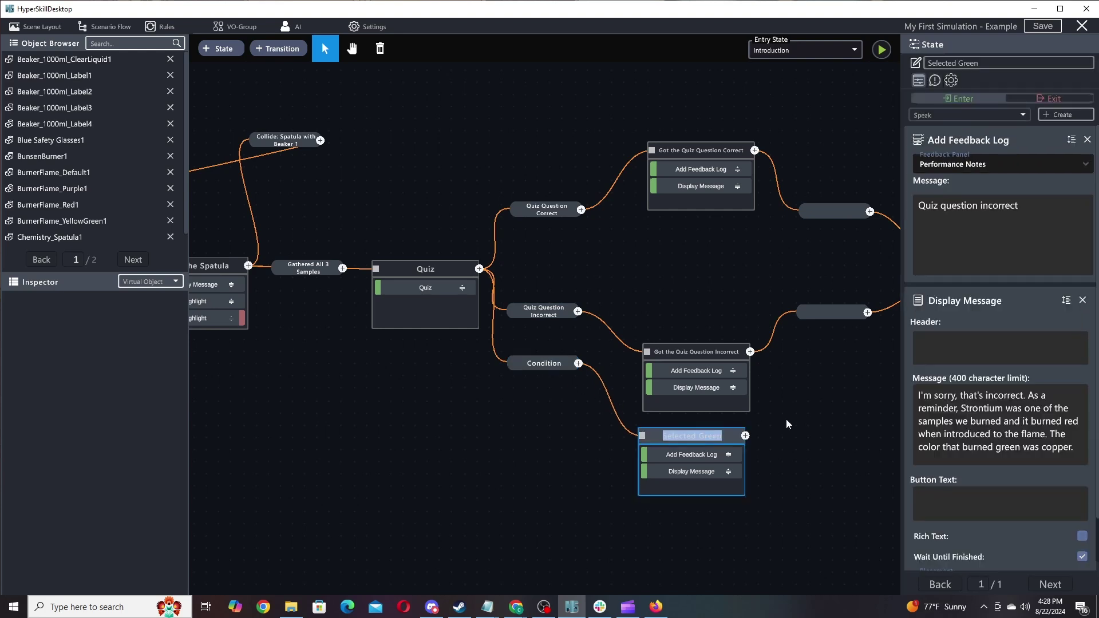
right_click(582, 445)
click(615, 493)
click(851, 281)
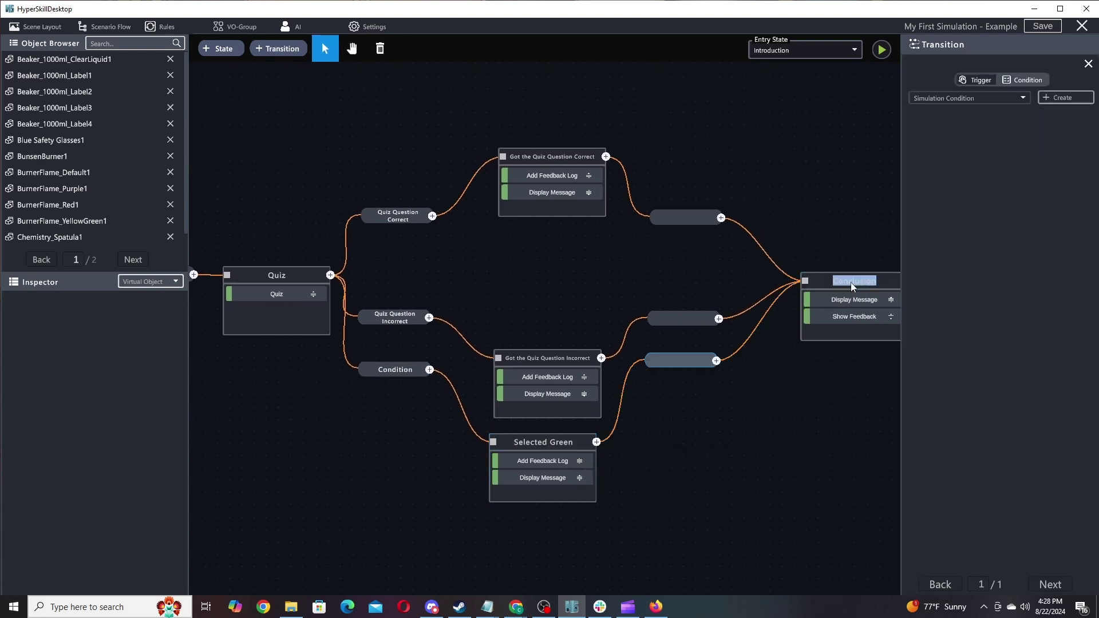
- Copy the Selected Green state, place the copy directly below it and rename the copy as Selected Purple
click(491, 439)
right_click(491, 440)
click(541, 474)
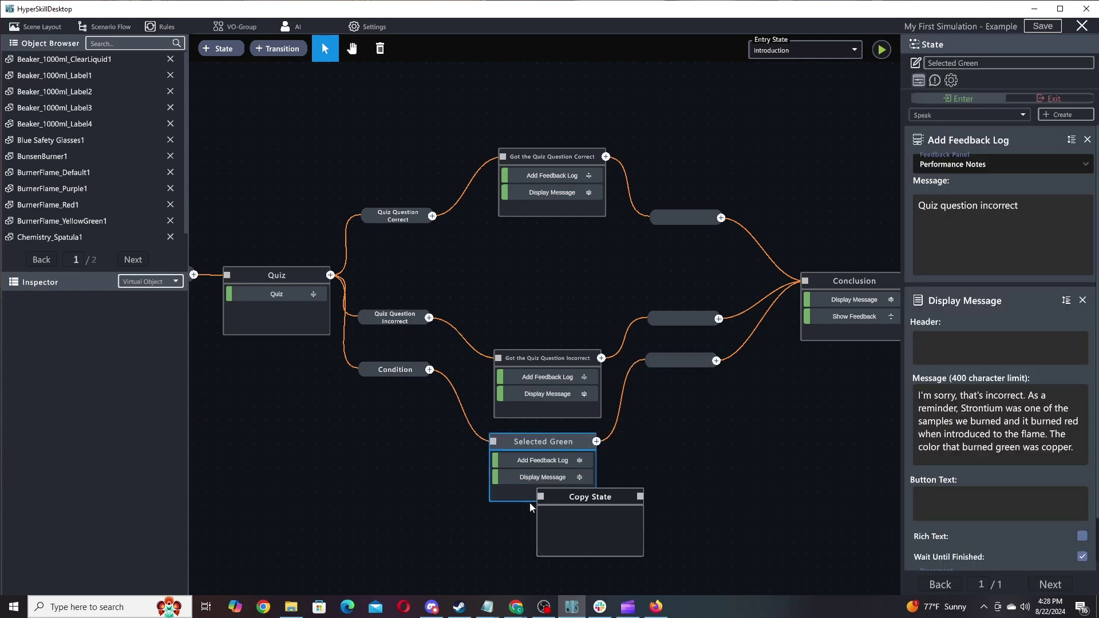
click(488, 523)
double_click(559, 523)
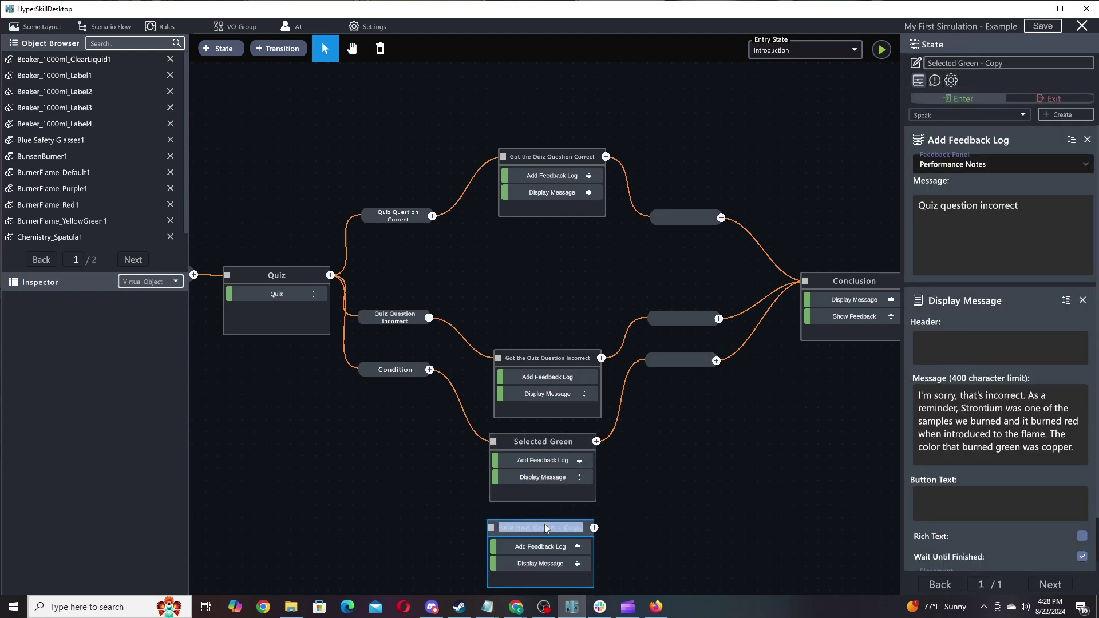
key(ctrl+shift+Left)
key(ctrl+shift+Left)
key(ctrl+shift+Left)
text(Purple)
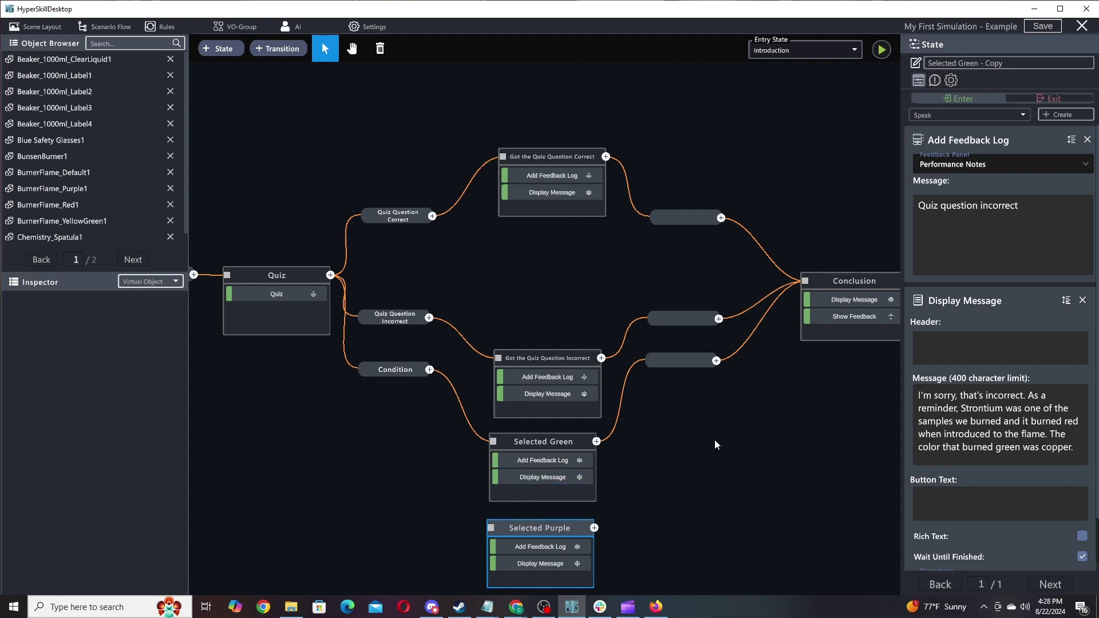
- Change the last sentence of the Selected Purple display message to "The color that burned purple was potassium."
drag(715, 439, 999, 412)
click(1035, 445)
double_click(1031, 448)
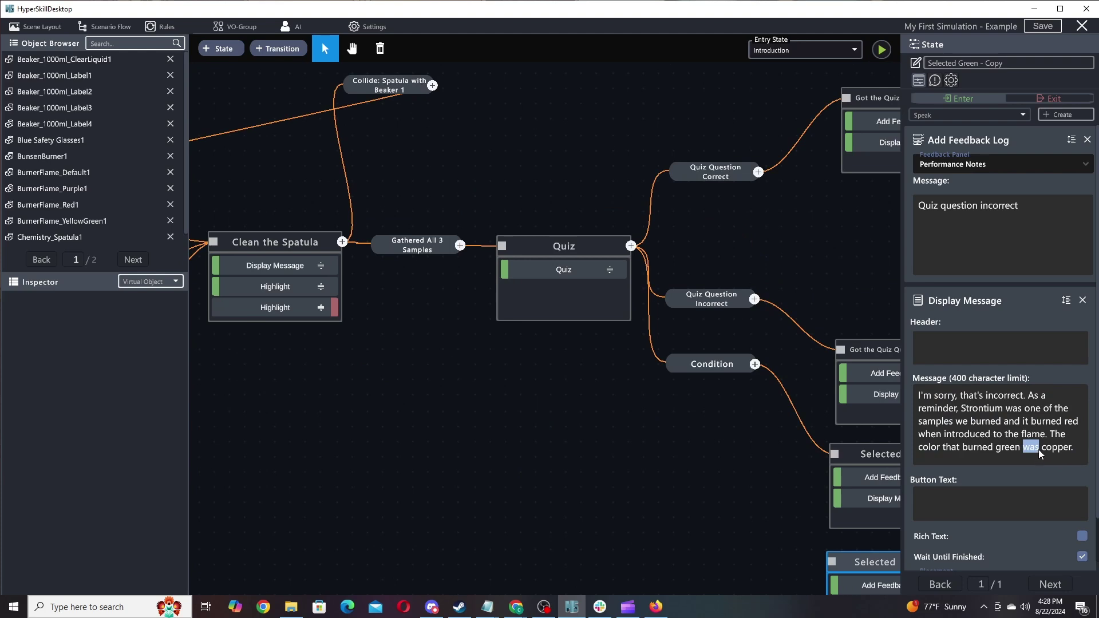
double_click(1015, 448)
text(purl)
key(BackSpace)
text(ple)
key(Left)
key(shift+Left)
key(shift+Left)
key(shift+Left)
key(shift+Left)
key(shift+Left)
text(potassium)
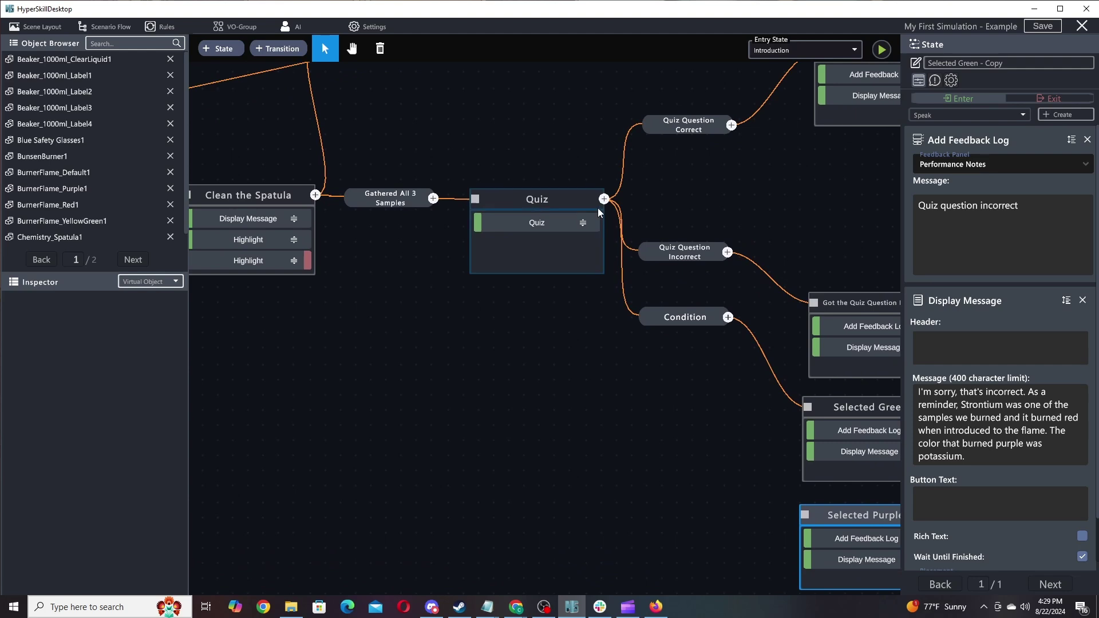
- Add a transition from the Quiz state to the Selected Purple state
right_click(596, 209)
click(628, 258)
click(810, 524)
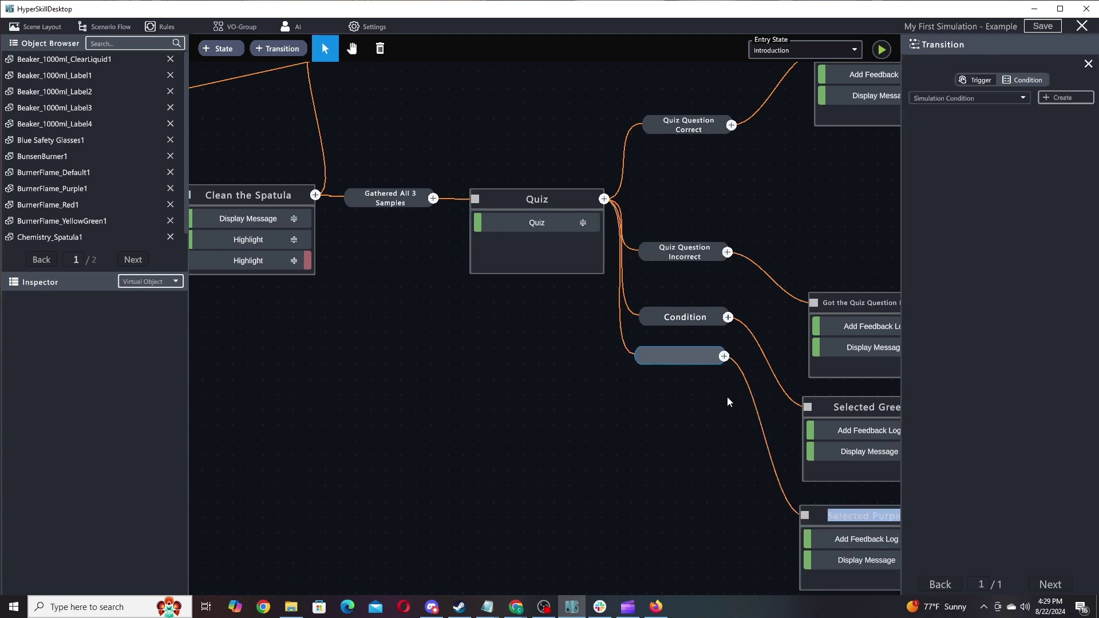
- Add a simulation condition to the Quiz to Selected Purple transition: Question 0, attribute Selected, operator EqualTo, value E
click(1071, 96)
click(1011, 184)
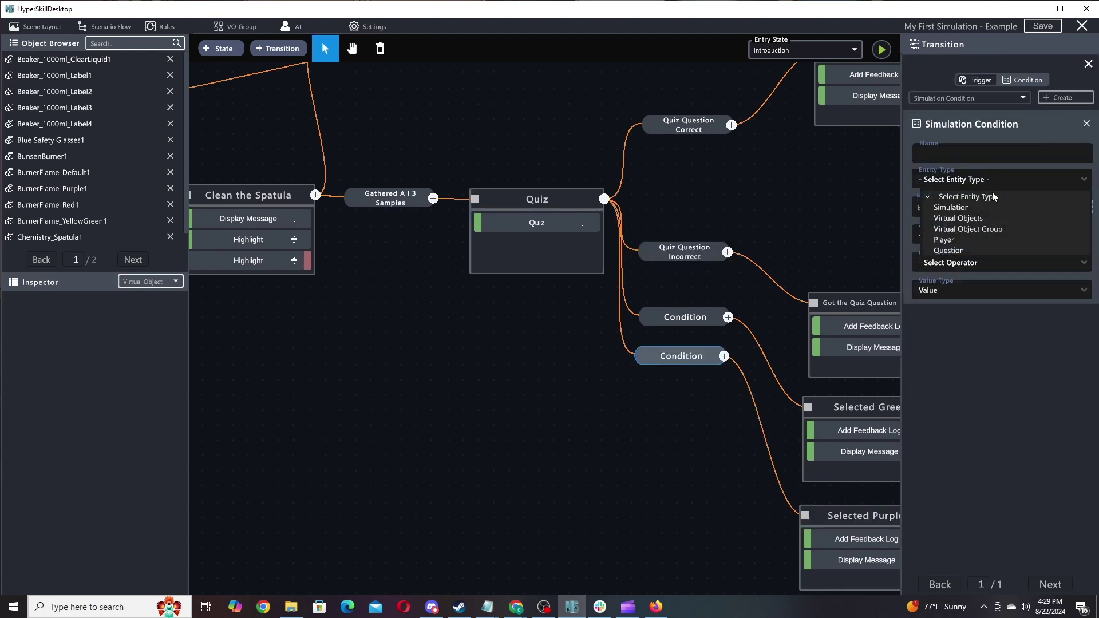
click(955, 252)
click(1047, 236)
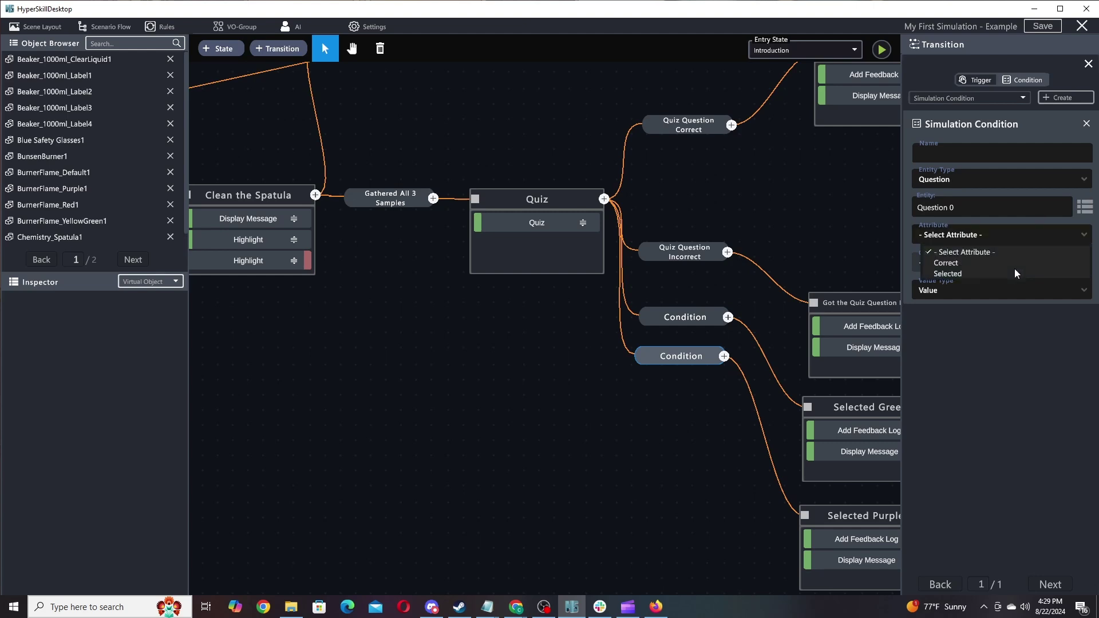
click(962, 276)
click(937, 318)
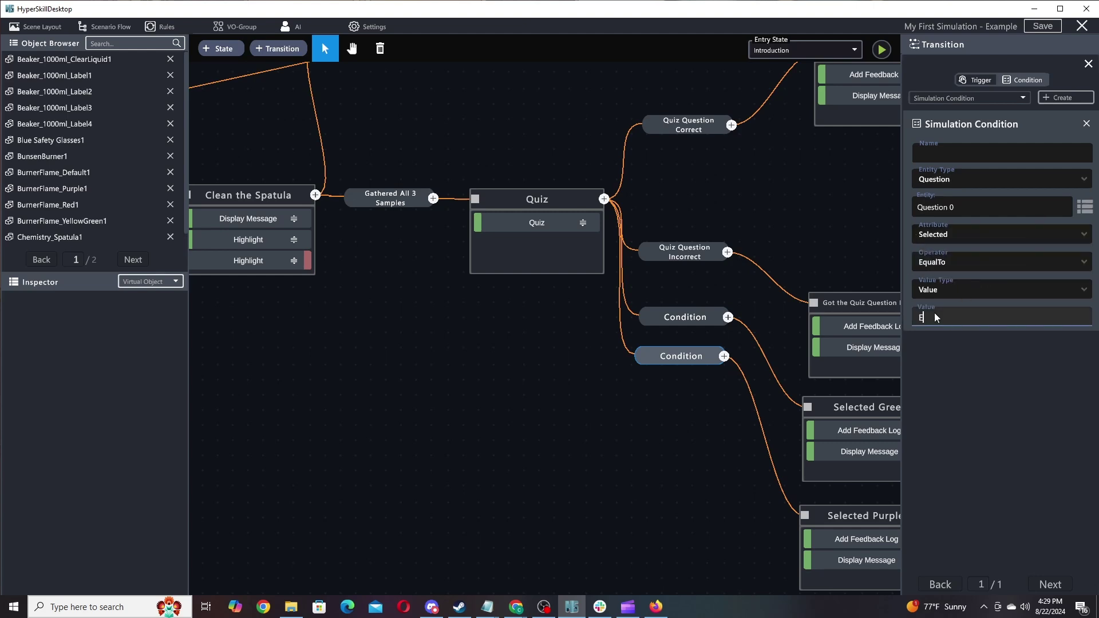
- Add a transition from the Selected Purple state to the Conclusion state
click(640, 510)
drag(640, 510, 259, 506)
right_click(548, 518)
click(584, 566)
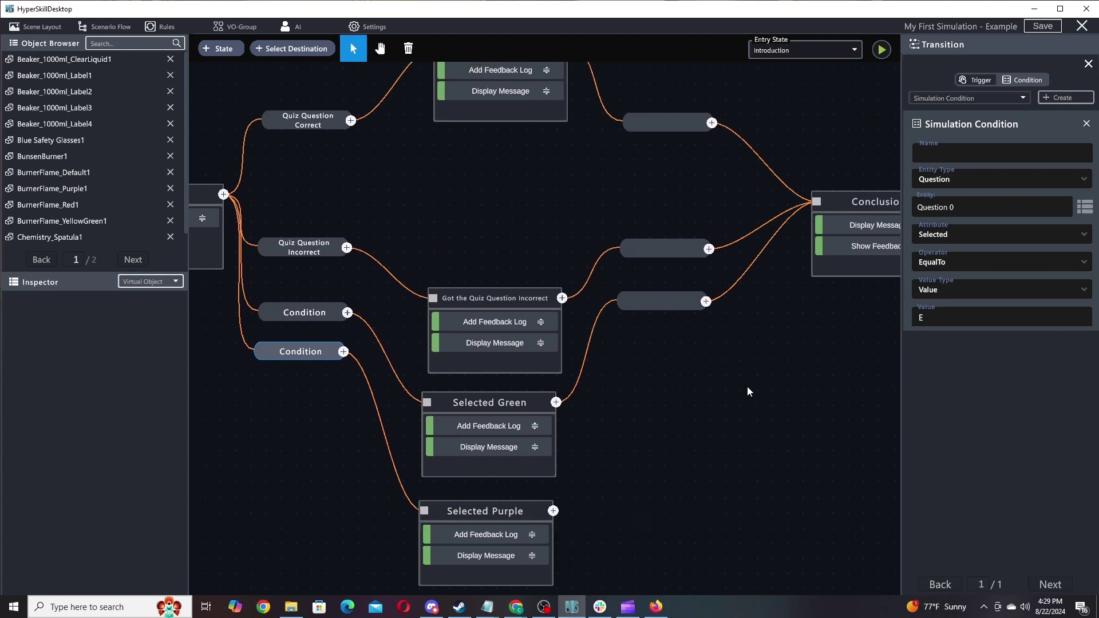
click(834, 203)
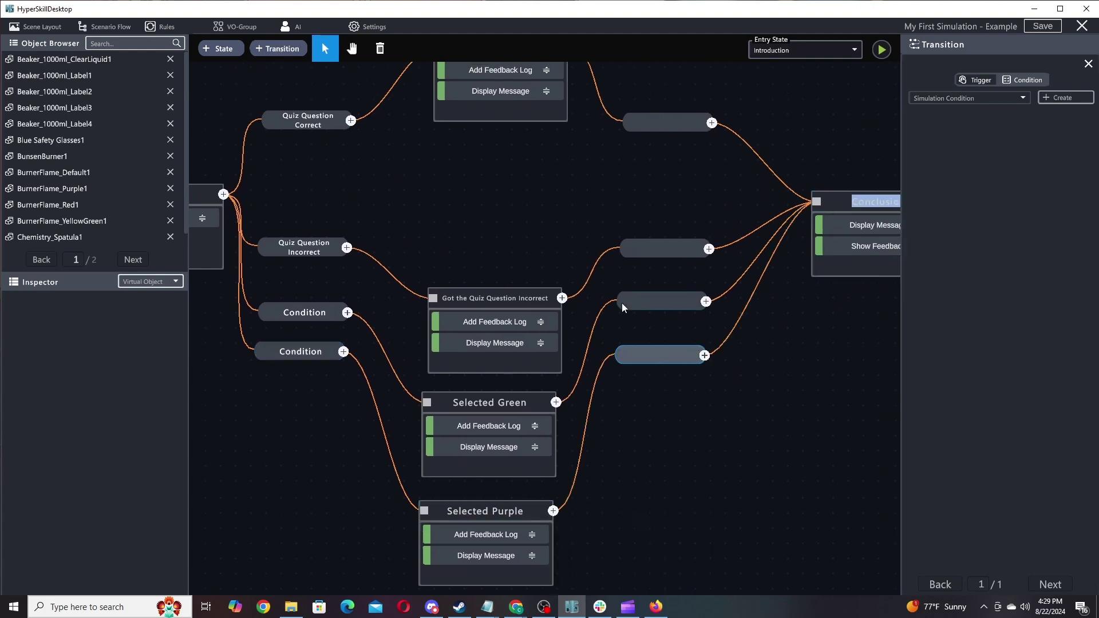
- Review the Got the Quiz Question Incorrect state, its incoming transition's conditions, and the earlier scenario flow back to the gloves and glasses states
click(491, 298)
drag(395, 216, 801, 379)
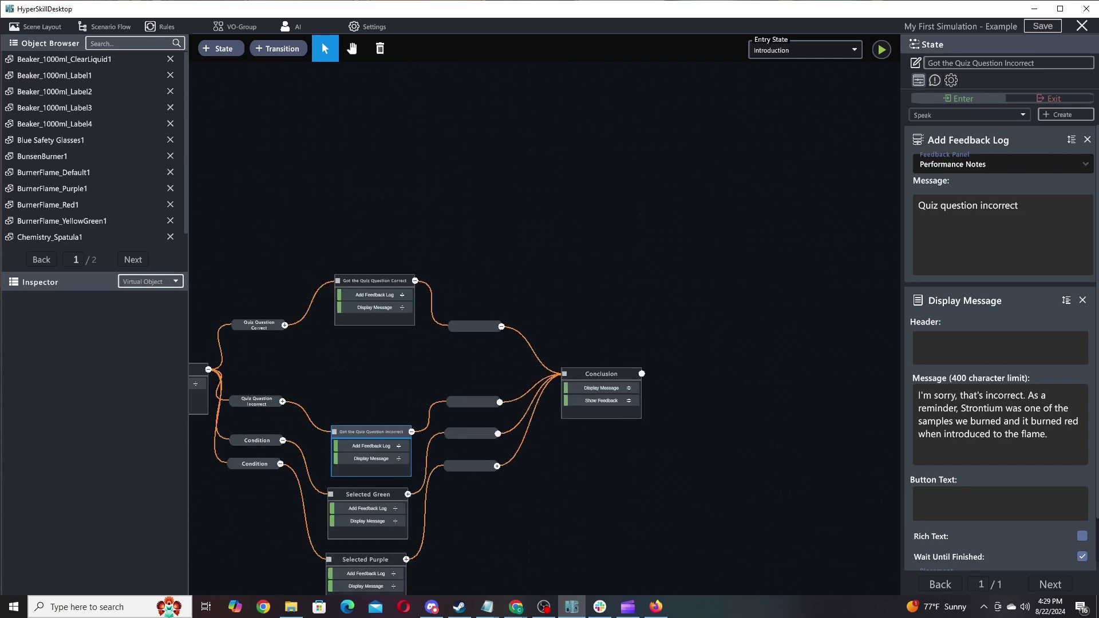
drag(360, 404, 595, 359)
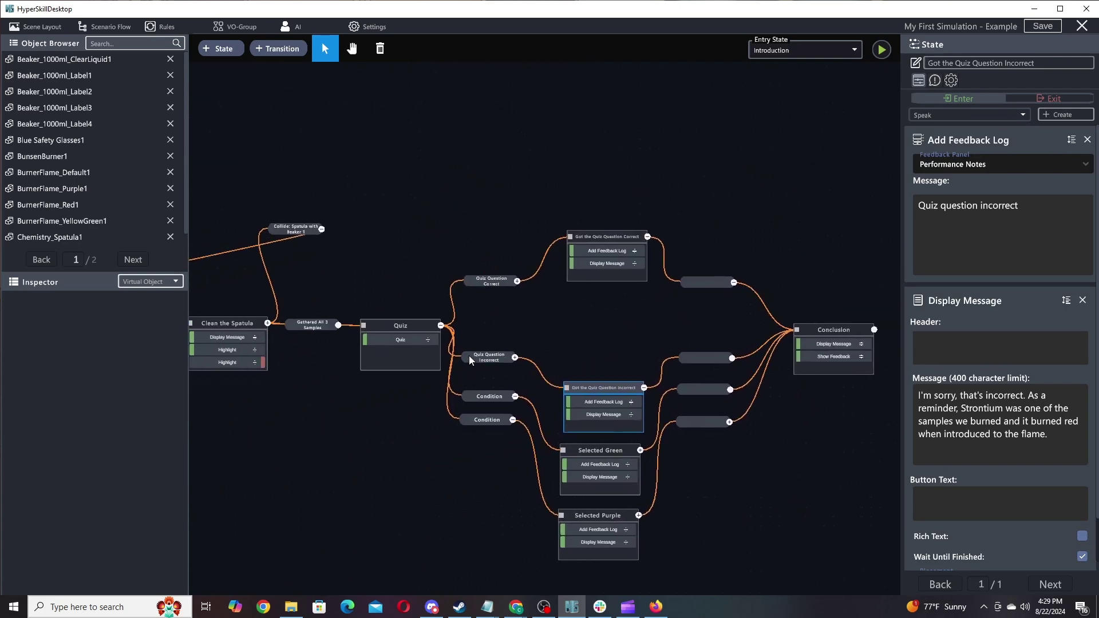
drag(469, 358, 491, 356)
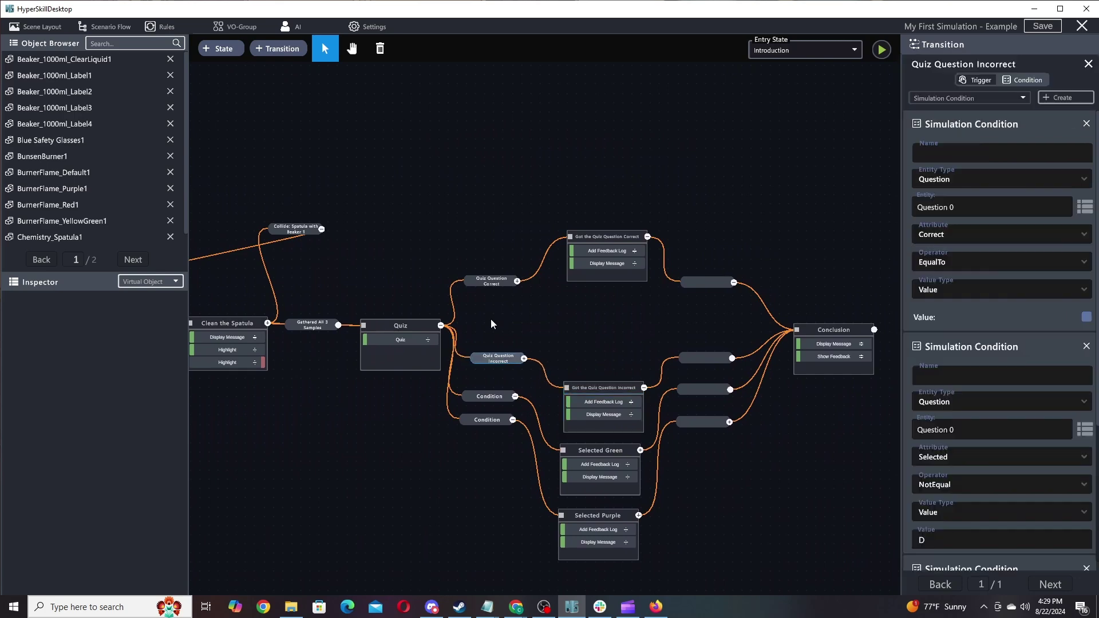
mouse_move(378, 393)
mouse_down()
mouse_move(584, 401)
mouse_move(641, 427)
mouse_up()
drag(436, 465, 673, 404)
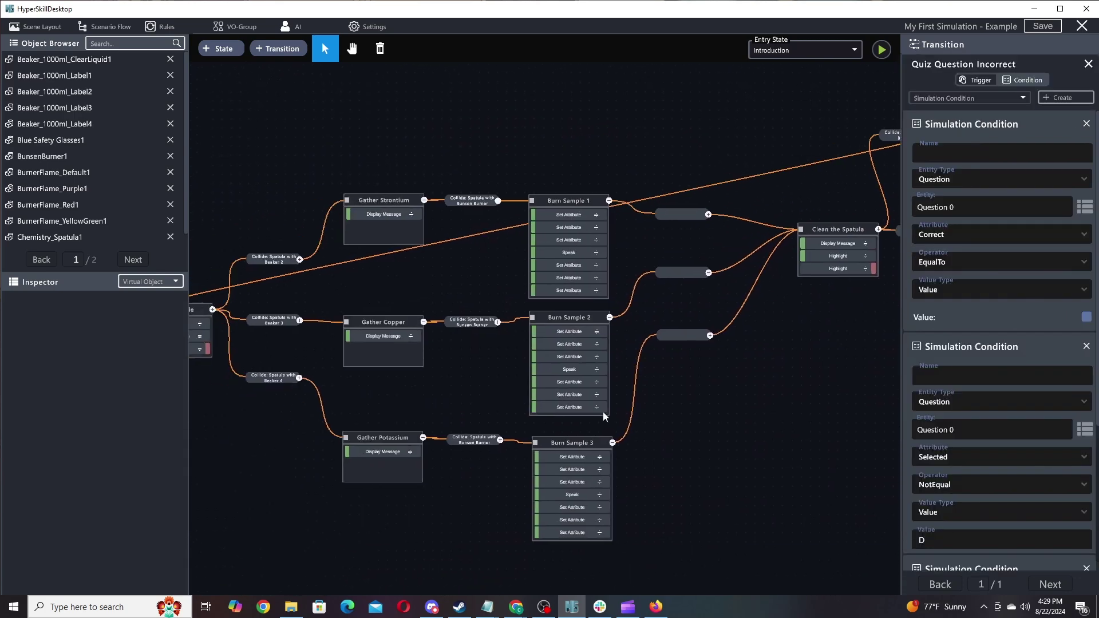
mouse_move(277, 508)
mouse_down()
mouse_move(545, 485)
mouse_move(574, 471)
mouse_up()
mouse_move(400, 443)
mouse_down()
mouse_move(641, 480)
mouse_move(666, 463)
mouse_up()
drag(375, 473, 500, 454)
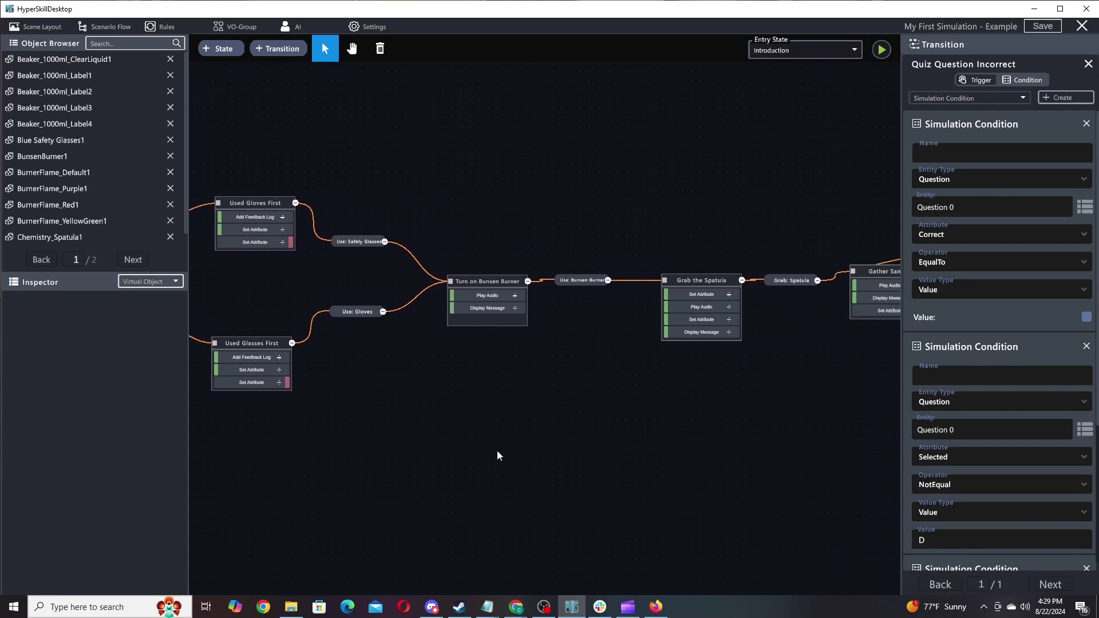